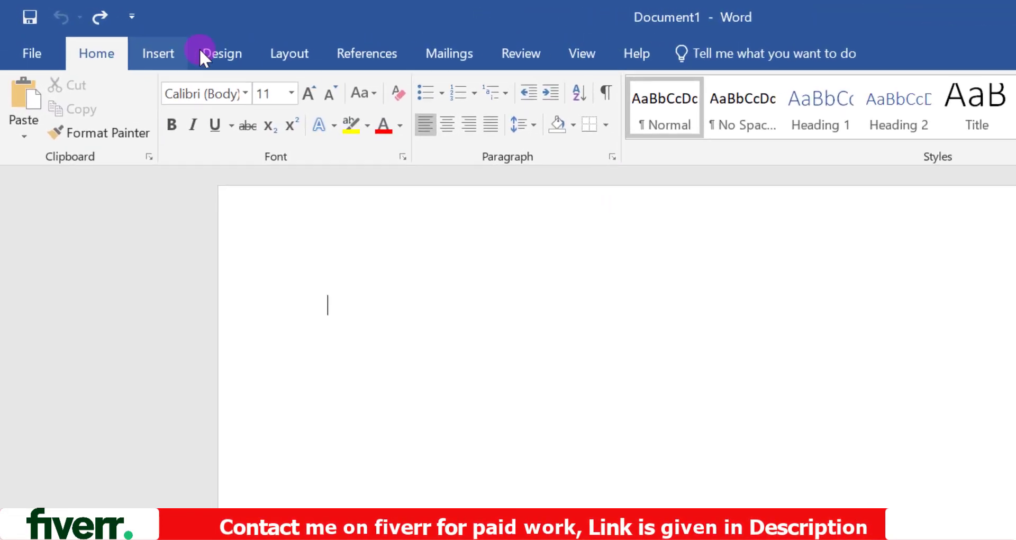
- Set the document's page size to A4 (8.27" x 11.69")
click(285, 54)
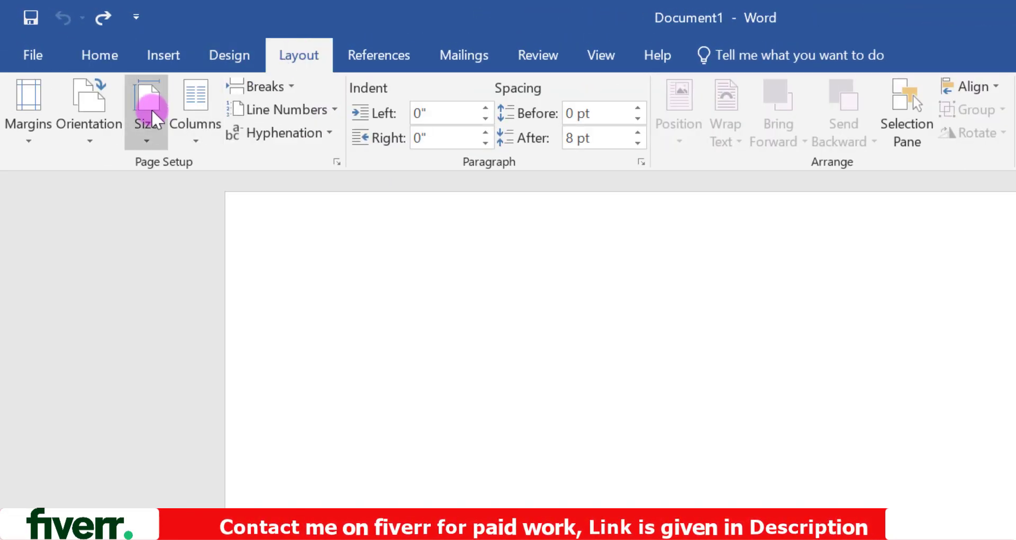
click(152, 111)
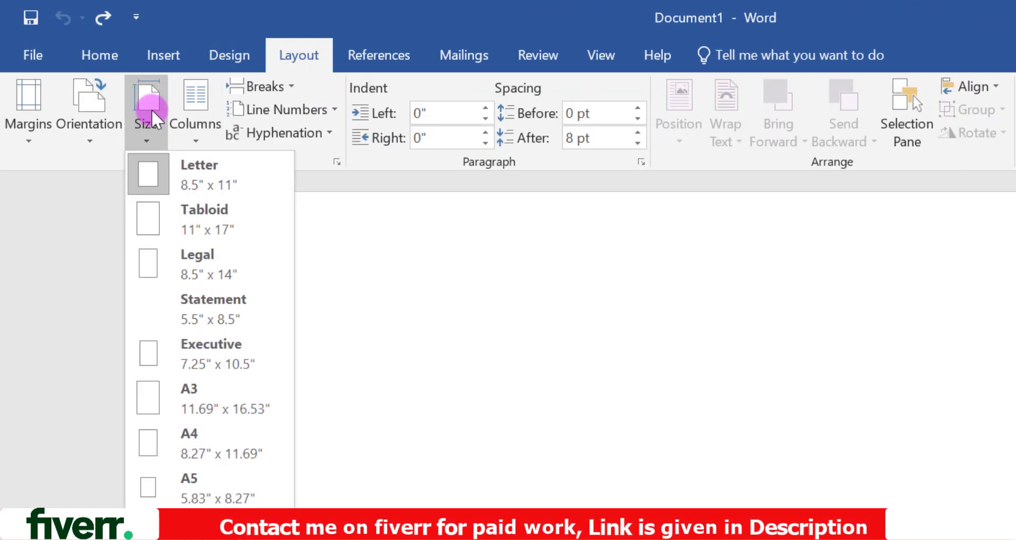
click(173, 424)
- Draw a wide rectangle near the top of the page and align it flush with the page's left edge
click(168, 61)
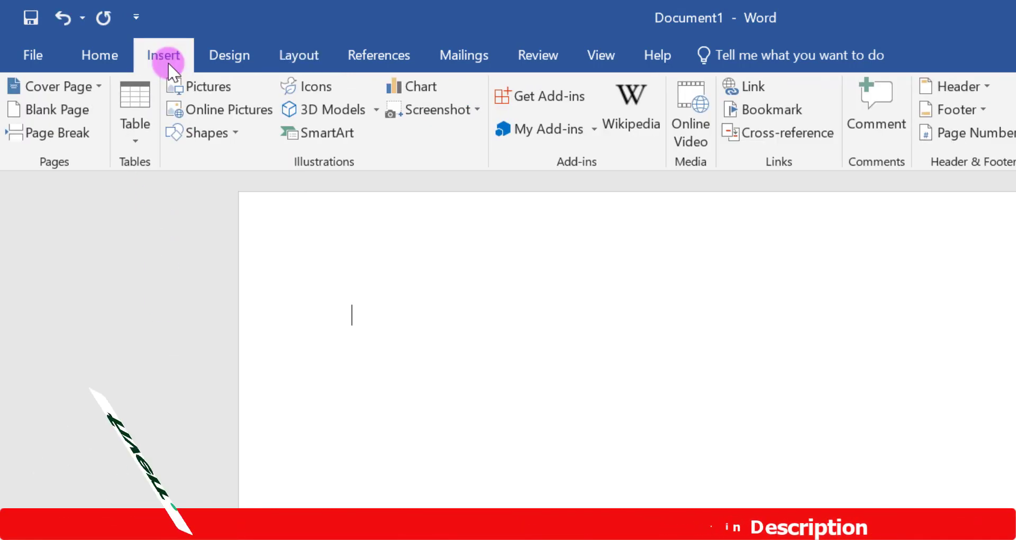
click(205, 132)
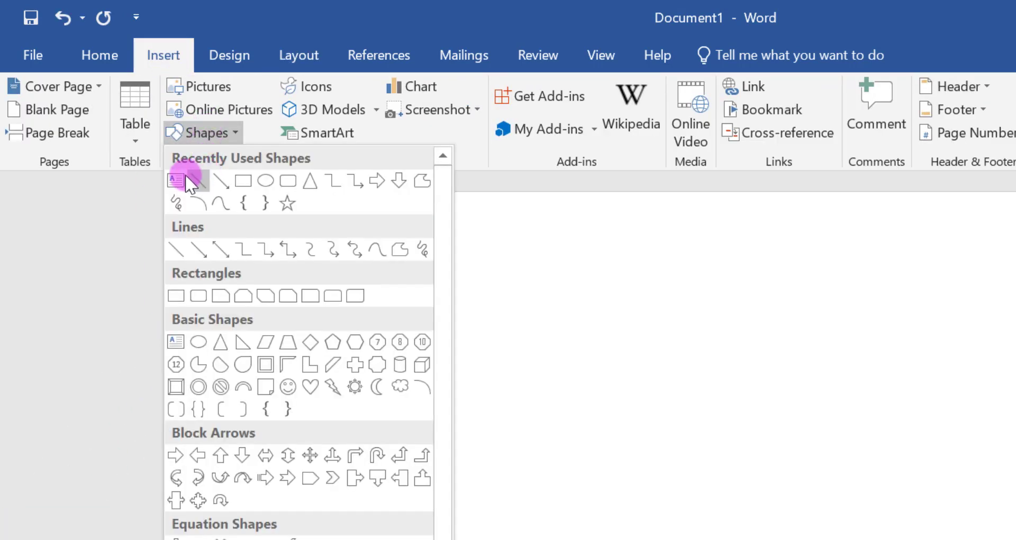
click(240, 183)
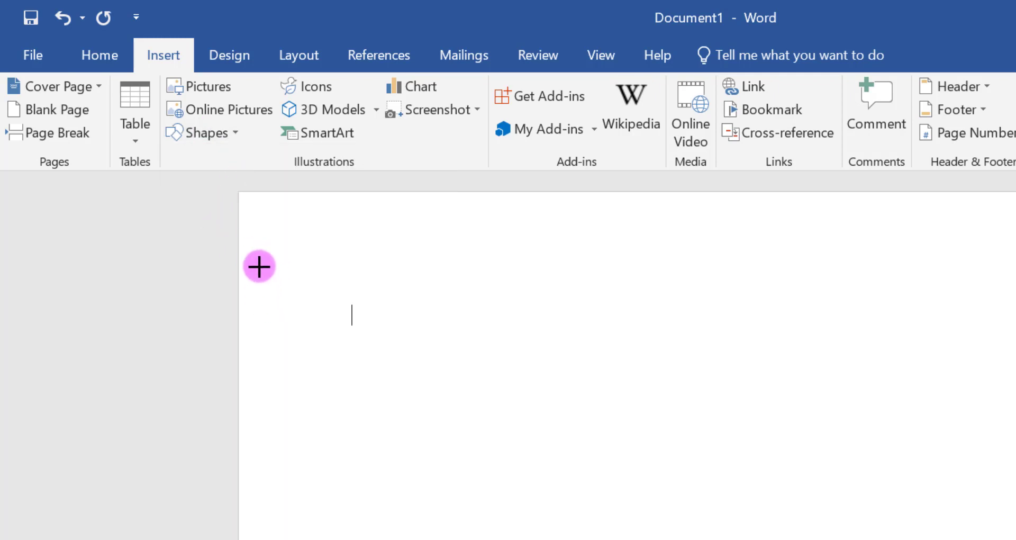
mouse_move(251, 249)
mouse_down()
mouse_move(835, 362)
mouse_move(871, 396)
mouse_move(996, 376)
mouse_up()
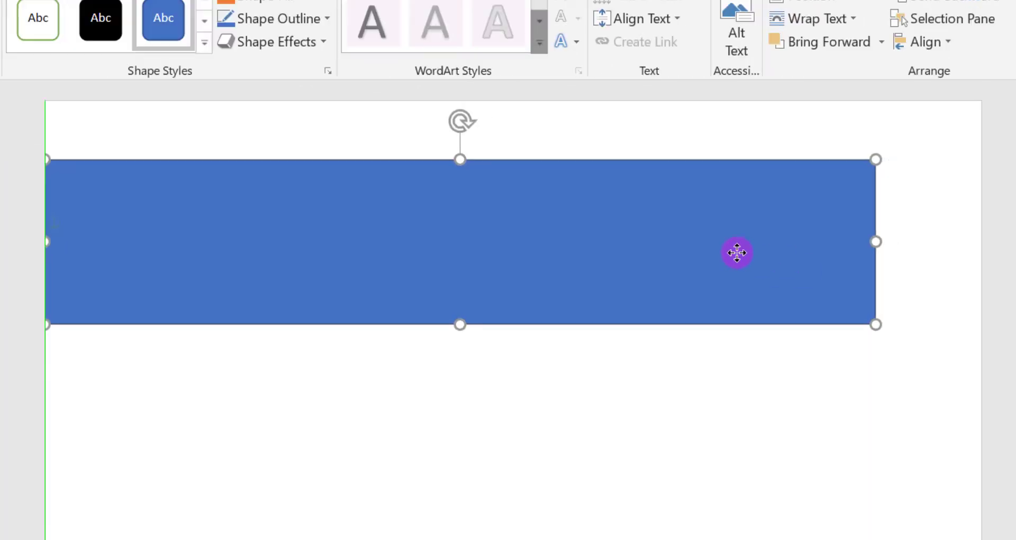
drag(876, 241, 771, 252)
drag(605, 333, 601, 315)
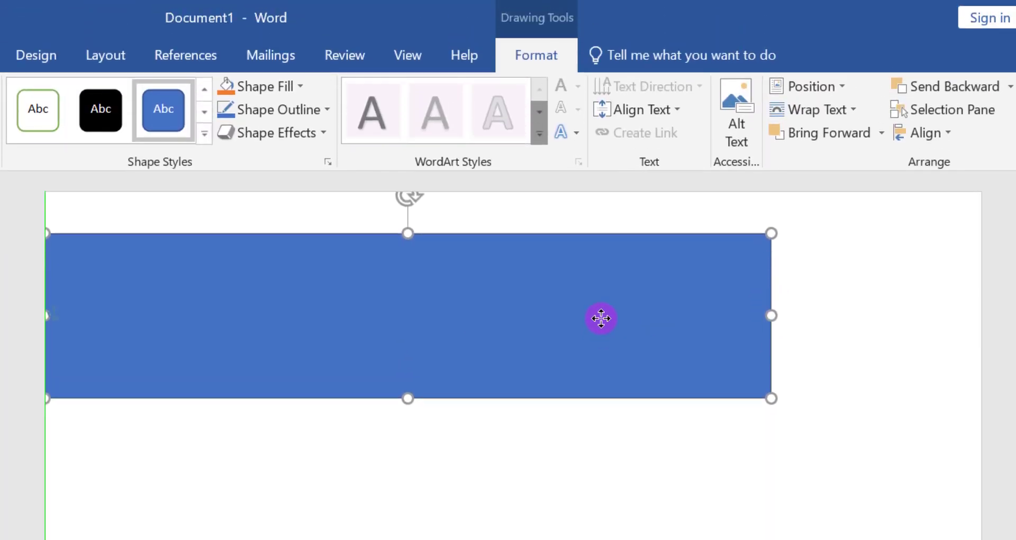
- Fill the rectangle with light grey and remove its outline
click(255, 87)
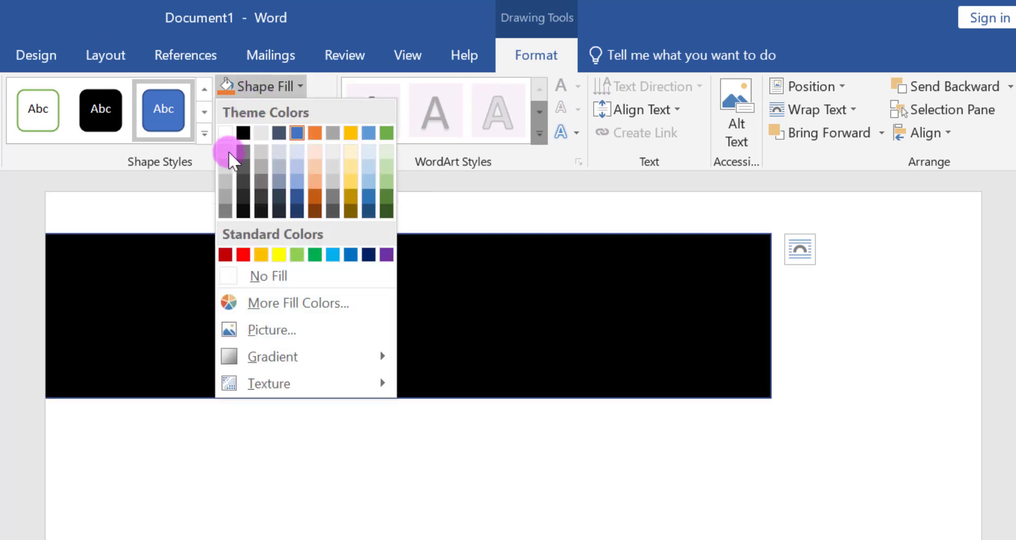
click(226, 166)
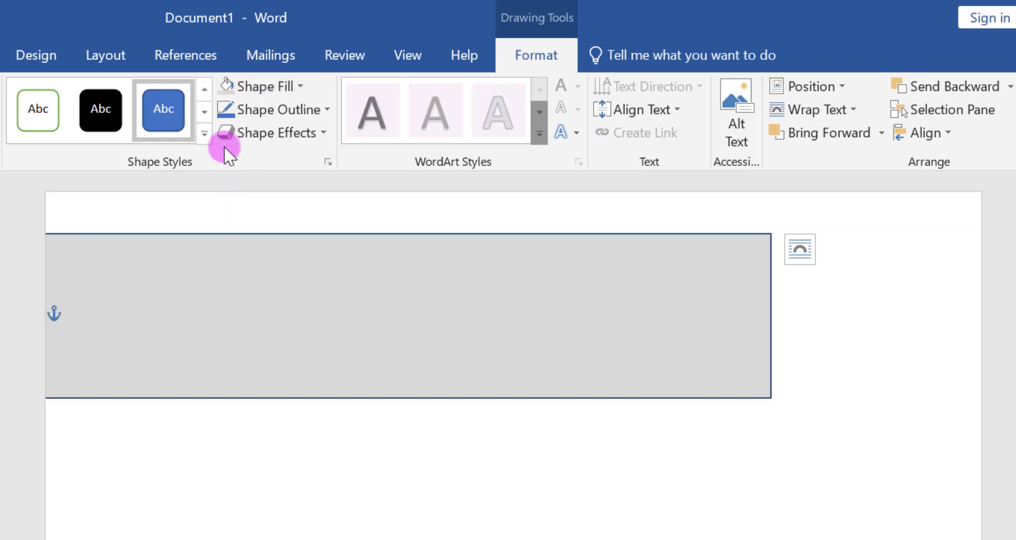
click(251, 109)
click(268, 299)
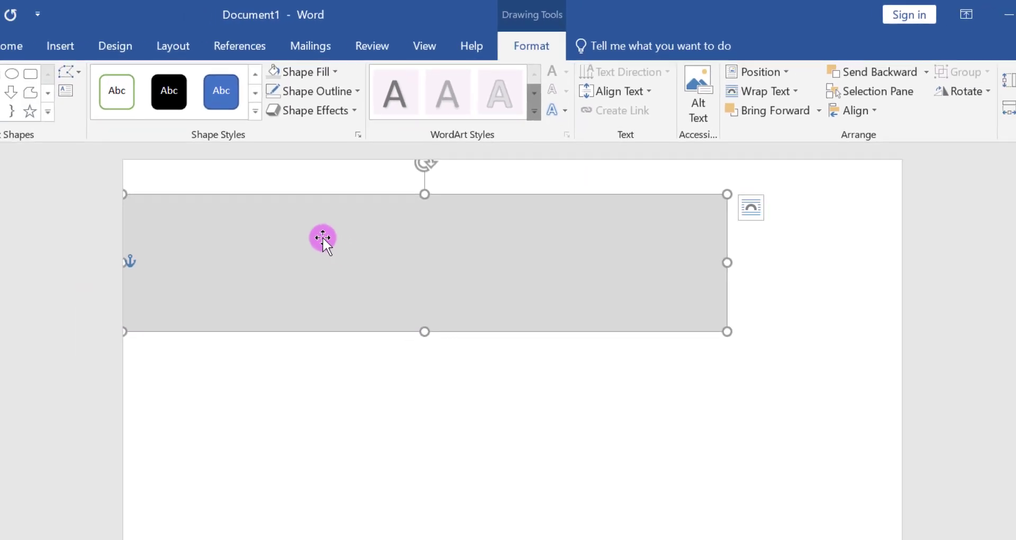
- Enable text entry inside the grey rectangle and apply the No Spacing style
right_click(323, 237)
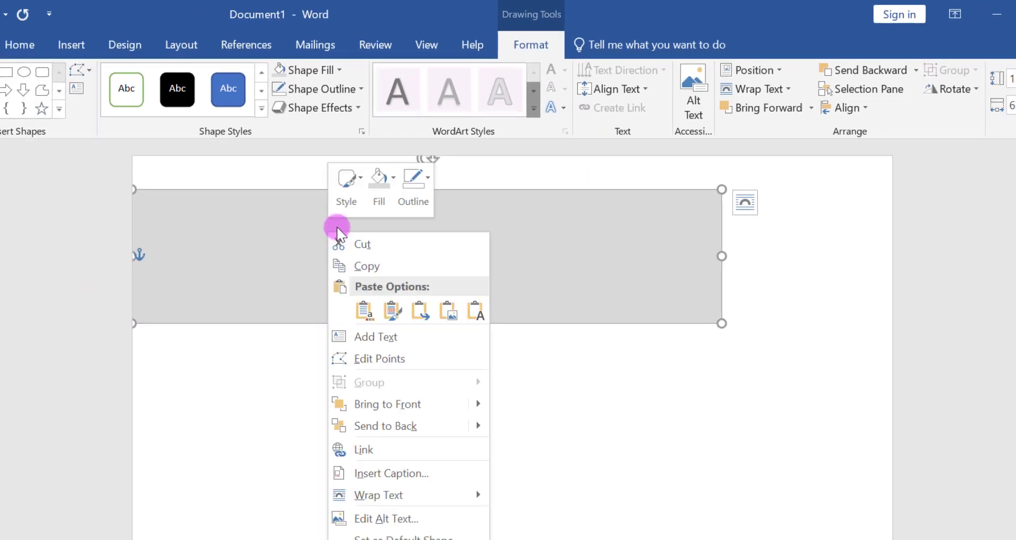
click(377, 338)
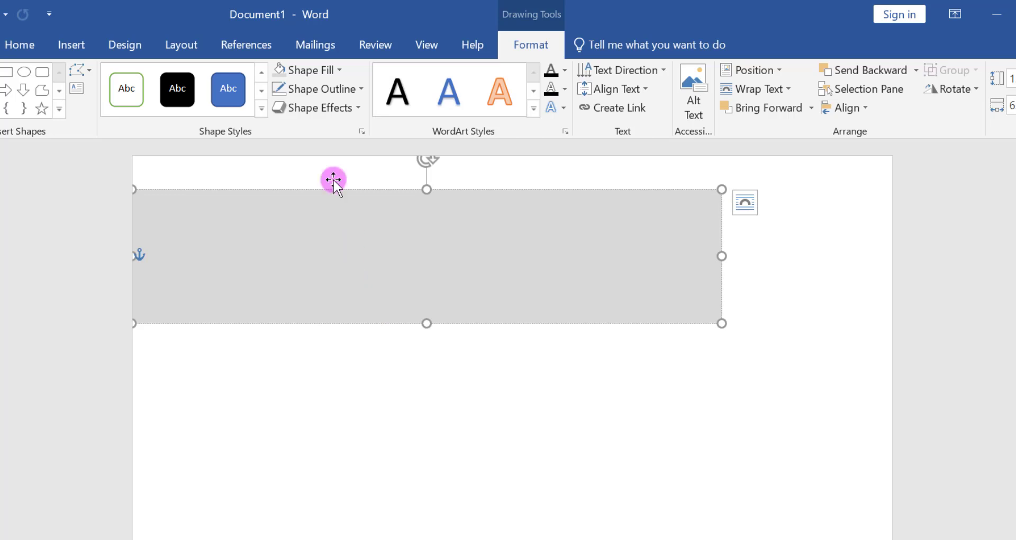
click(22, 45)
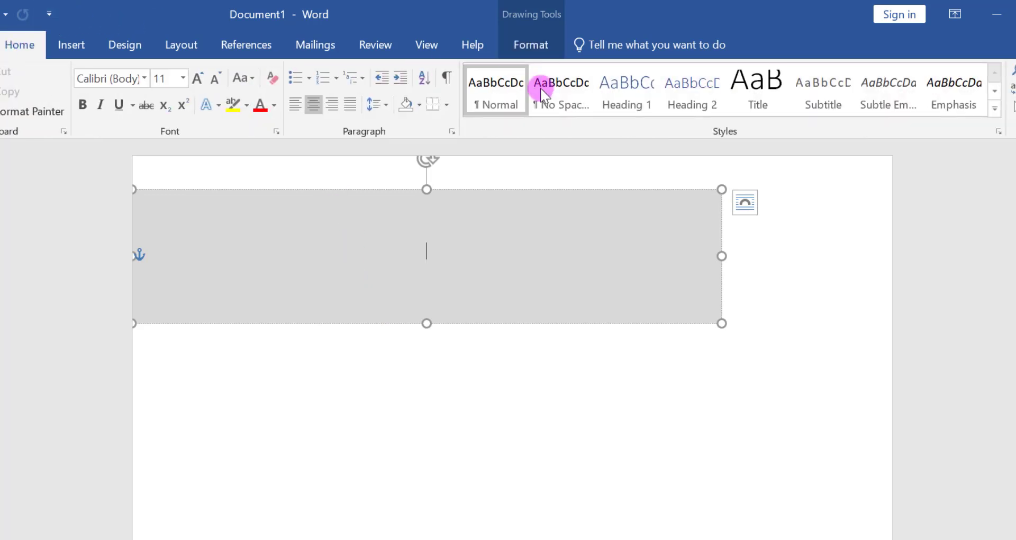
click(552, 90)
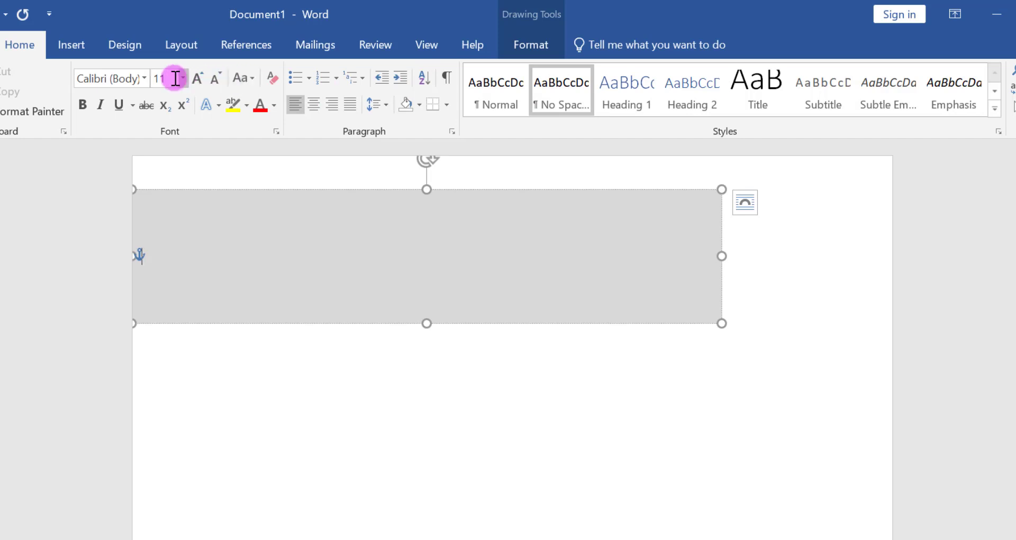
- Set the rectangle's text to Trebuchet MS at size 48 and enter the person's full name in capitals
click(144, 78)
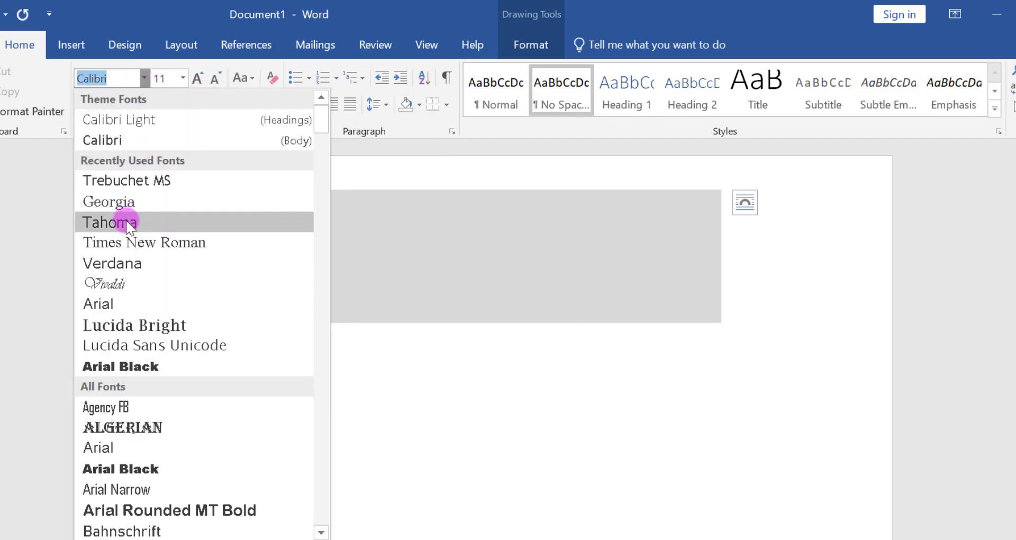
click(128, 222)
click(143, 80)
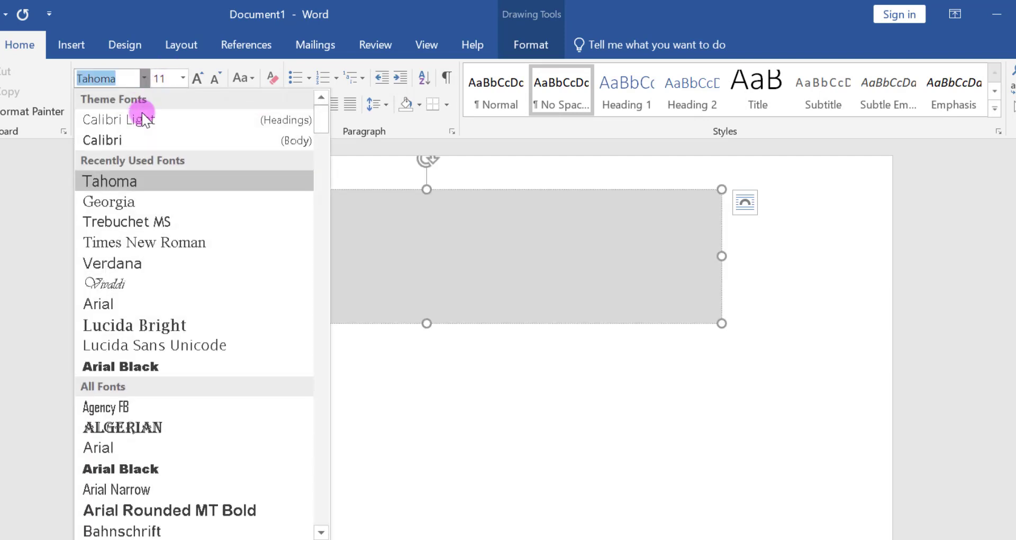
click(136, 217)
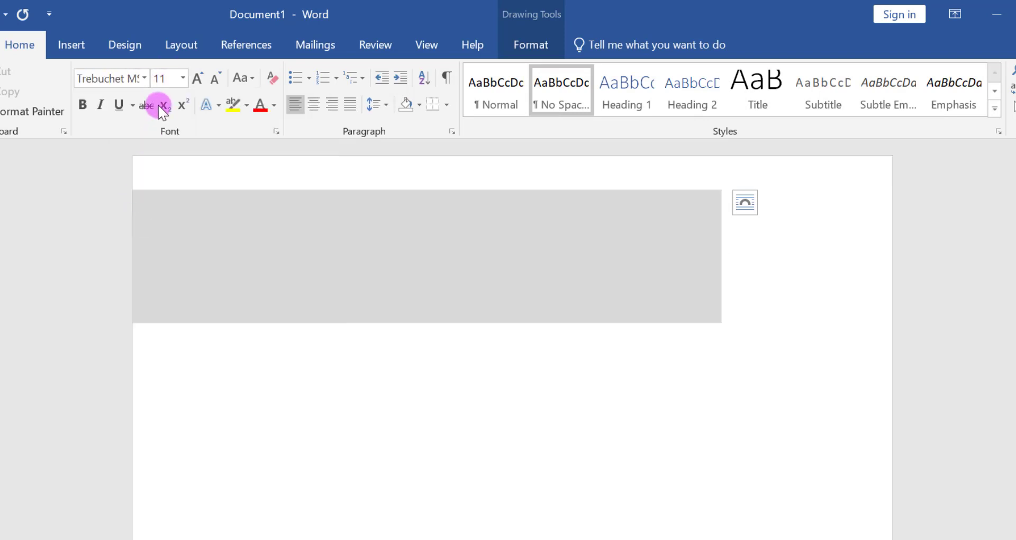
click(183, 79)
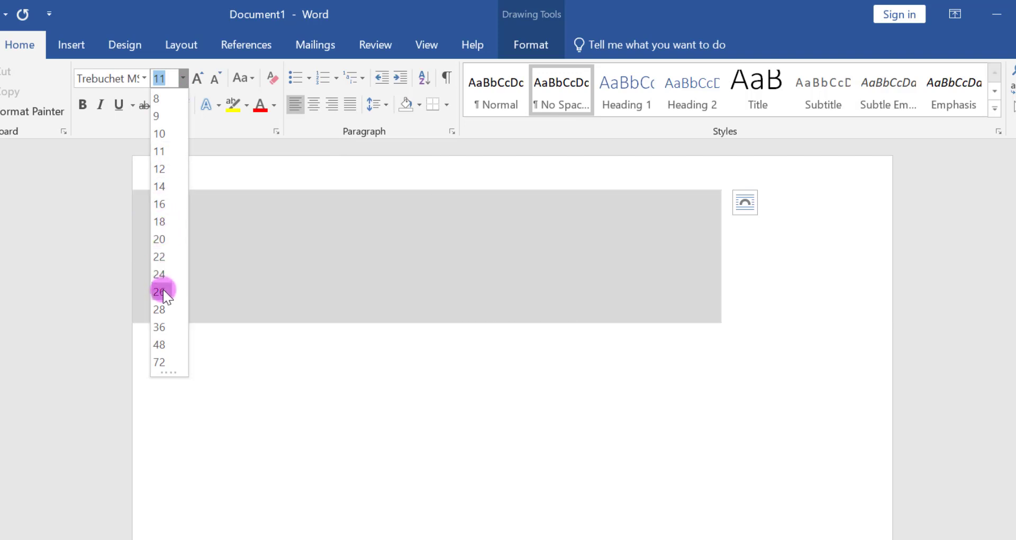
click(159, 345)
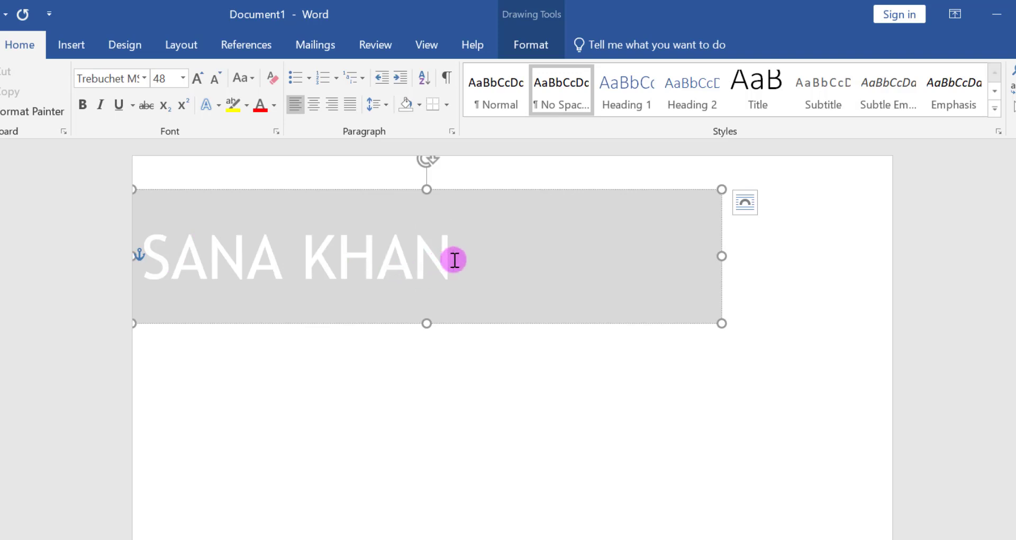
- Colour the name in the banner dark grey and make it bold
drag(455, 260, 170, 264)
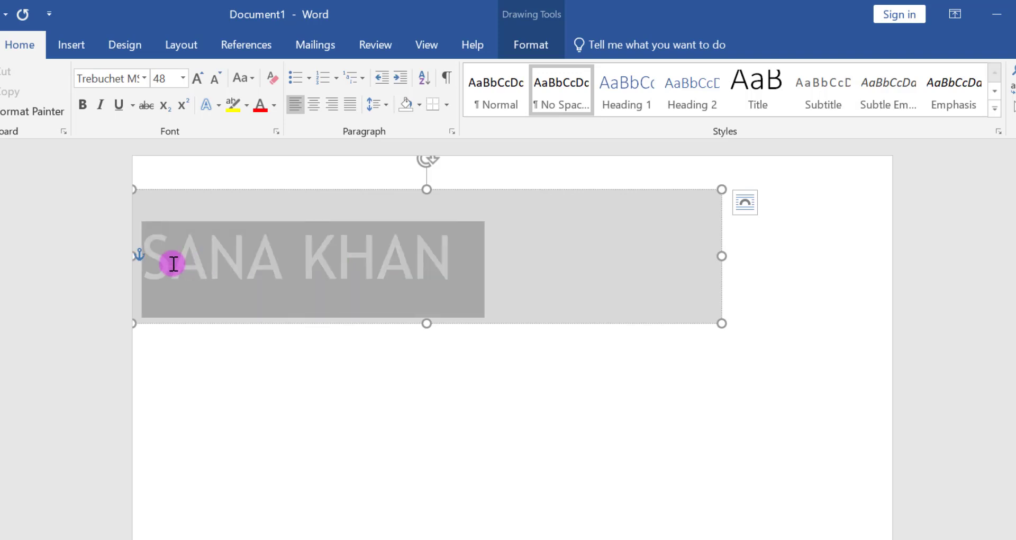
click(274, 106)
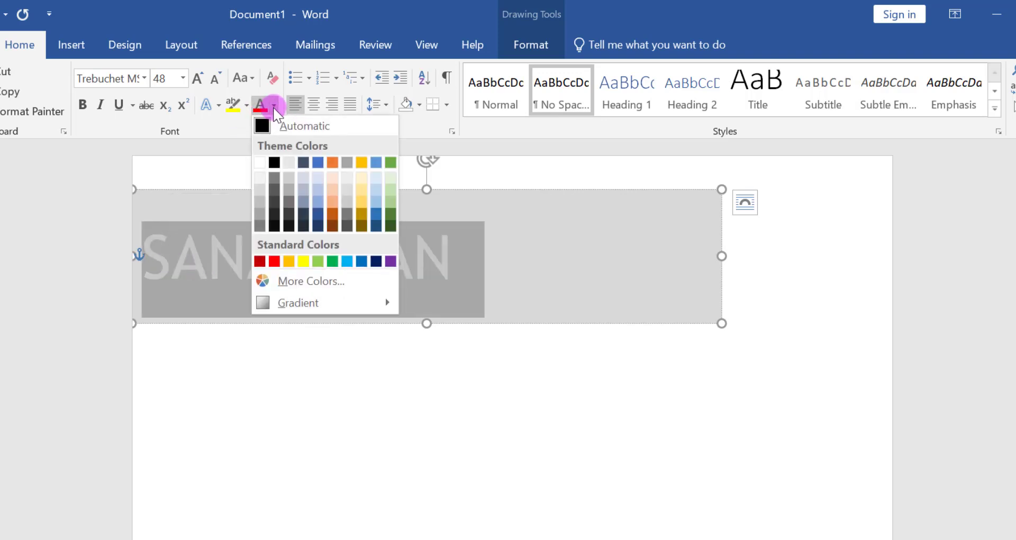
click(290, 208)
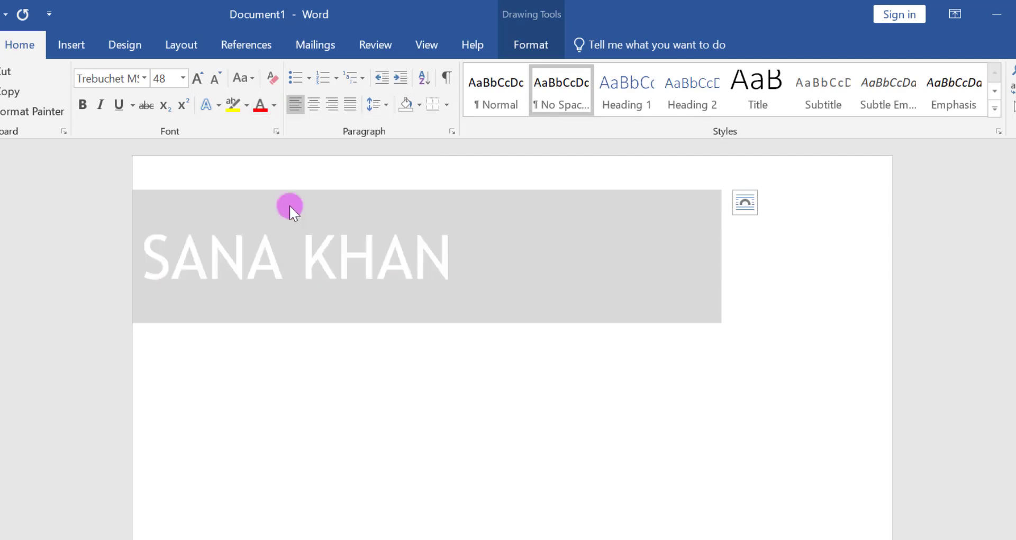
click(82, 105)
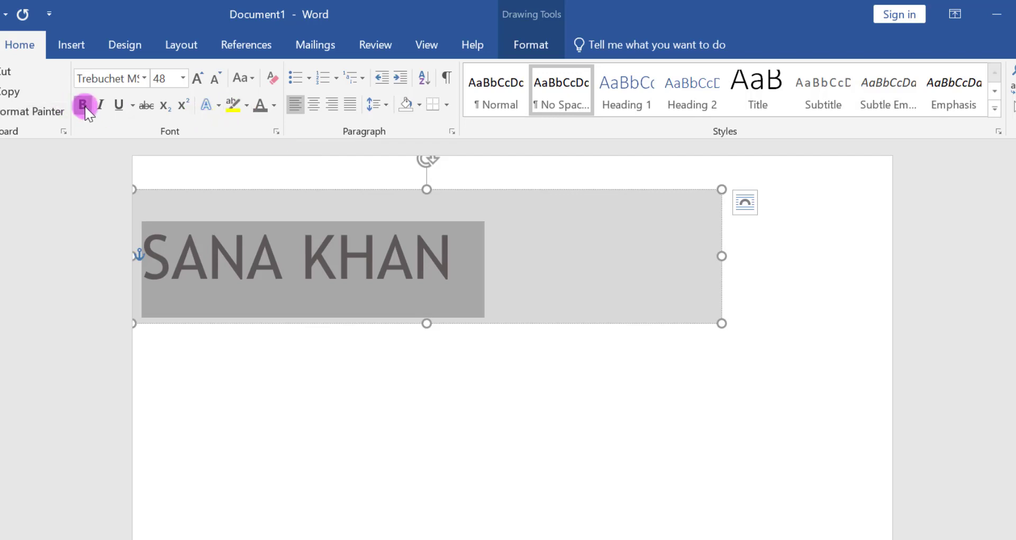
click(463, 245)
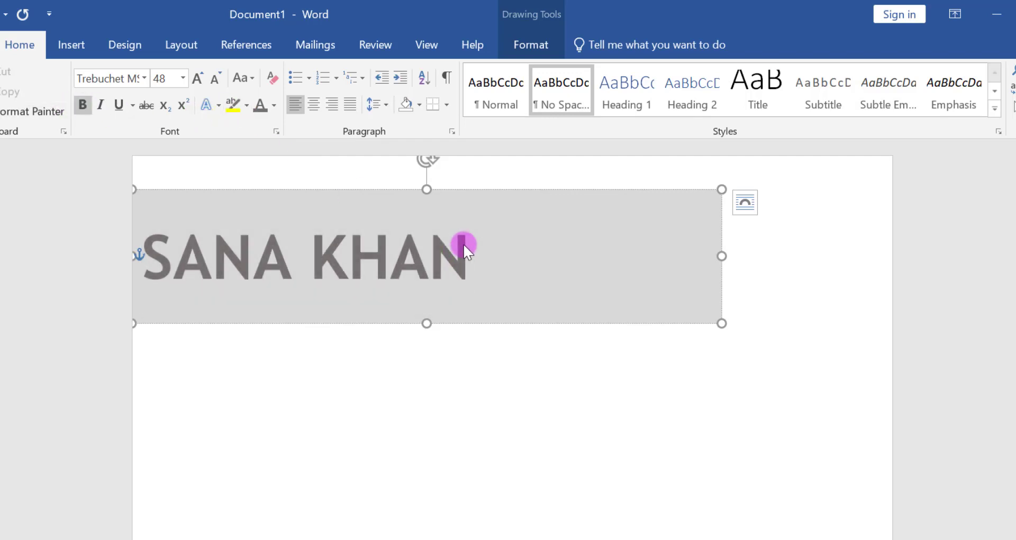
- Add the line "WEB DEVELOPER" below the name in Tahoma, size 20
key(Return)
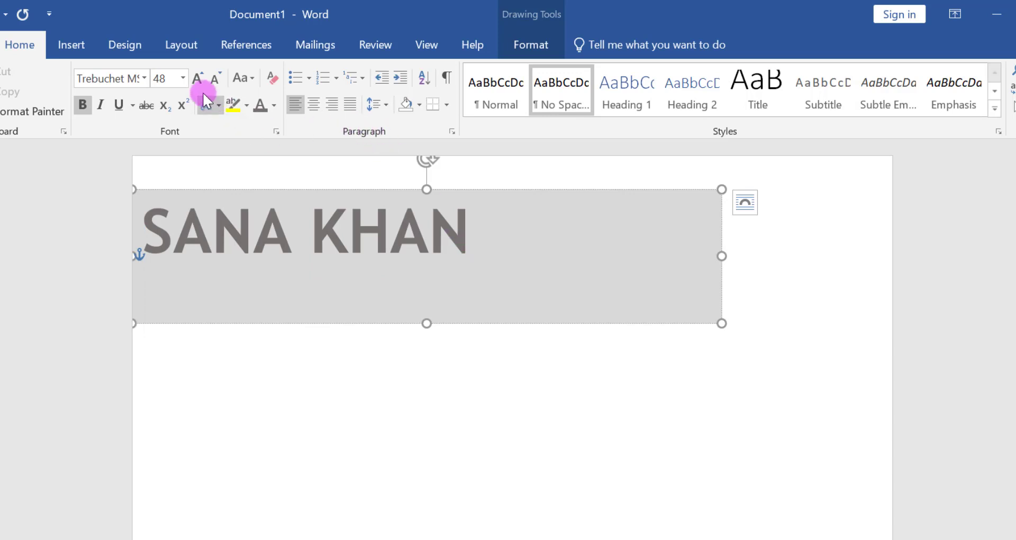
click(184, 80)
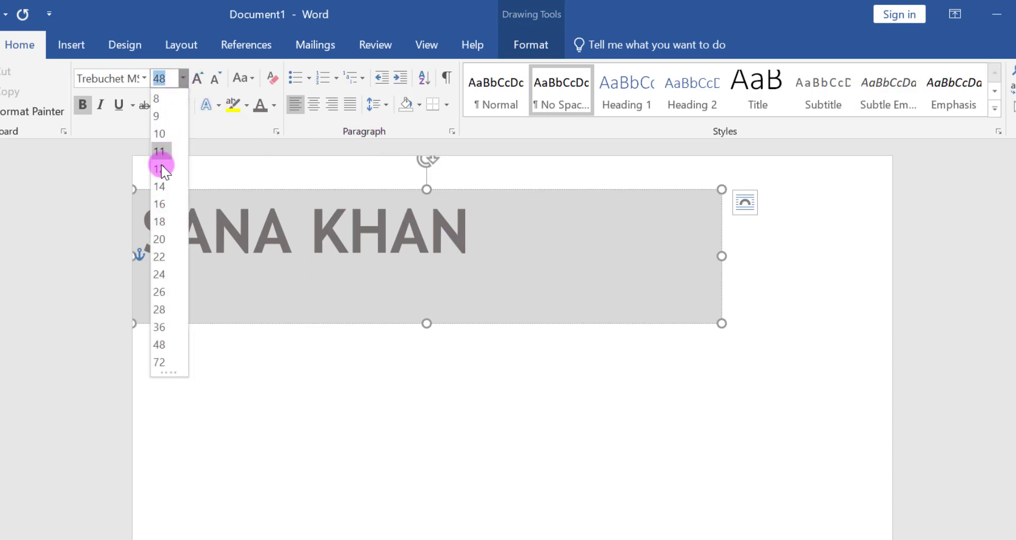
click(163, 240)
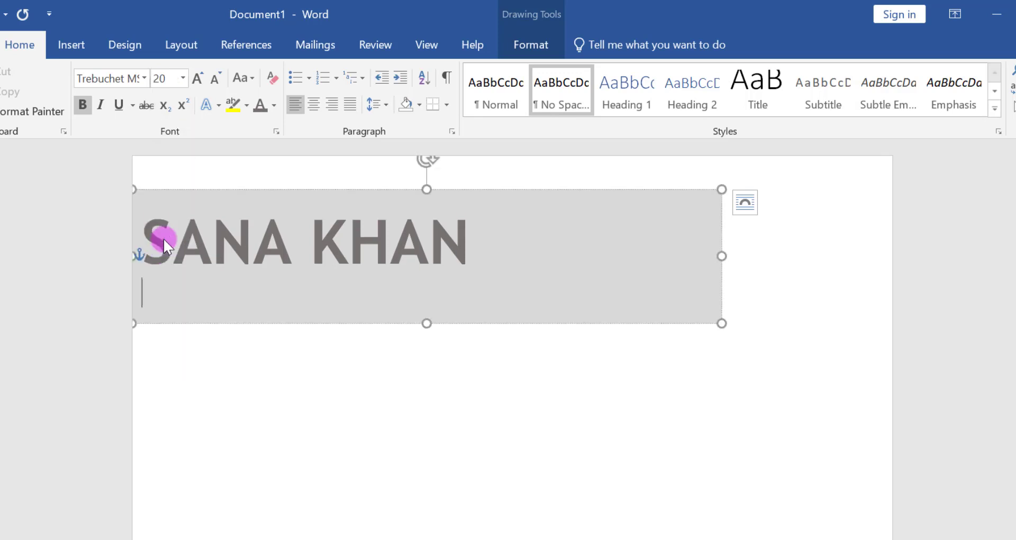
click(143, 78)
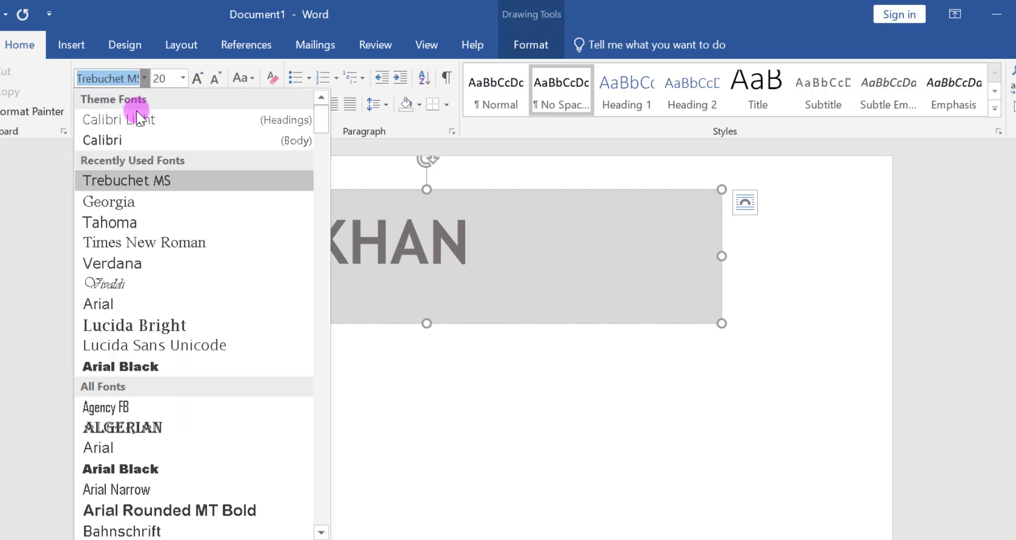
click(109, 222)
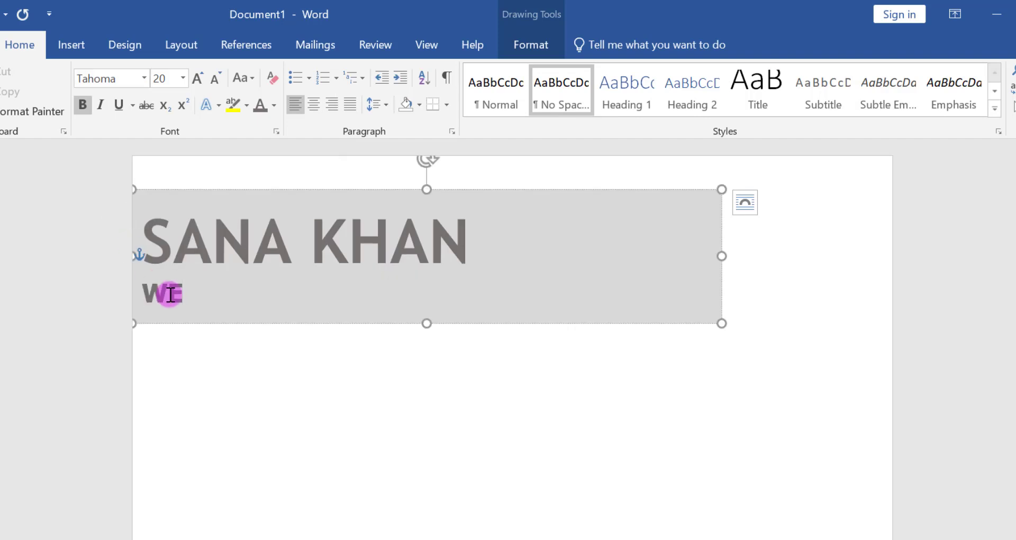
text(WEB DEVELOPER)
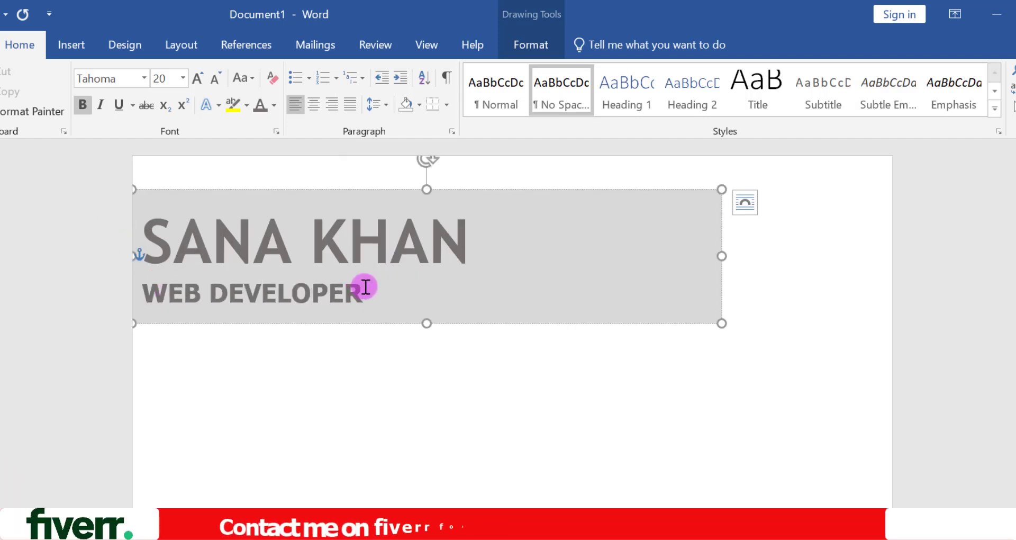
- Expand the character spacing of the WEB DEVELOPER line to about 7 pt
drag(367, 289, 149, 293)
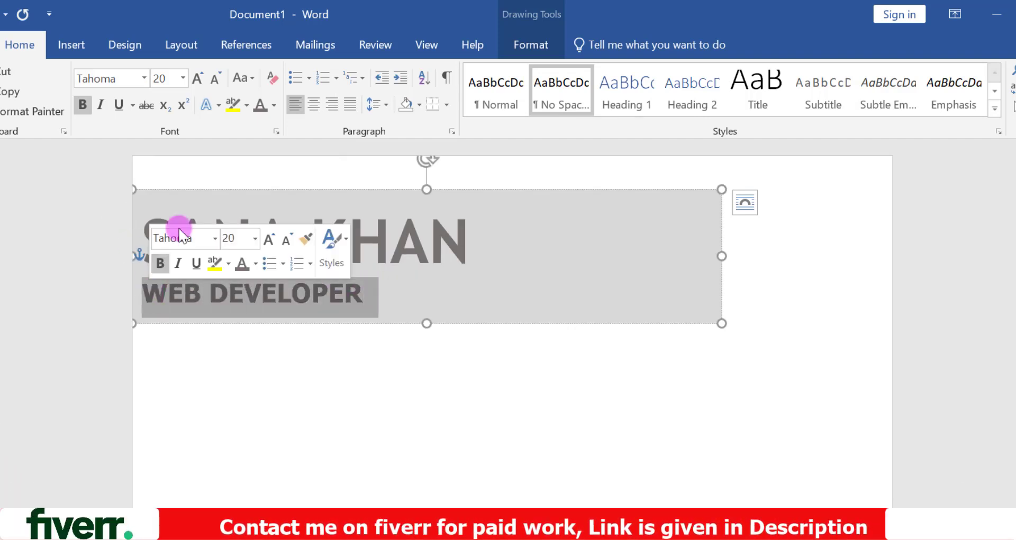
click(276, 130)
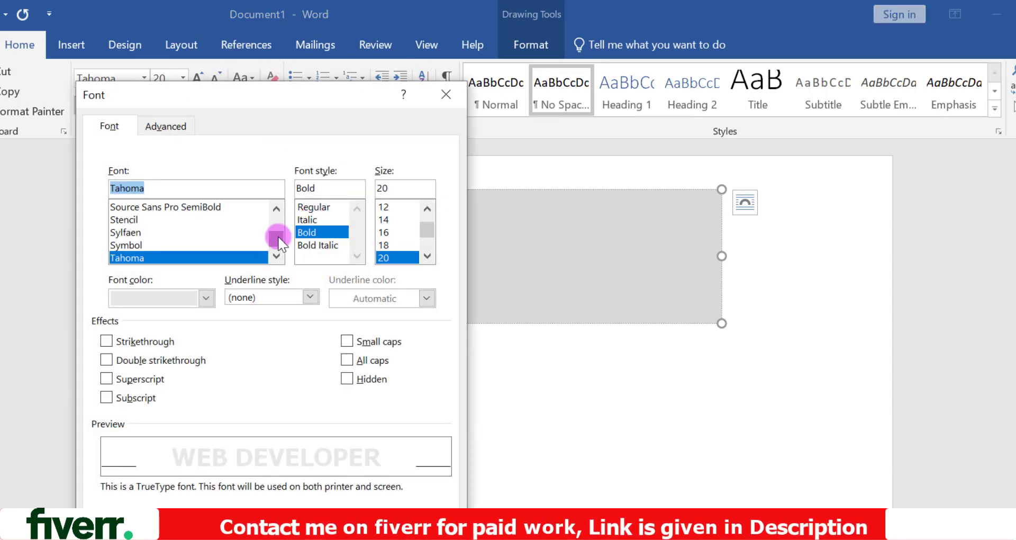
click(154, 126)
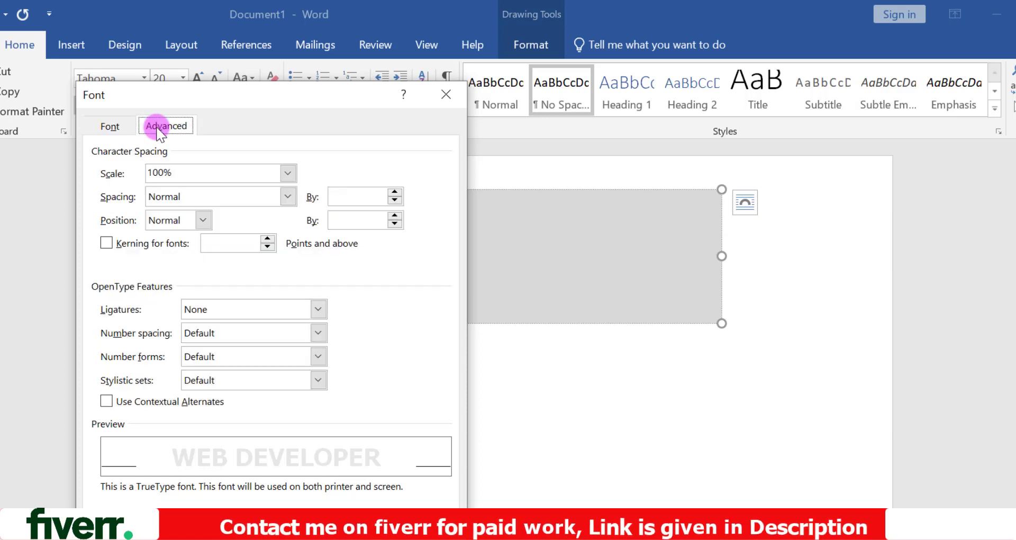
click(288, 197)
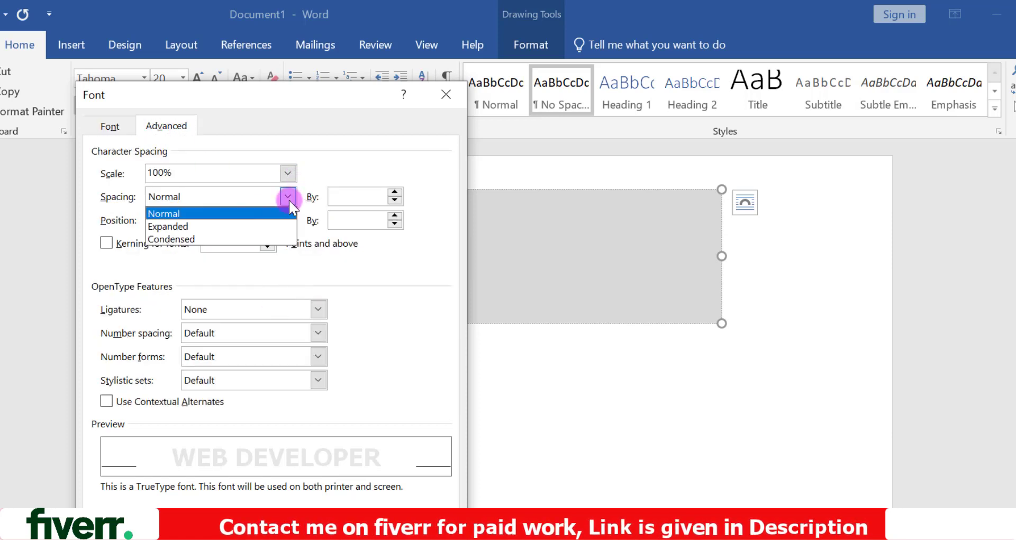
click(273, 226)
click(395, 192)
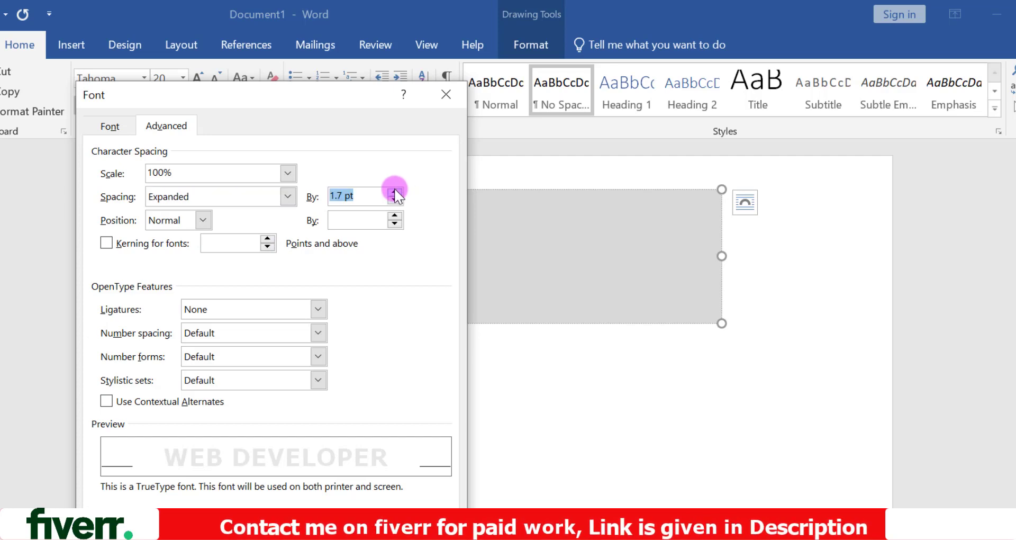
click(395, 192)
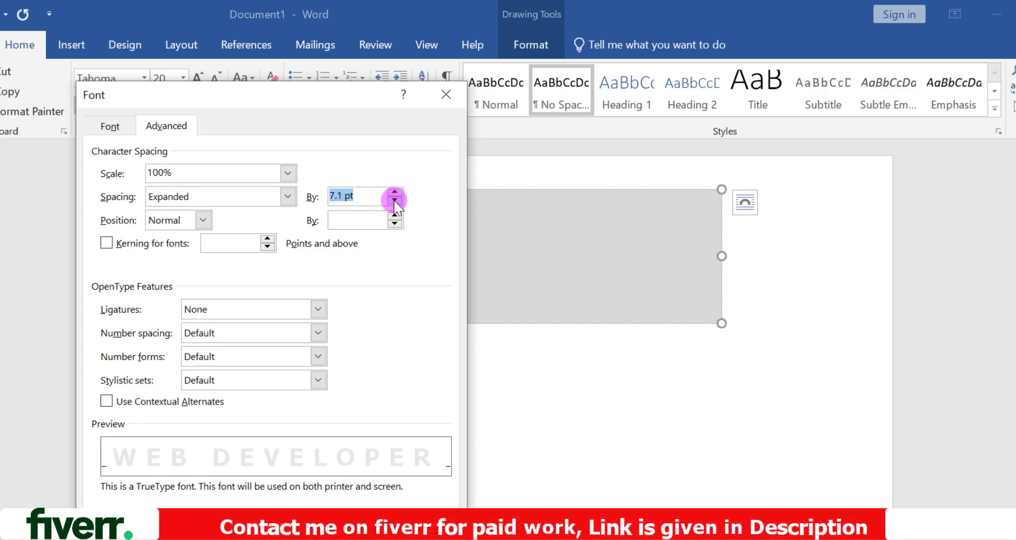
click(394, 200)
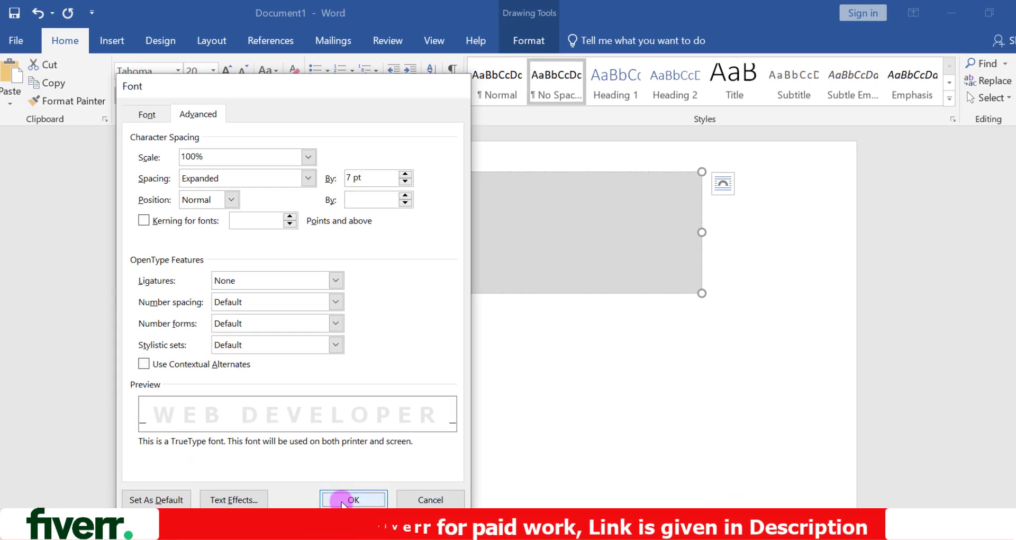
click(344, 500)
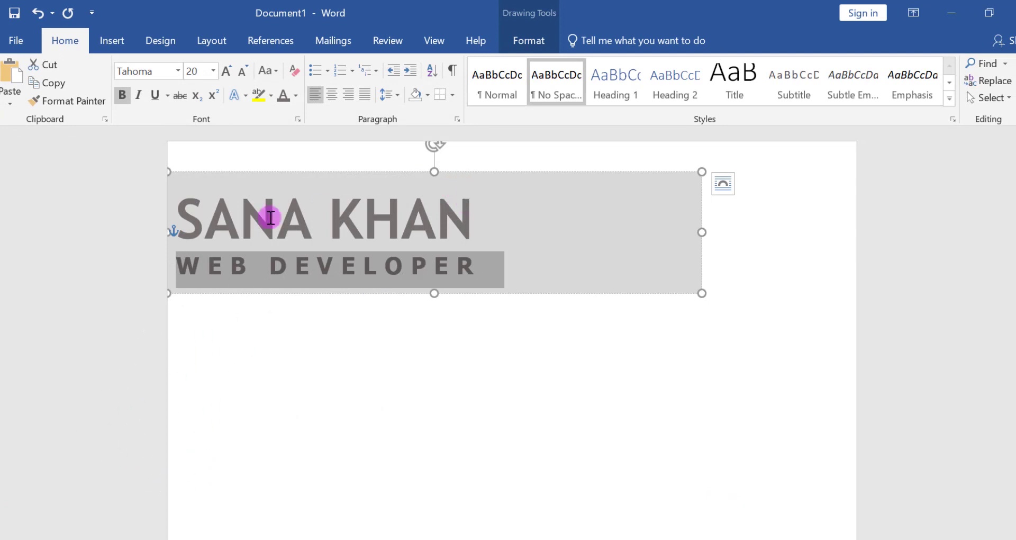
- Increase the indent of both the name and the WEB DEVELOPER line by one level
click(219, 233)
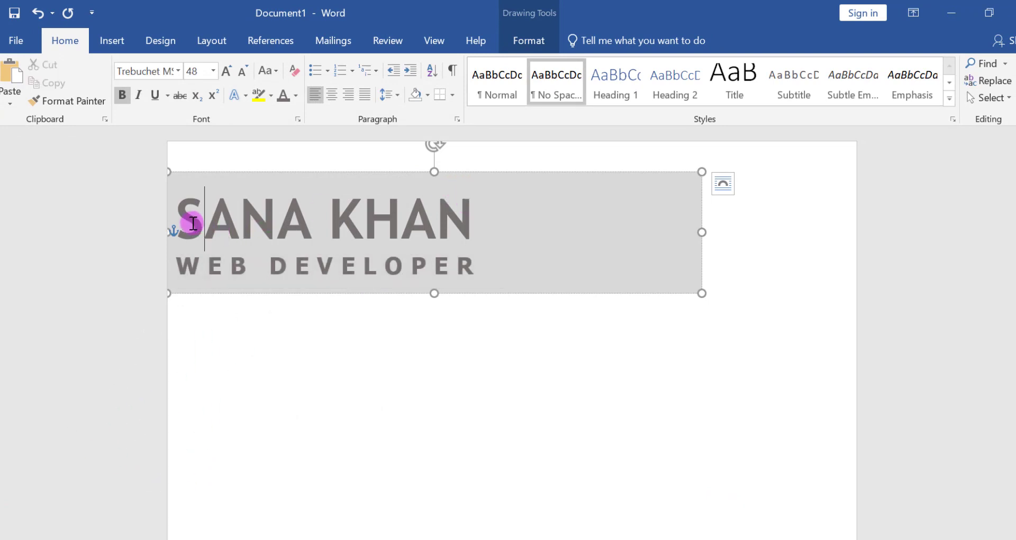
click(412, 69)
click(201, 263)
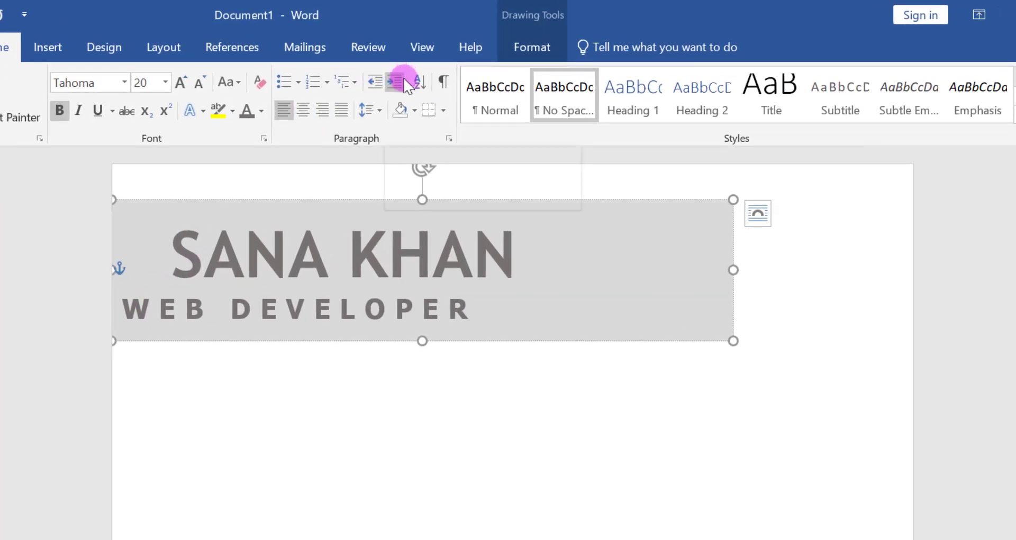
click(403, 78)
- Reduce the font size of the WEB DEVELOPER line by one step
drag(545, 313, 200, 316)
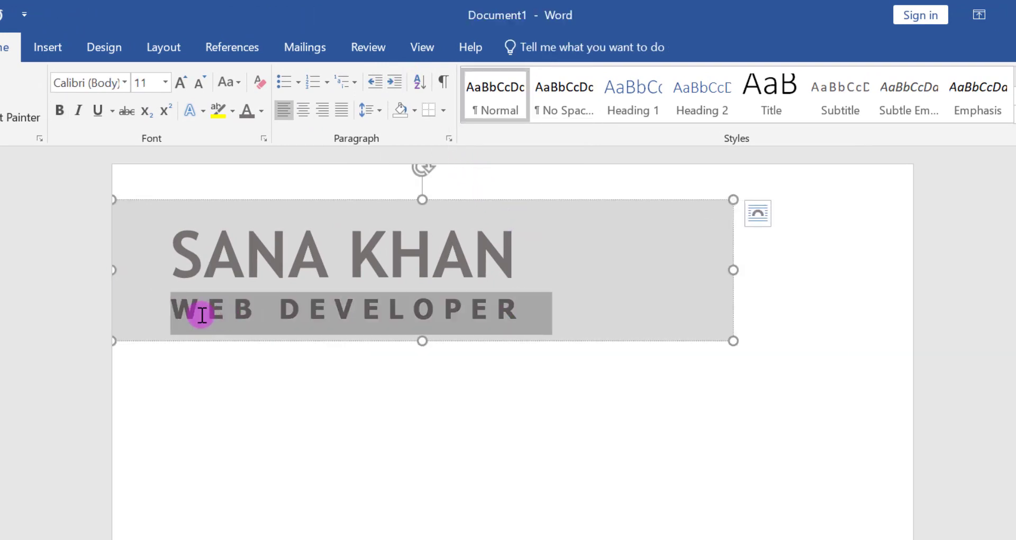
click(198, 83)
click(674, 406)
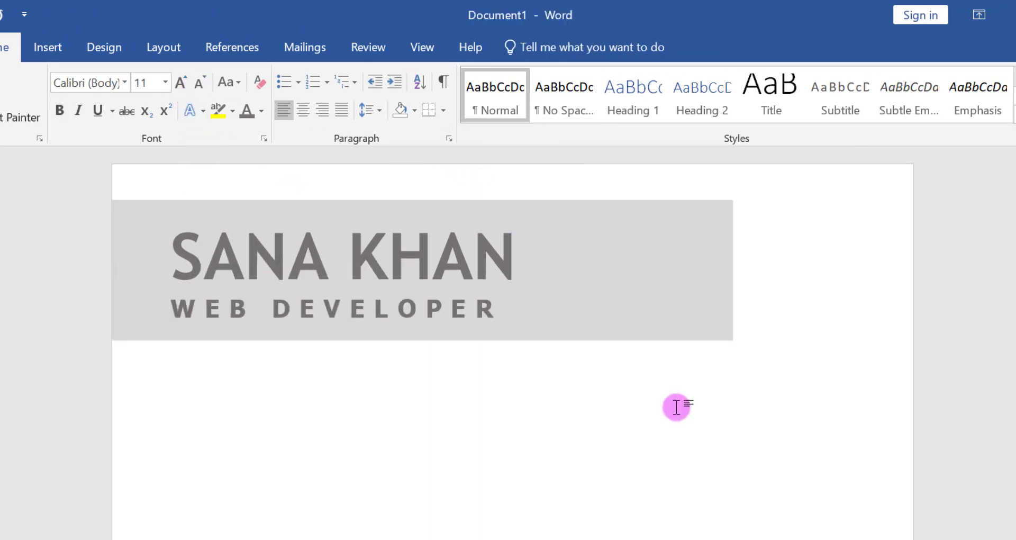
- Draw a rectangle about 2.69" wide below the banner and extend it downward to a height of about 6.84"
scroll(540, 209, down, 2)
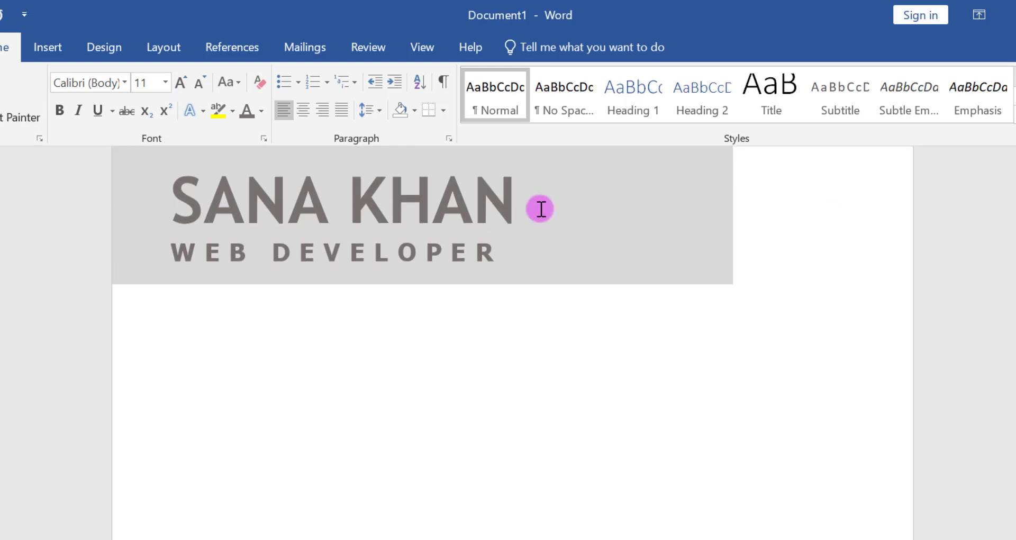
click(49, 52)
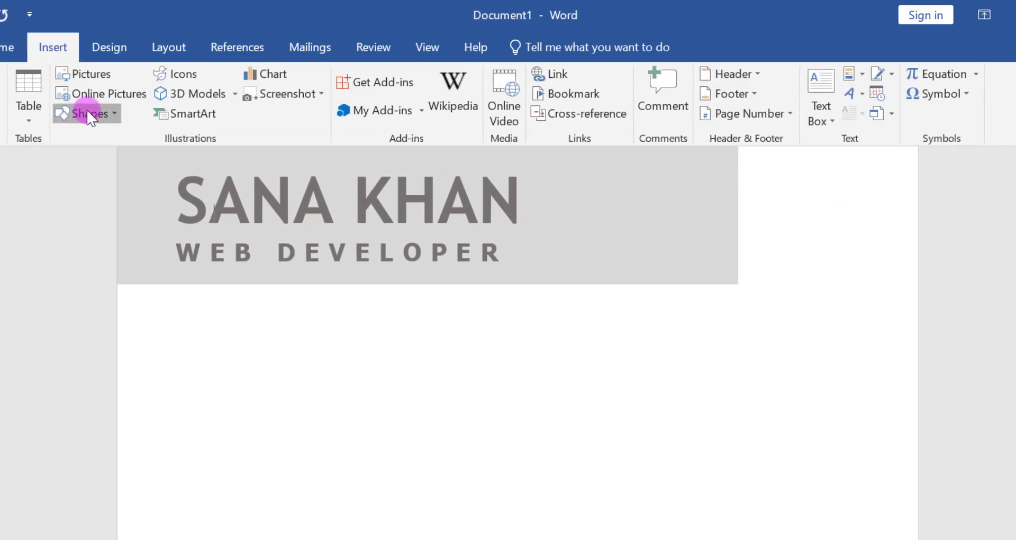
click(79, 109)
click(59, 152)
drag(263, 327, 515, 539)
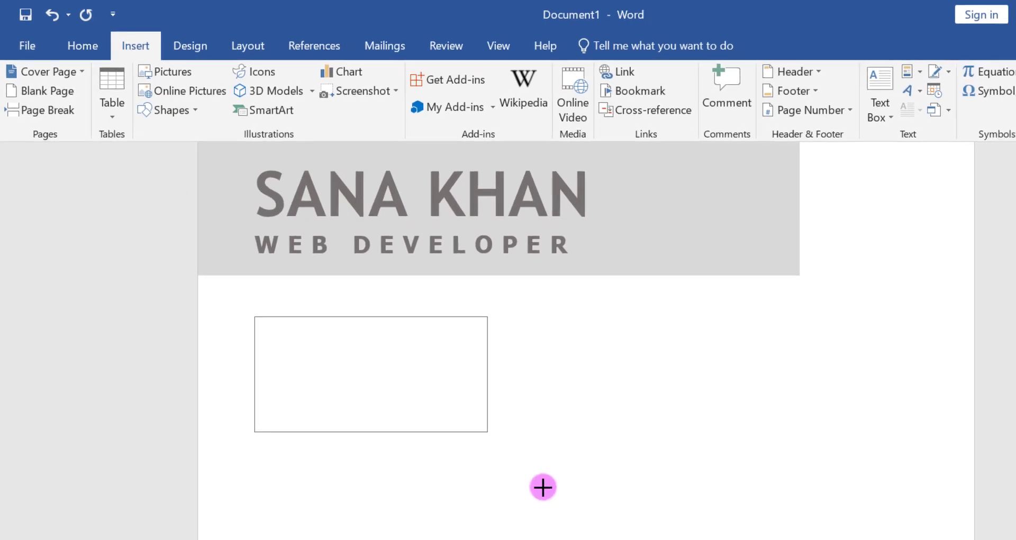
drag(434, 536, 434, 538)
drag(1010, 238, 1005, 363)
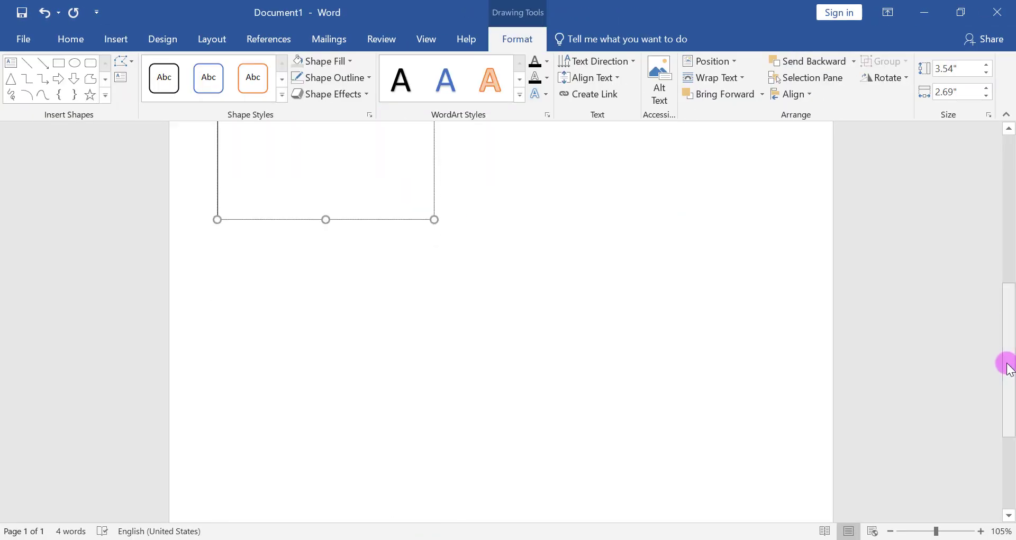
drag(324, 220, 324, 483)
- Remove the fill and the outline of the tall rectangle
click(321, 61)
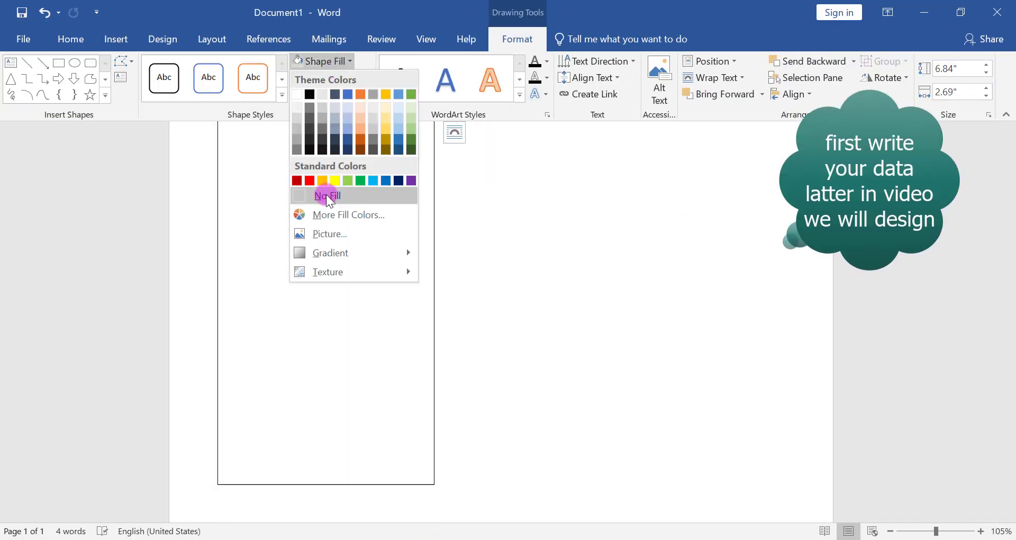
click(327, 195)
click(329, 77)
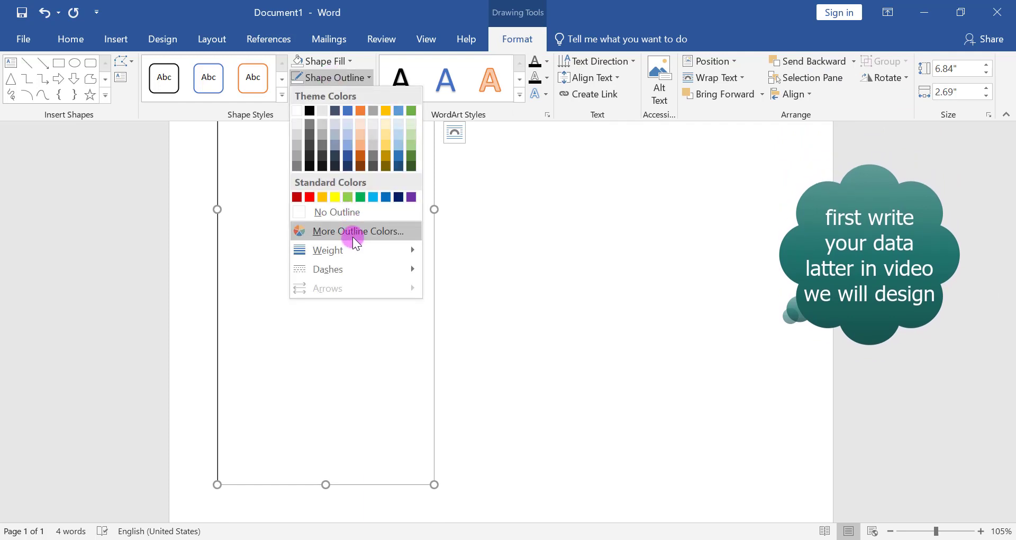
click(348, 208)
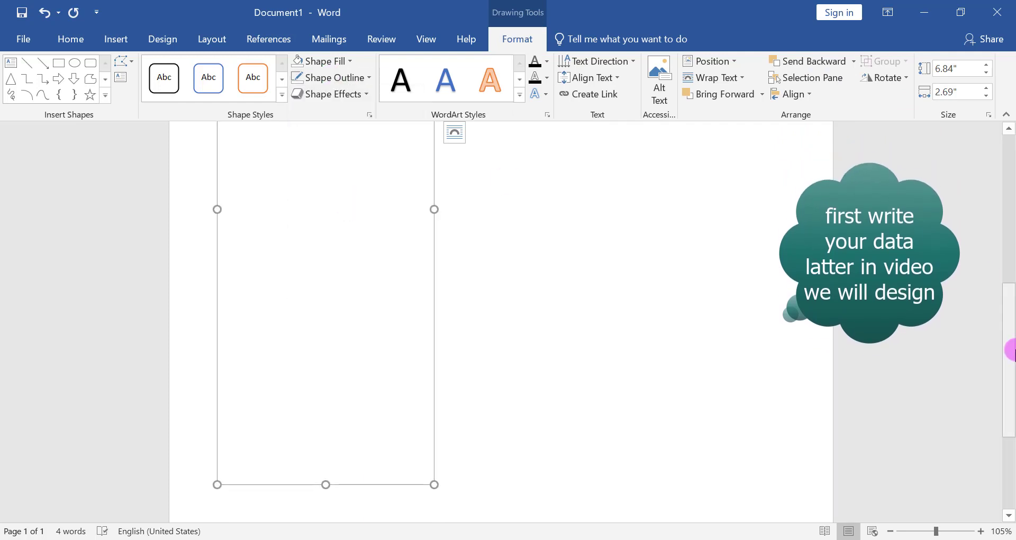
- Enter the phone number and the line "Your Email here" in the tall rectangle, each indented with a tab
drag(1014, 345, 1014, 223)
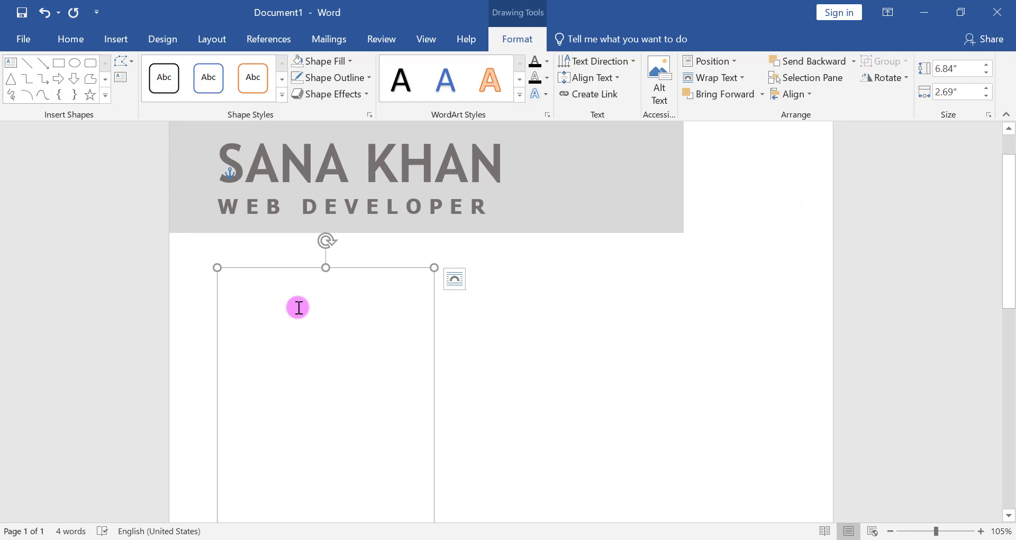
click(268, 295)
key(Tab)
text(+123 456 7890)
key(Return)
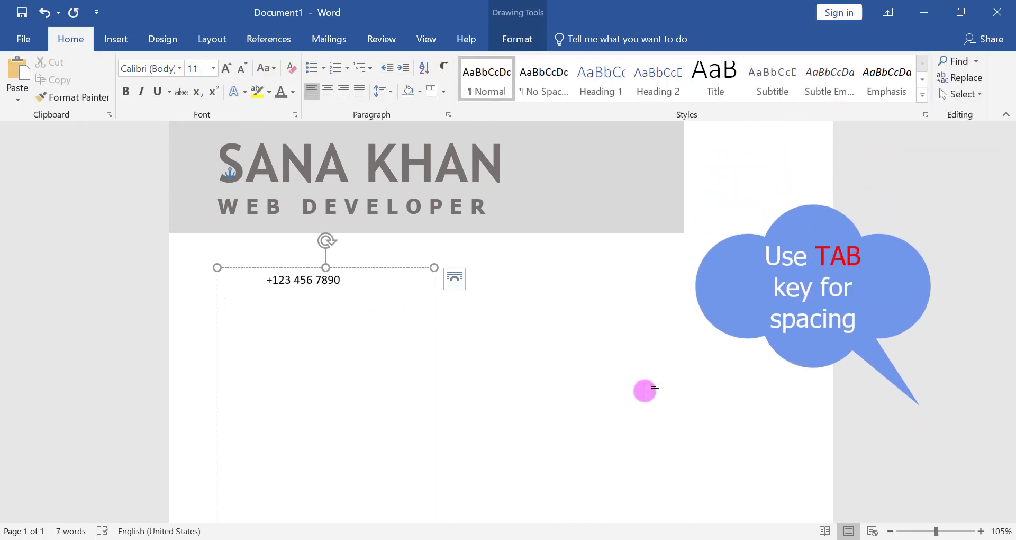
key(Tab)
text(Your Email here)
key(Return)
key(Tab)
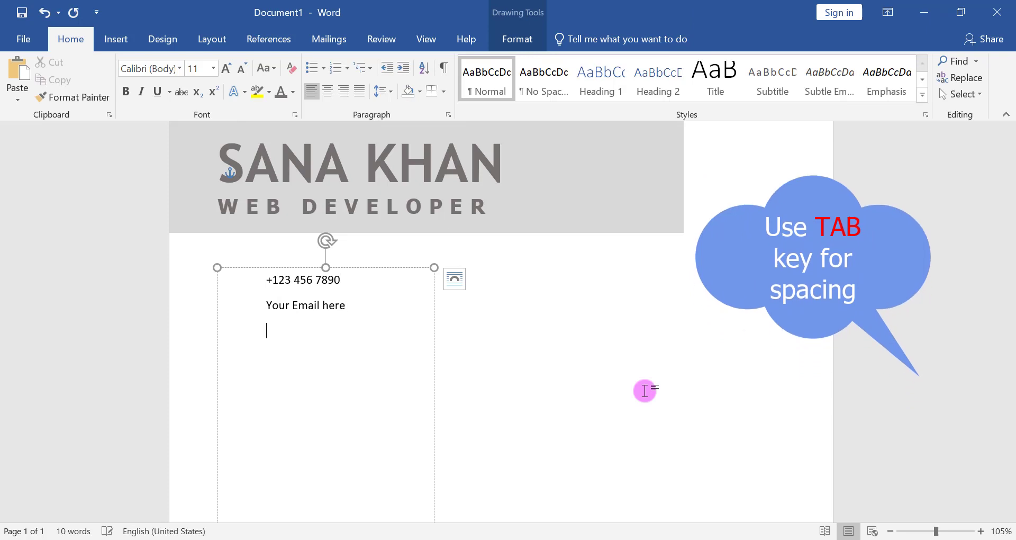
text(Your Address here )
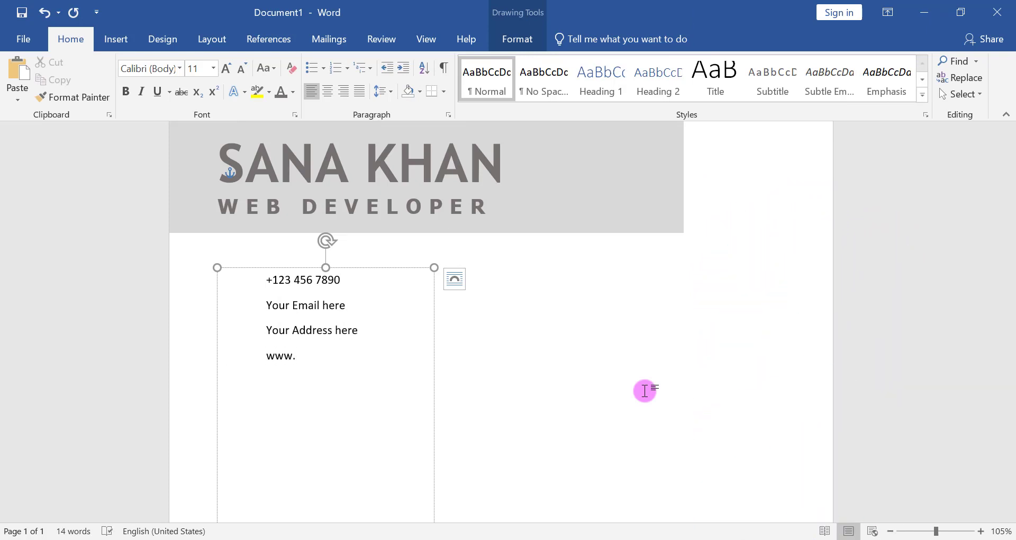
text(www.abc.com)
key(Return)
key(Return)
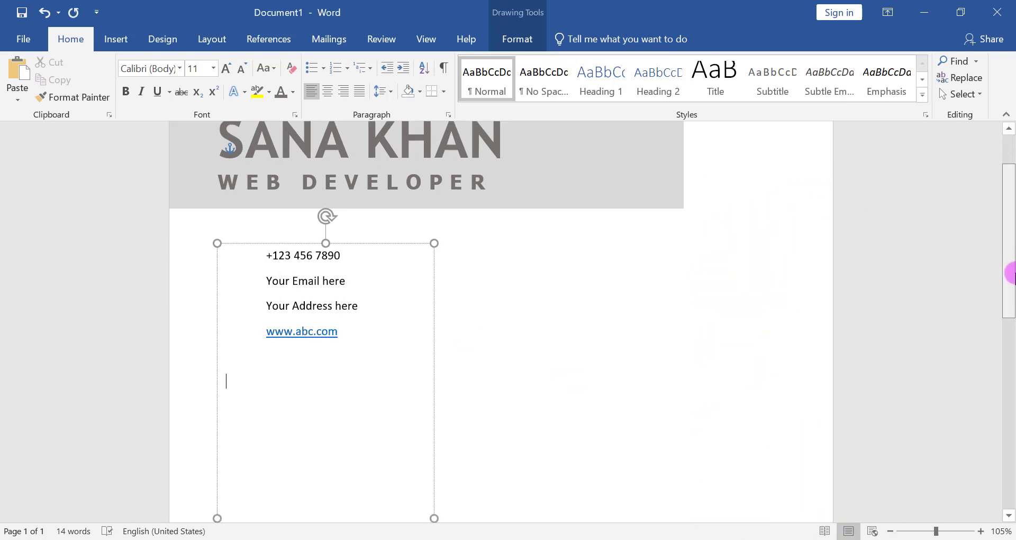
- Add the heading "SKILLS" below the contact details and apply the No Spacing style to the line after it
text(SKILLS)
key(Return)
scroll(266, 370, down, 1)
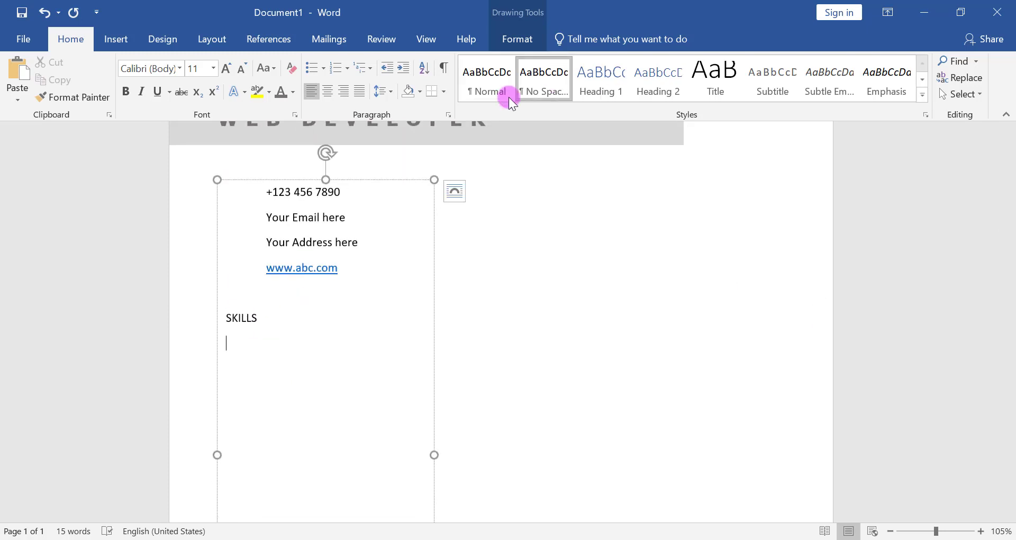
click(519, 91)
- Copy the skills from Web Design to Strong Communication in the Notepad document and paste them under SKILLS in Word
click(349, 536)
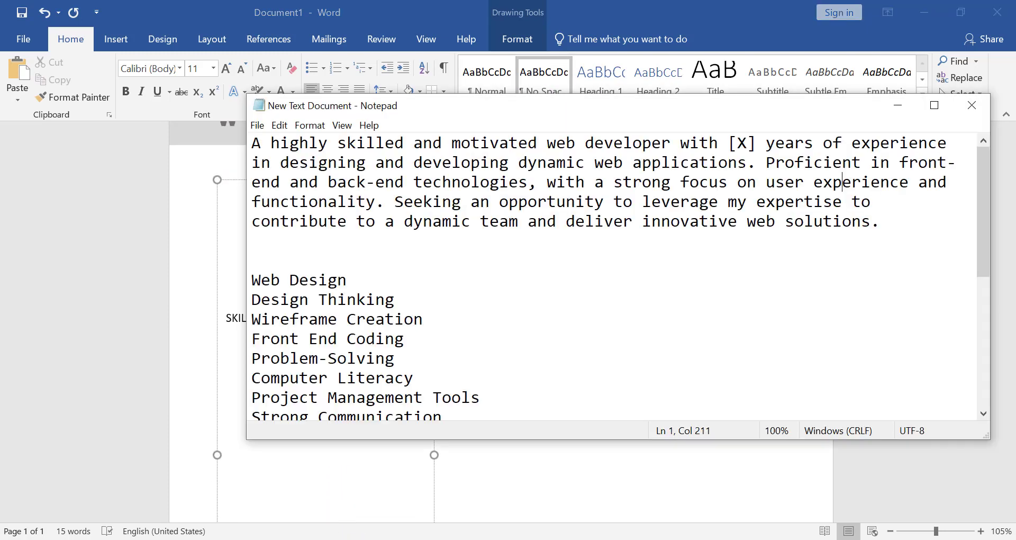
drag(256, 272, 445, 416)
right_click(352, 307)
click(392, 359)
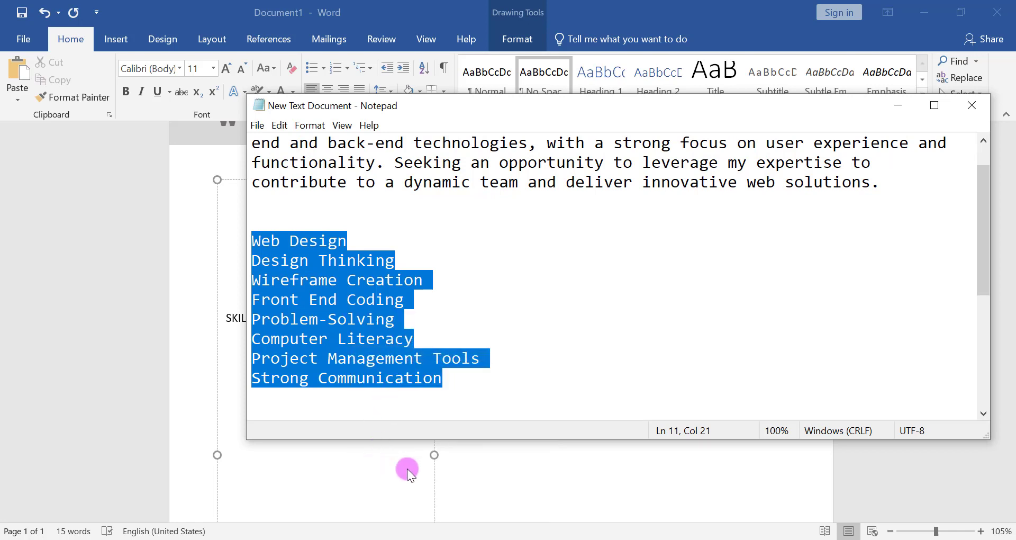
click(350, 537)
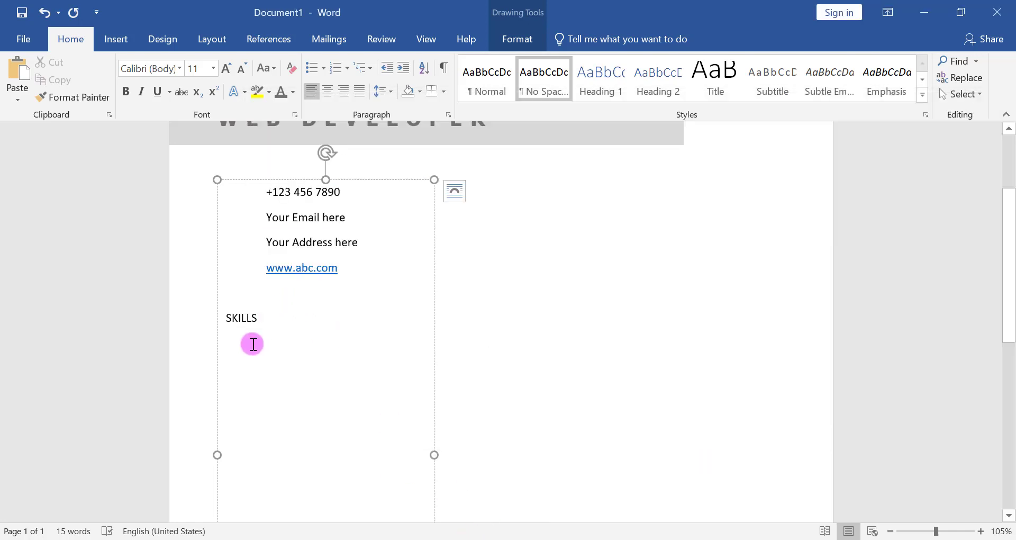
key(ctrl+v)
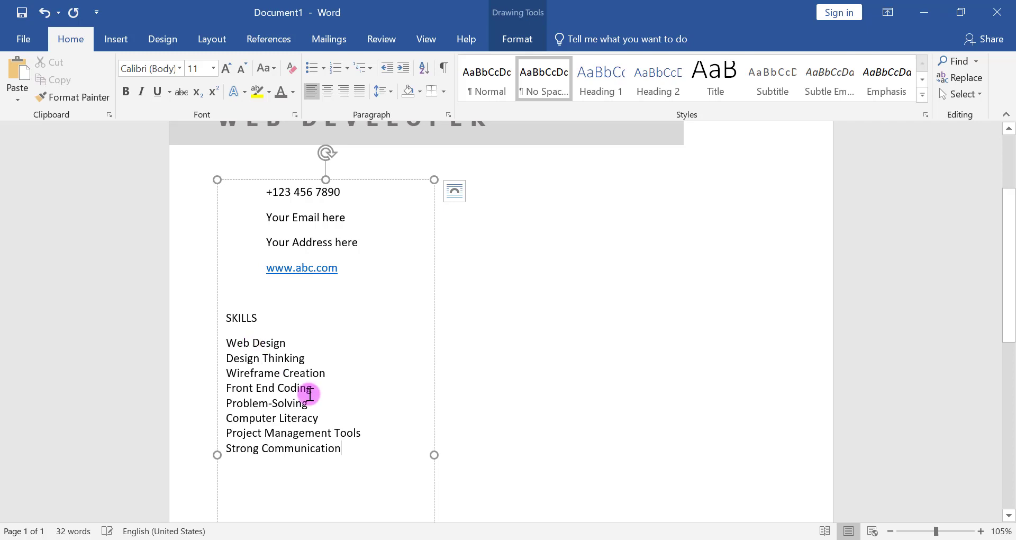
- Turn the pasted skills into a bulleted list, decrease its indent one level and set its line spacing to 2.0
drag(350, 451, 229, 343)
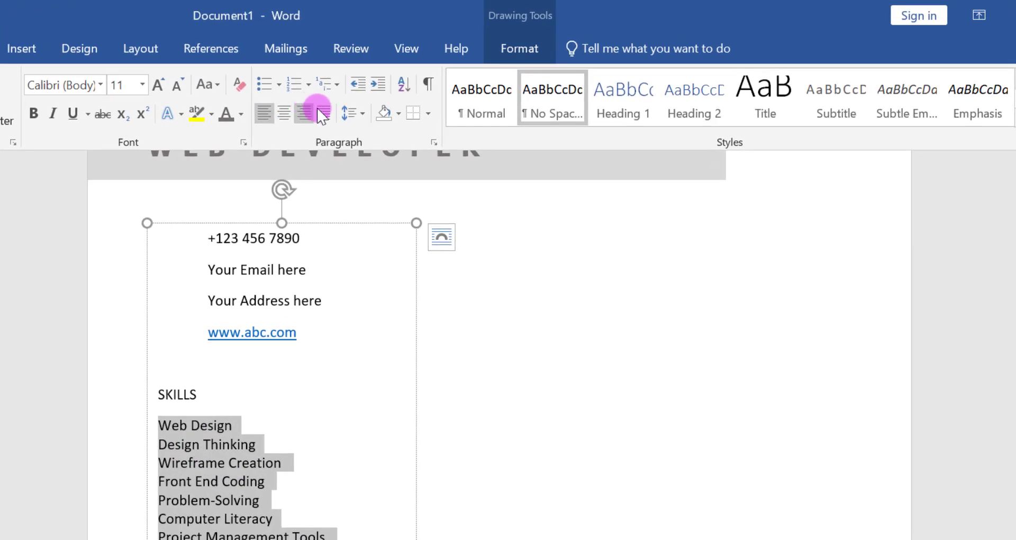
click(275, 91)
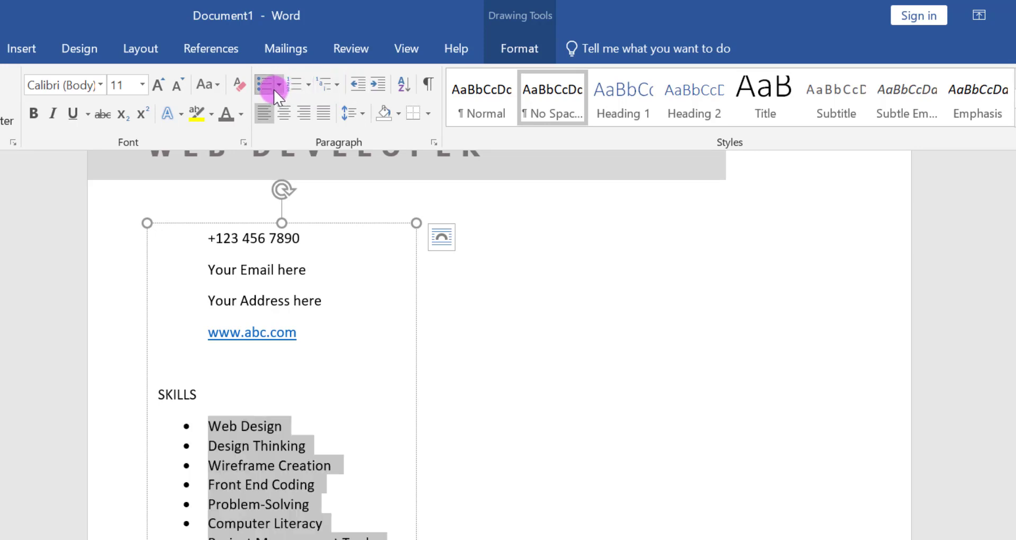
click(357, 83)
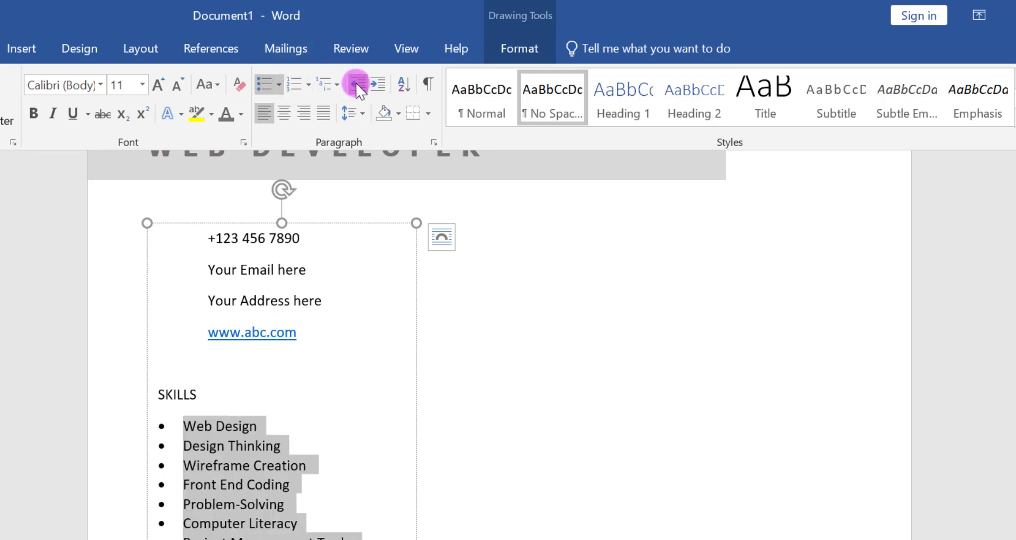
click(358, 113)
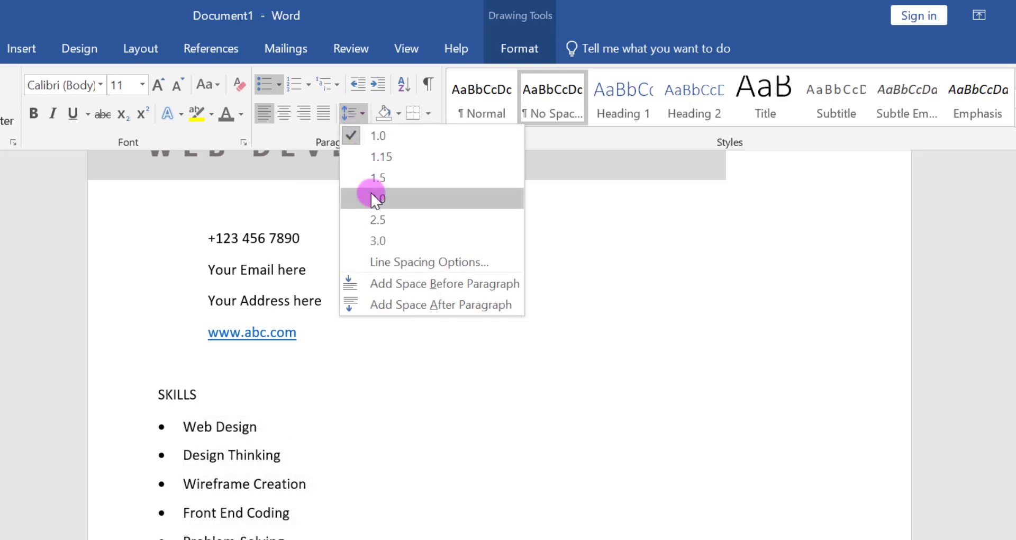
click(373, 194)
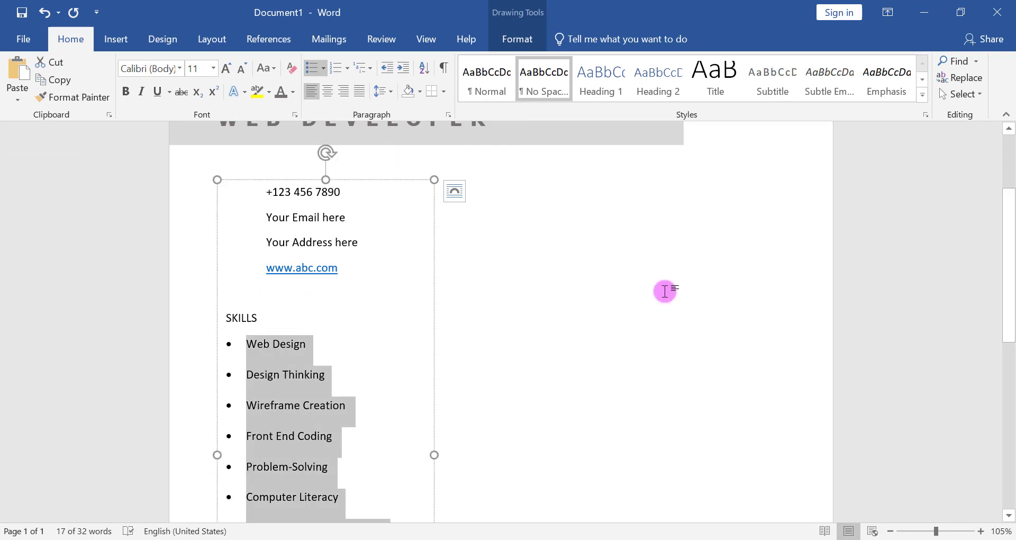
- Insert a blank line between the SKILLS heading and the bulleted list
scroll(1011, 334, down, 3)
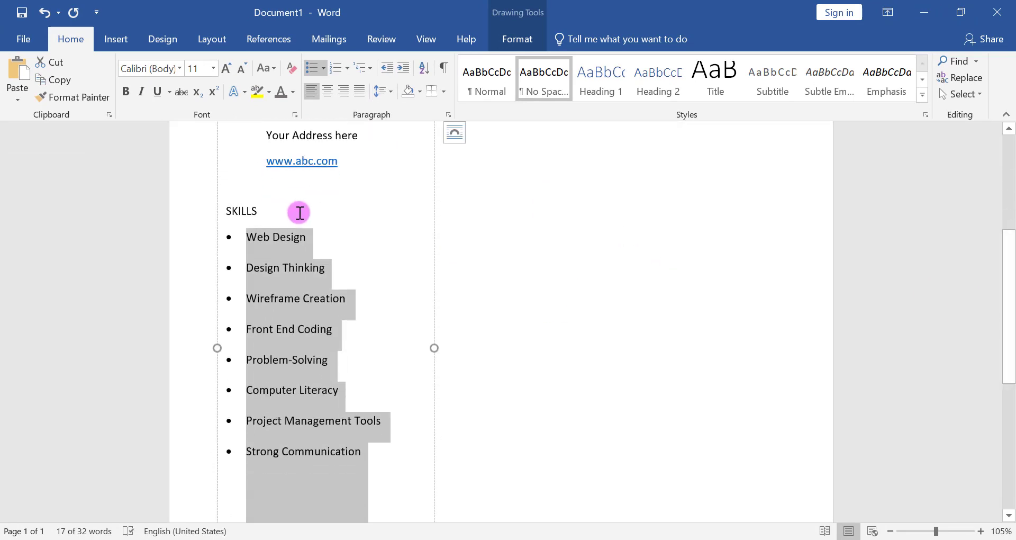
click(297, 211)
key(Return)
- End the bulleted list after Strong Communication and add the heading "EDUCATION" below it
scroll(1011, 317, down, 4)
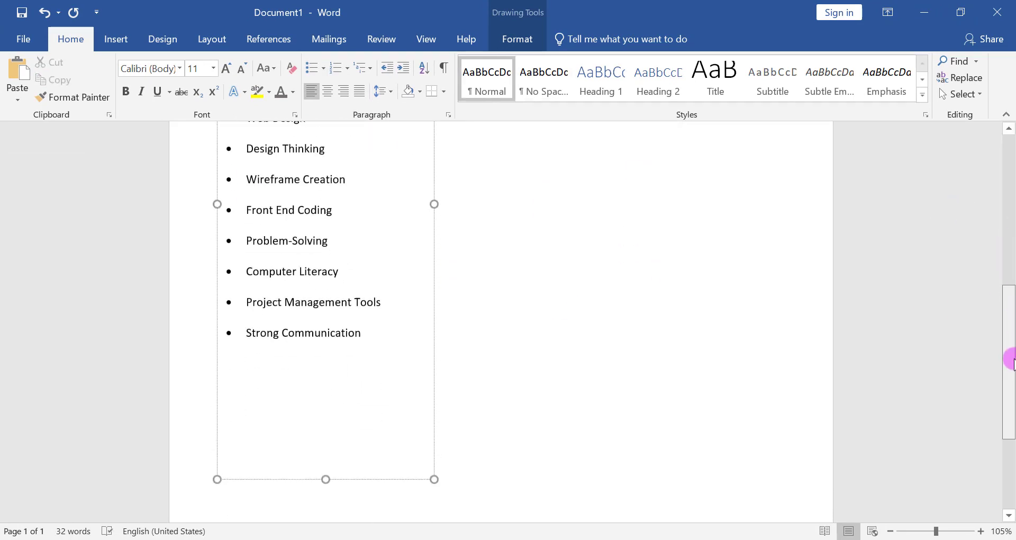
click(390, 345)
key(Return)
key(Return)
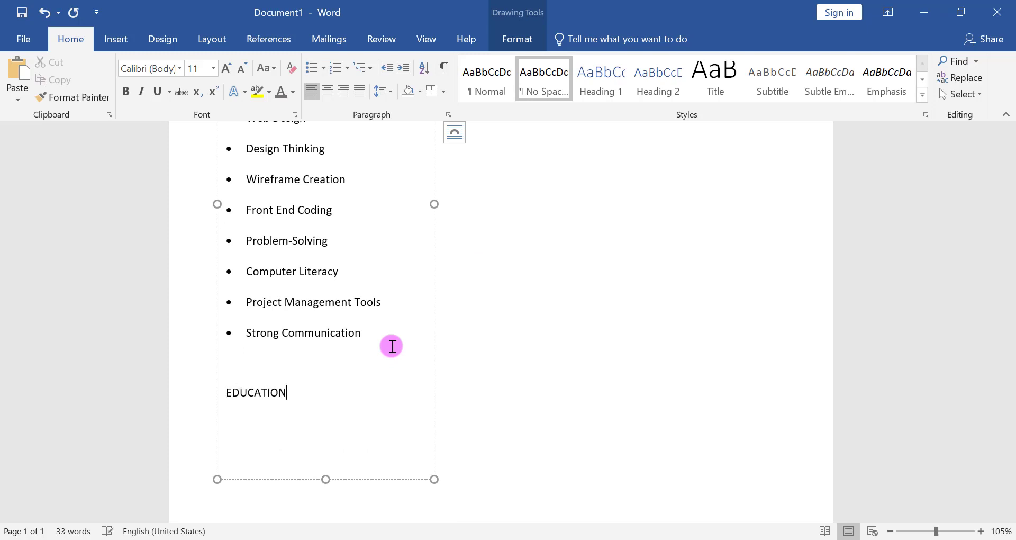
- Add the lines "Bachelor of Computer Science", "University Name here" and "2008-2012" below the EDUCATION heading
scroll(1012, 347, down, 2)
key(Return)
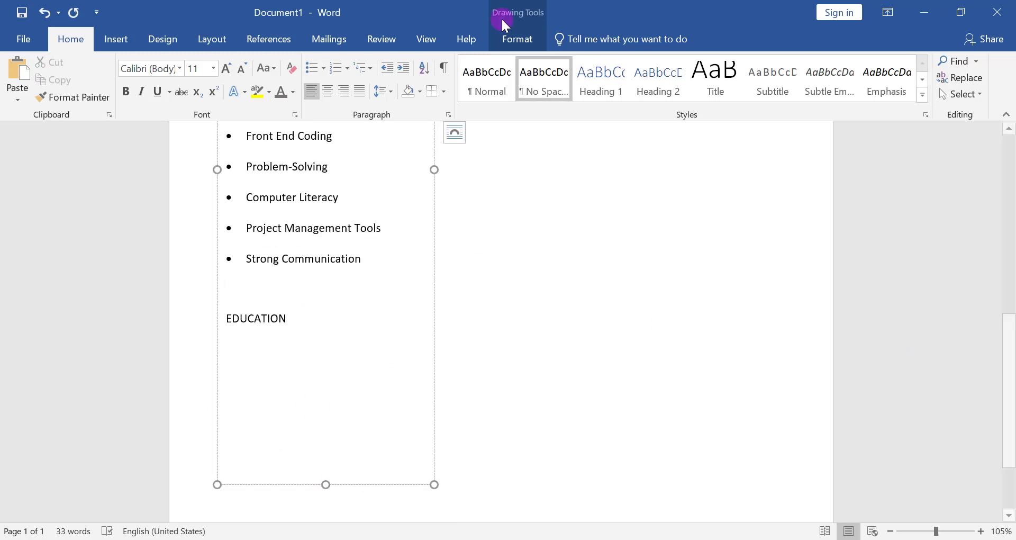
text(Bach)
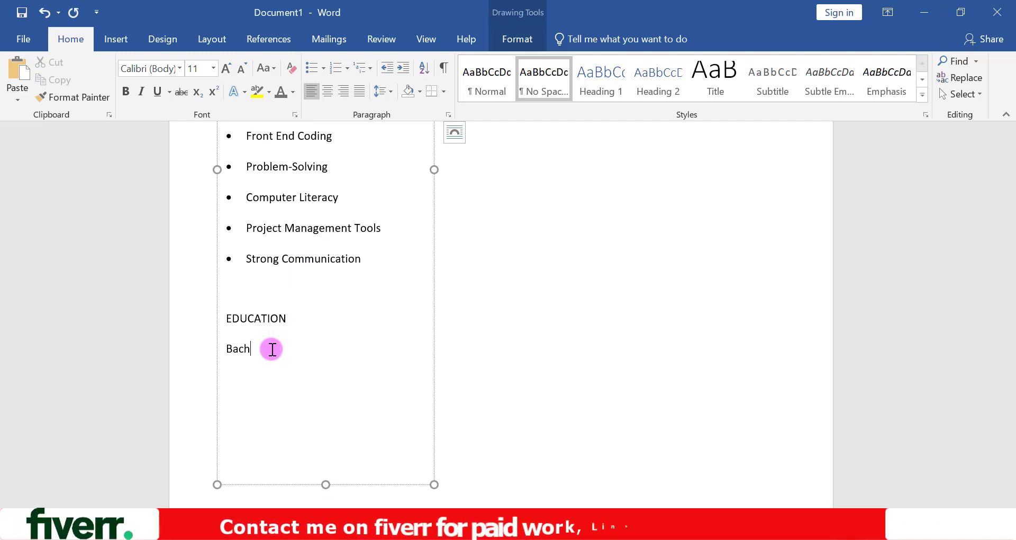
text(elor of Computer)
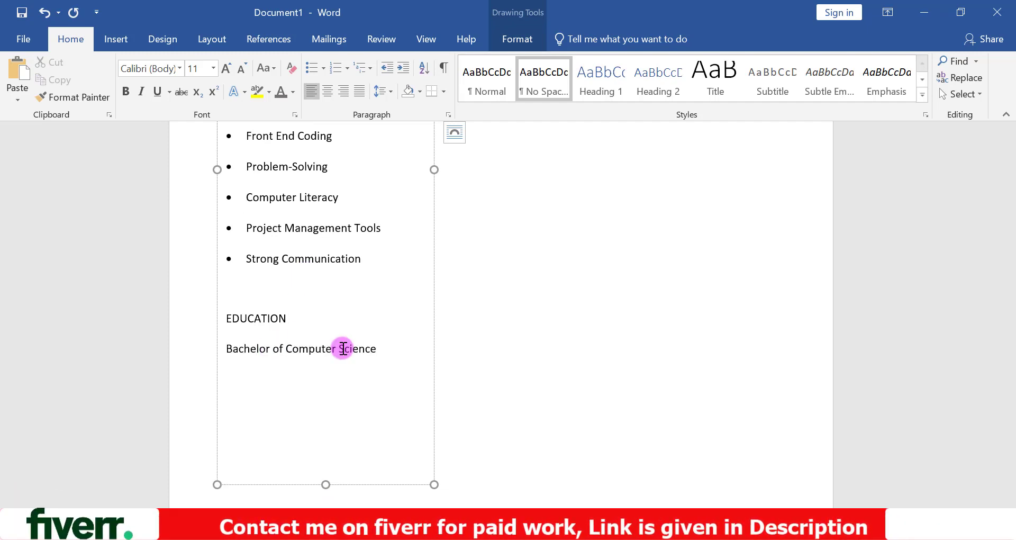
text( Science)
key(Return)
text(University Name here)
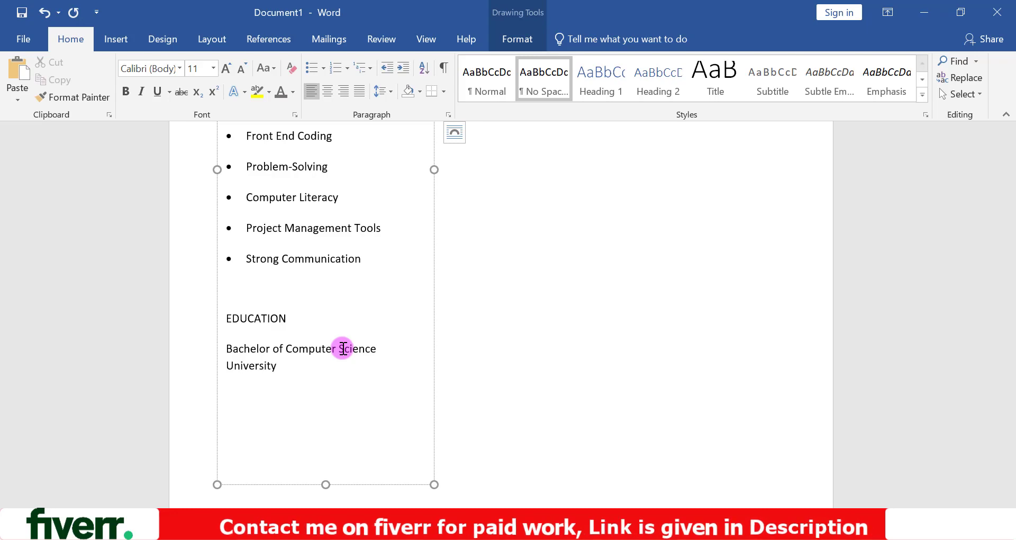
key(Return)
text(2008-2012)
- Recolour all text in the contact, skills and education text box with the darkest grey of the white theme colour
scroll(1012, 338, up, 8)
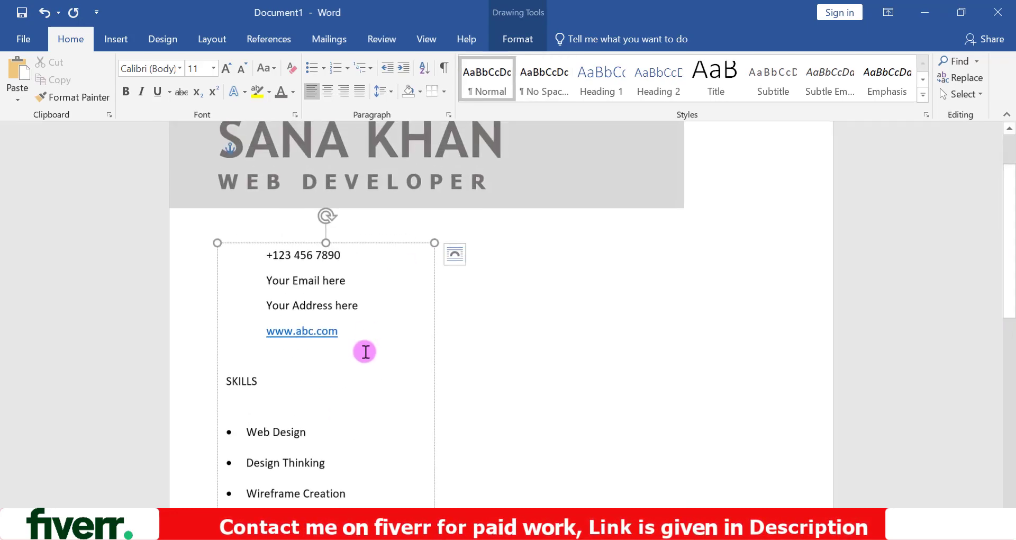
key(ctrl+a)
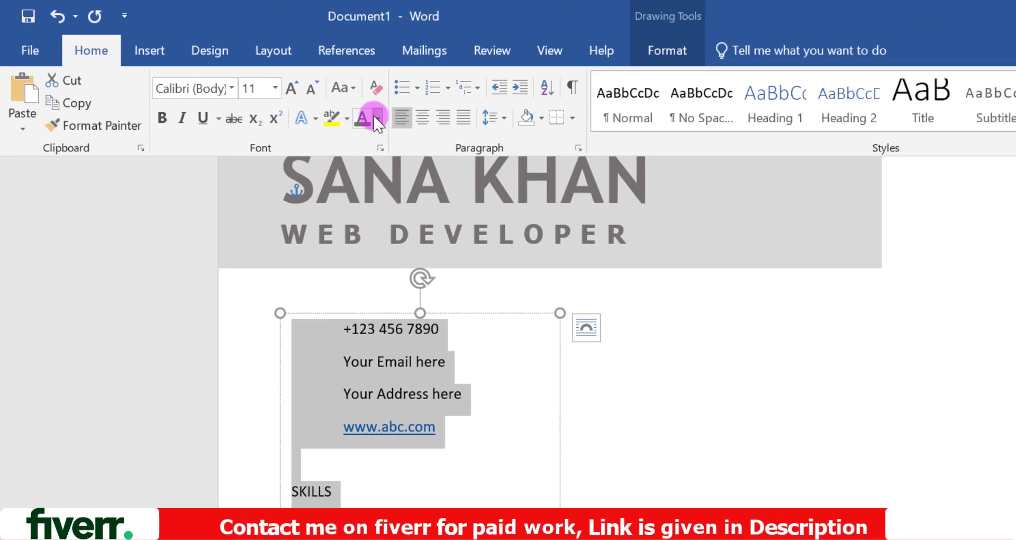
click(376, 119)
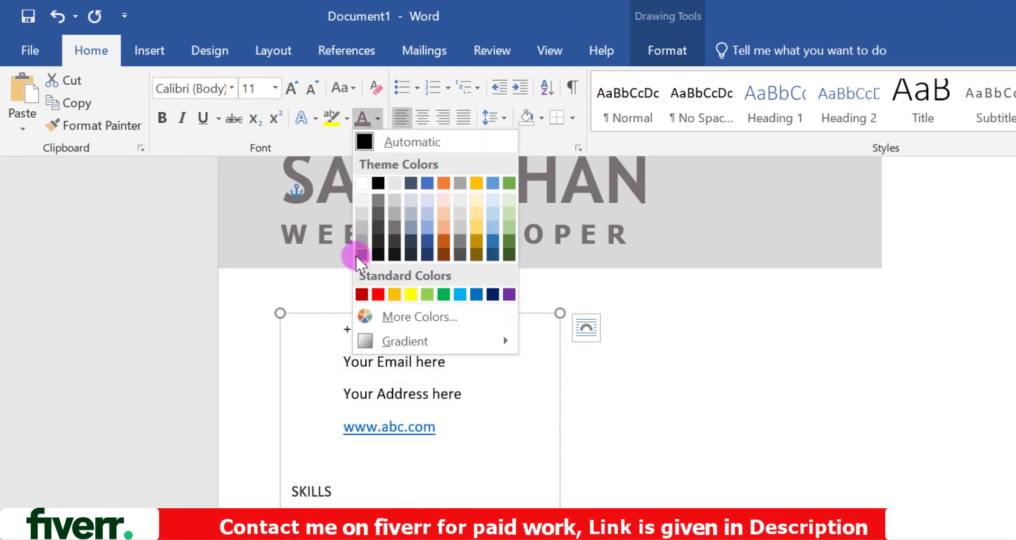
- Format the SKILLS heading in bold Tahoma at size 20
drag(392, 506, 284, 493)
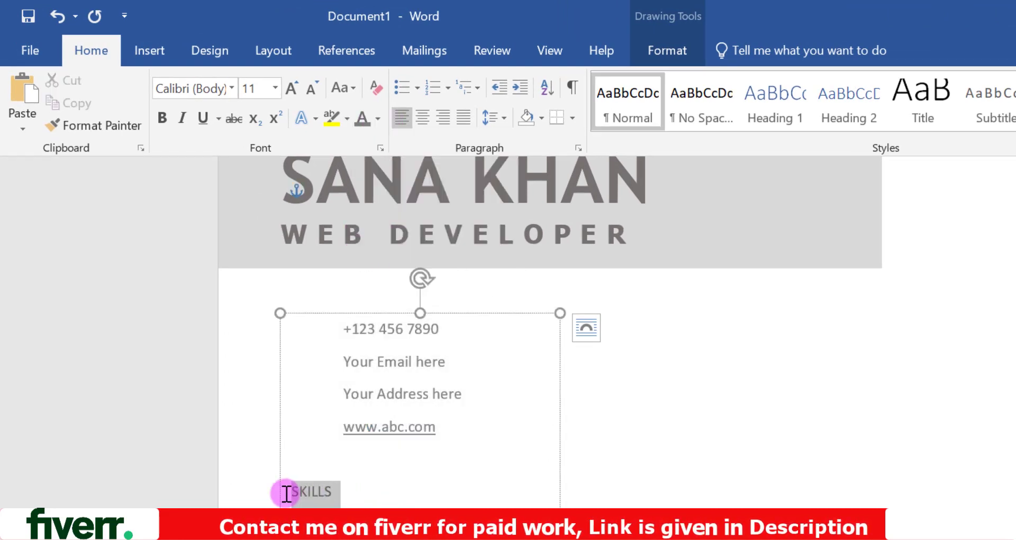
click(232, 88)
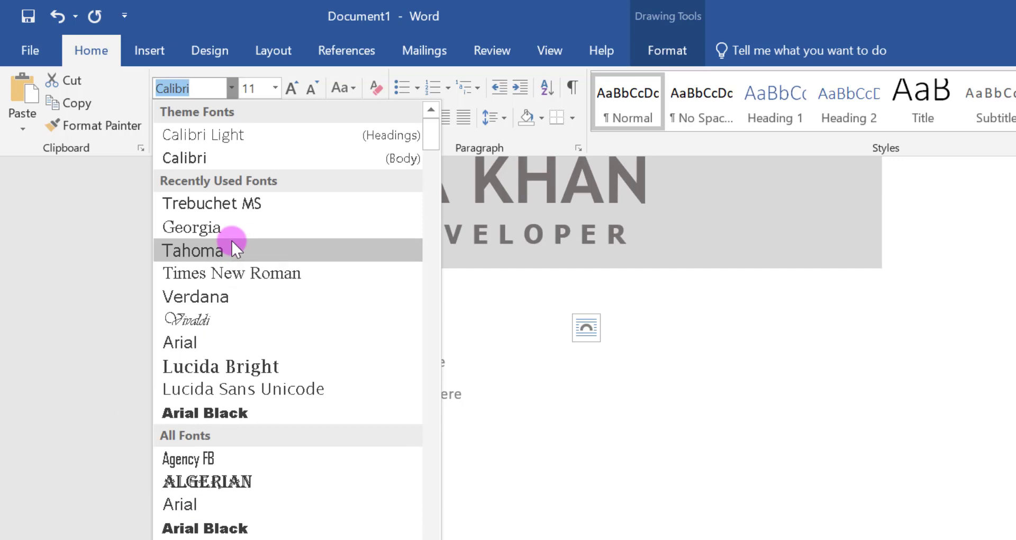
click(233, 248)
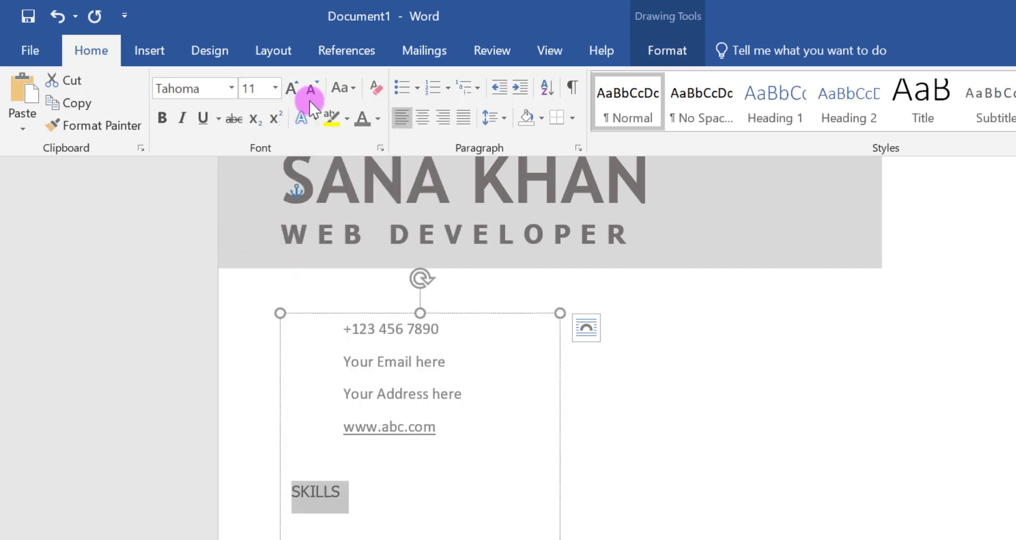
click(275, 88)
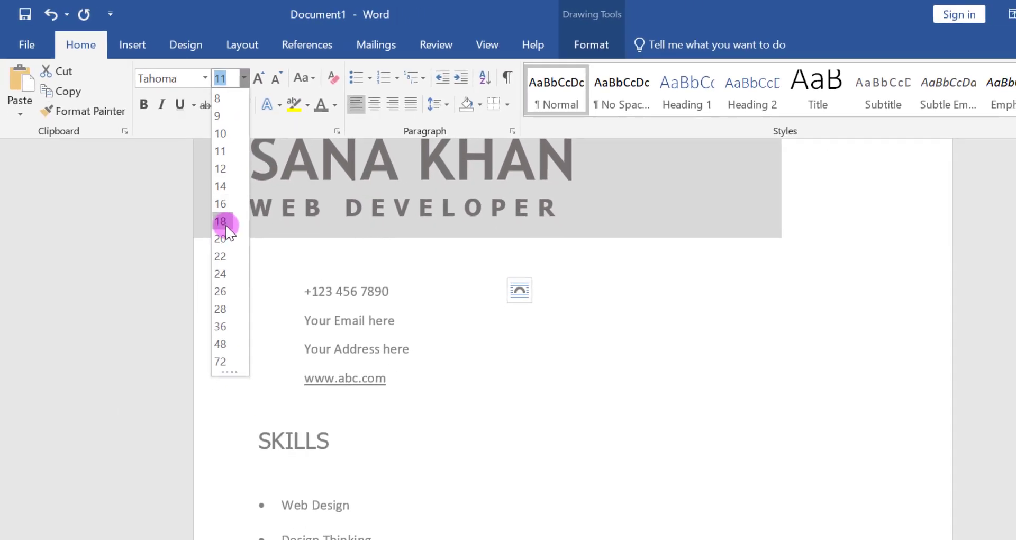
click(223, 238)
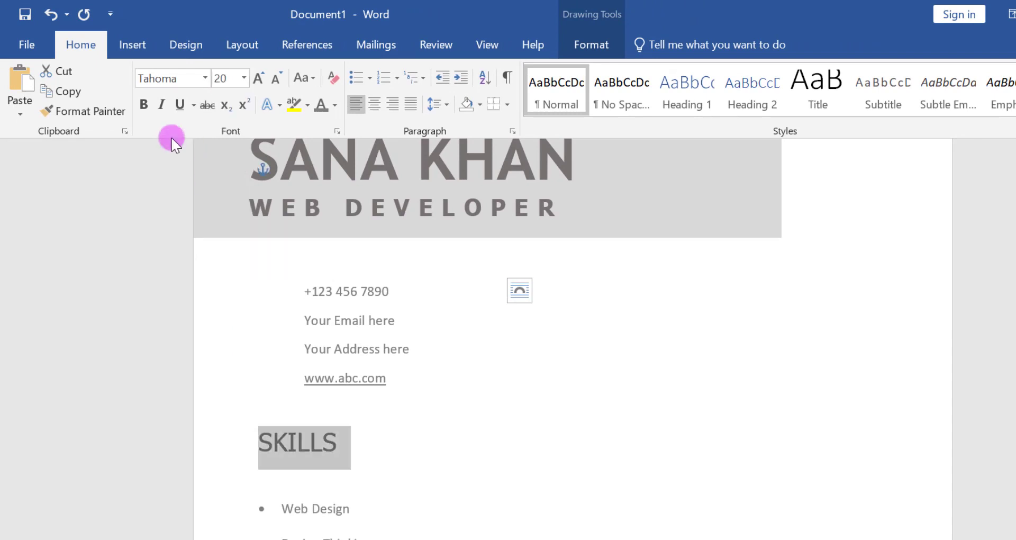
click(143, 105)
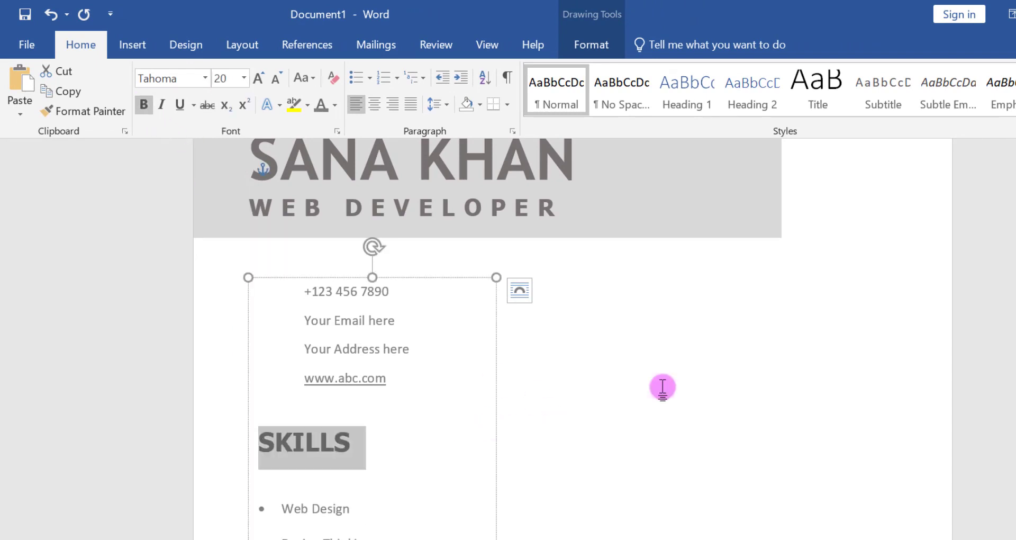
- Copy the SKILLS heading's formatting onto EDUCATION with Format Painter and insert a blank line above the degree line
click(74, 111)
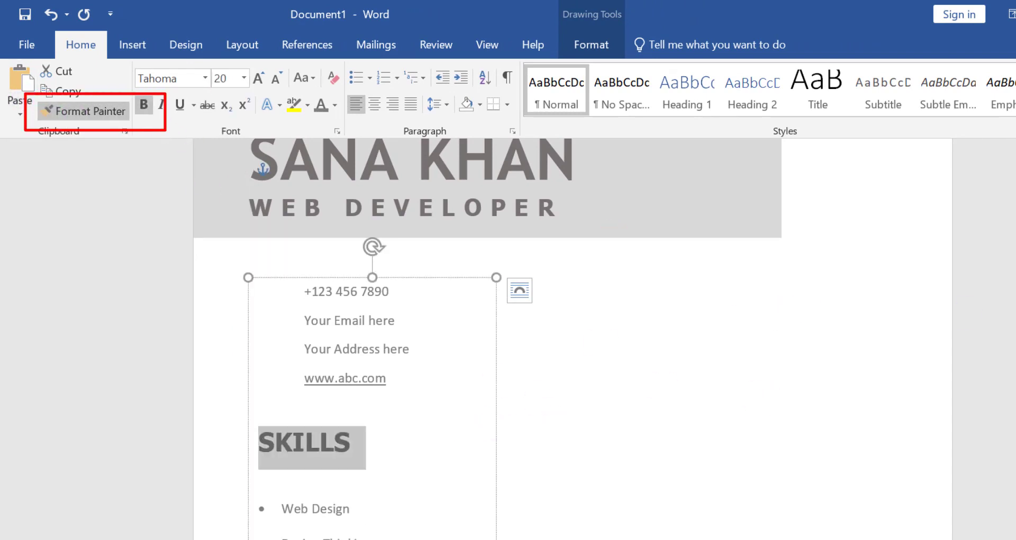
scroll(769, 480, down, 5)
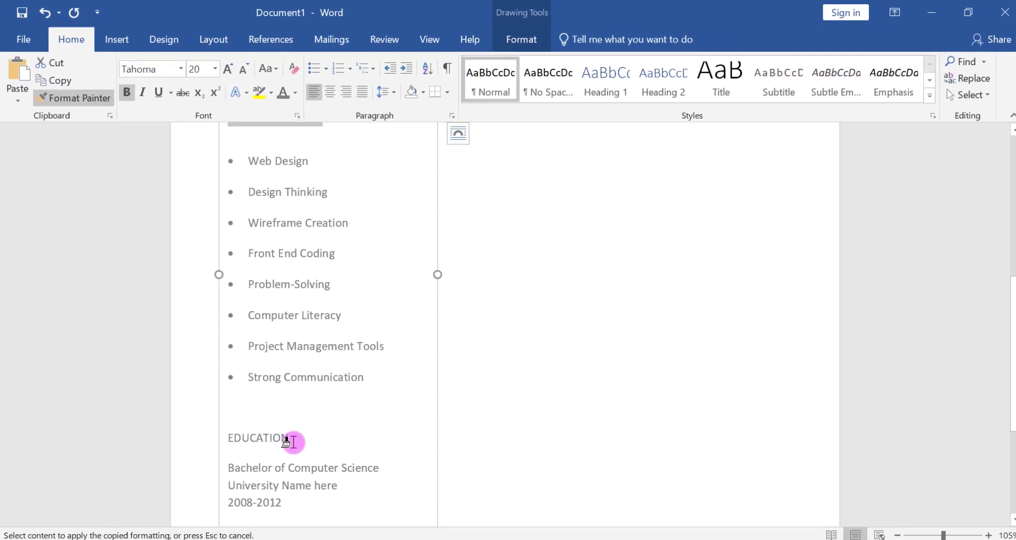
drag(293, 441, 226, 436)
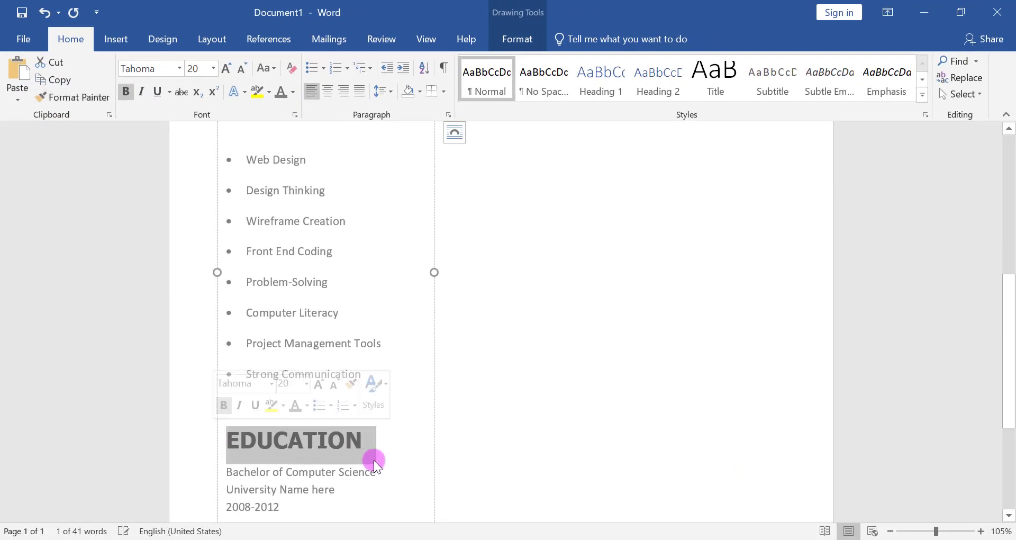
click(232, 471)
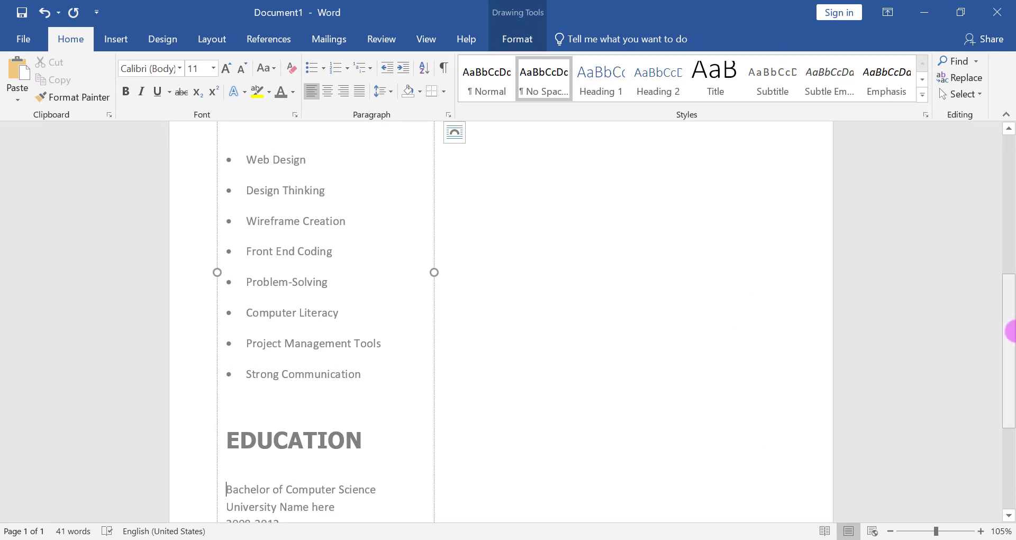
- Set the bulleted skills from Web Design to Strong Communication in Tahoma at size 10
mouse_move(1012, 333)
mouse_down()
mouse_move(1011, 413)
mouse_move(1011, 274)
mouse_move(1009, 341)
mouse_up()
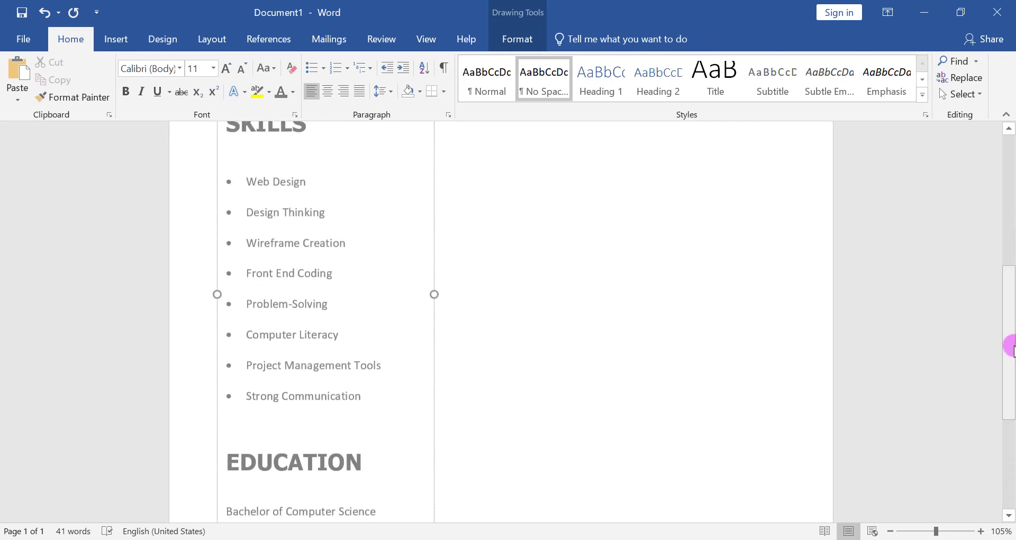
drag(246, 184, 361, 397)
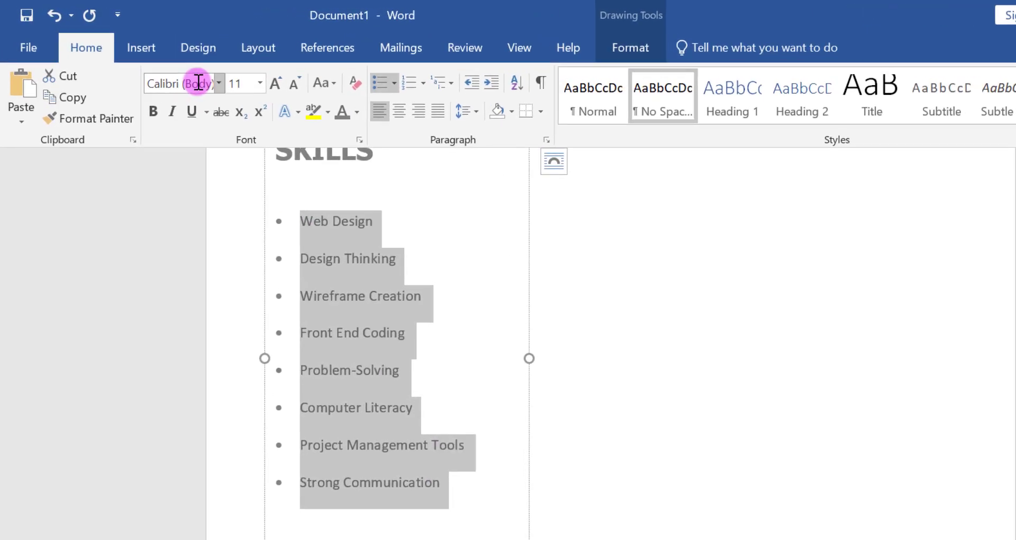
click(293, 83)
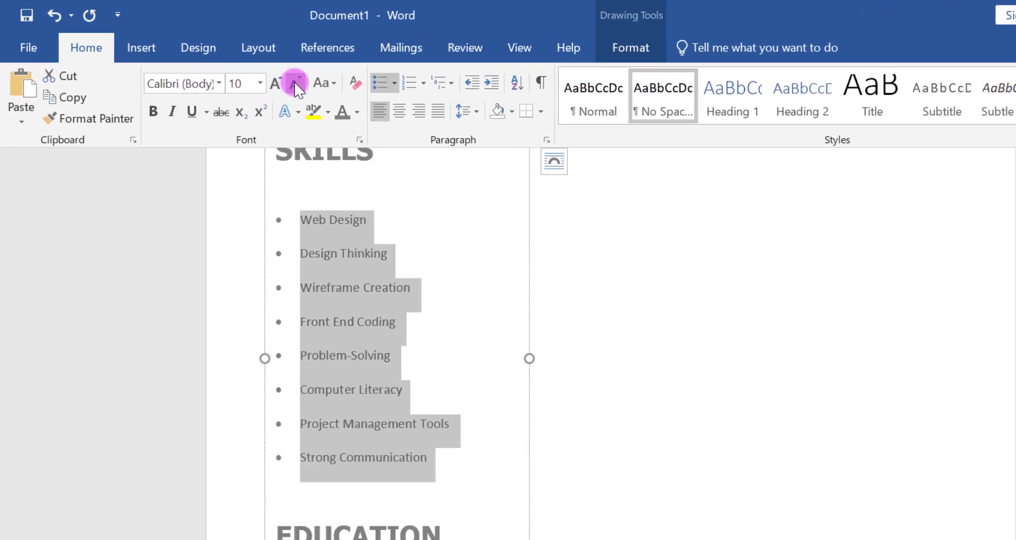
click(219, 83)
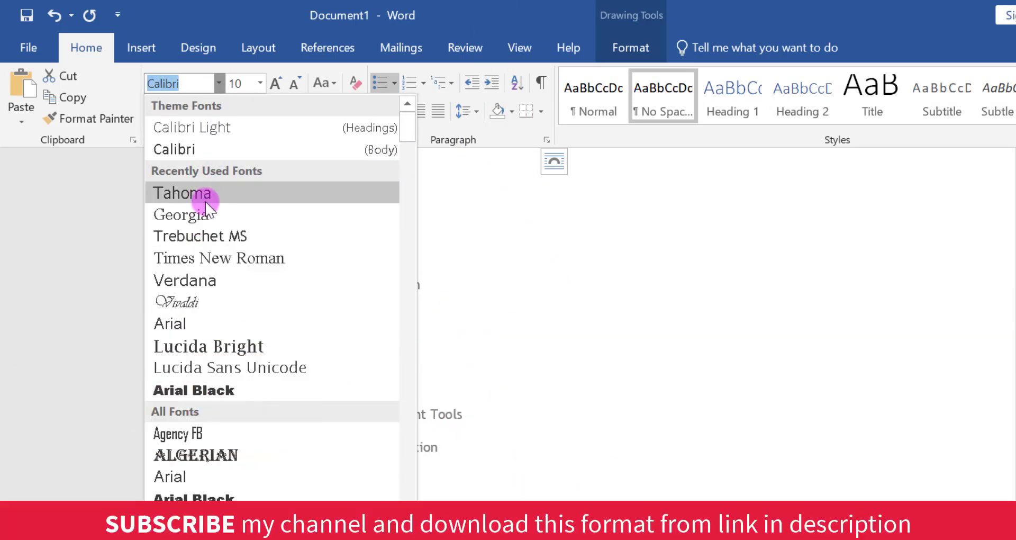
click(212, 194)
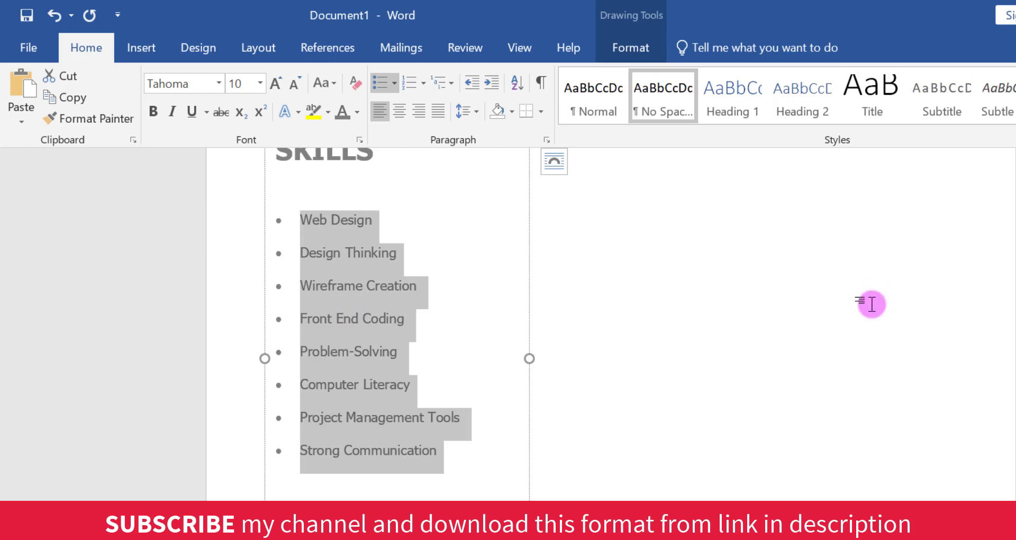
- Set the degree and university name lines under EDUCATION in Tahoma at size 10
scroll(392, 392, down, 3)
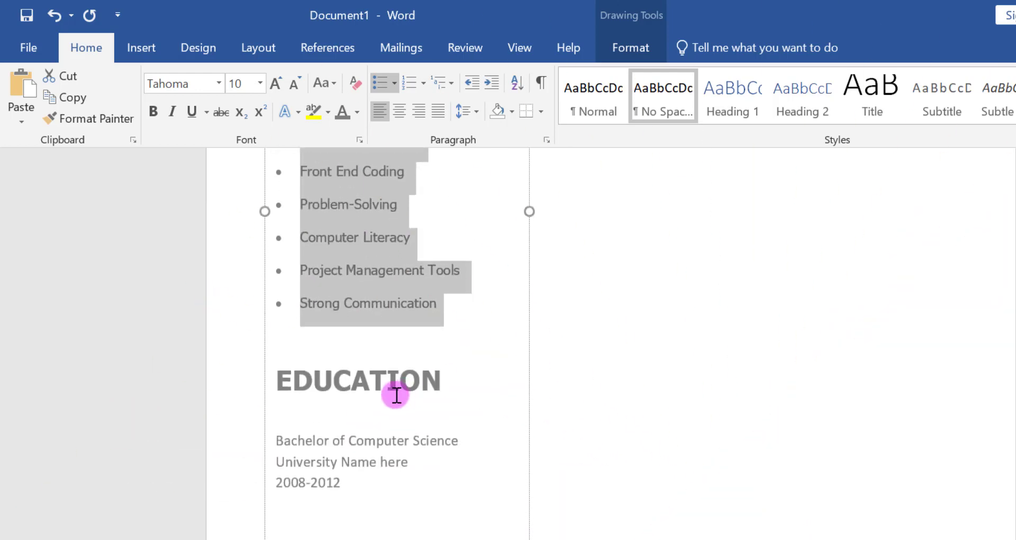
click(463, 435)
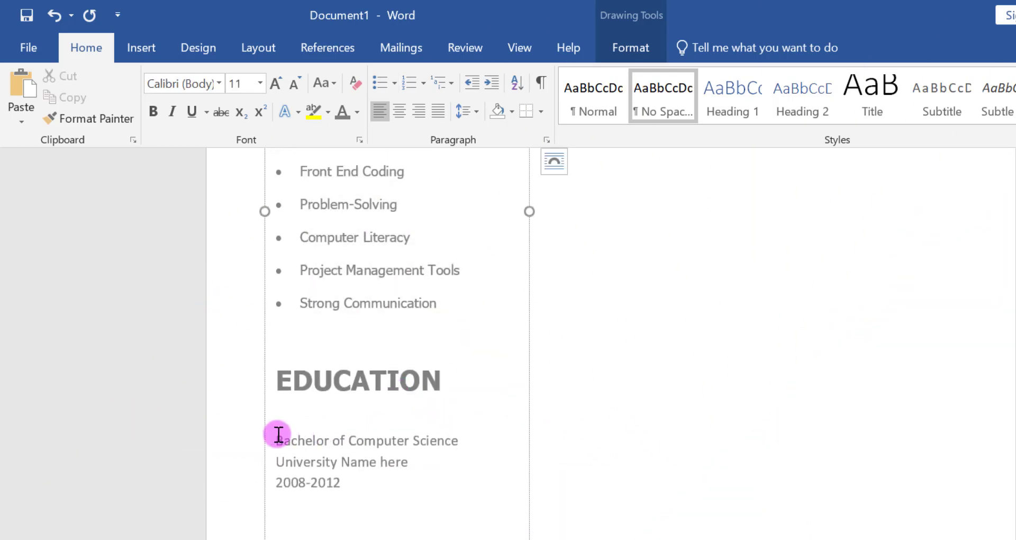
drag(275, 440, 418, 458)
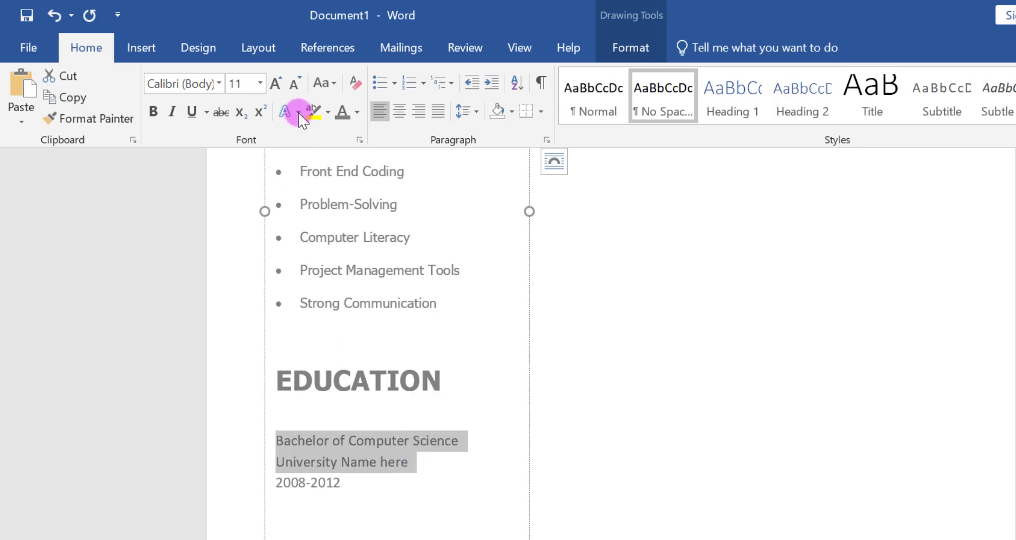
click(295, 85)
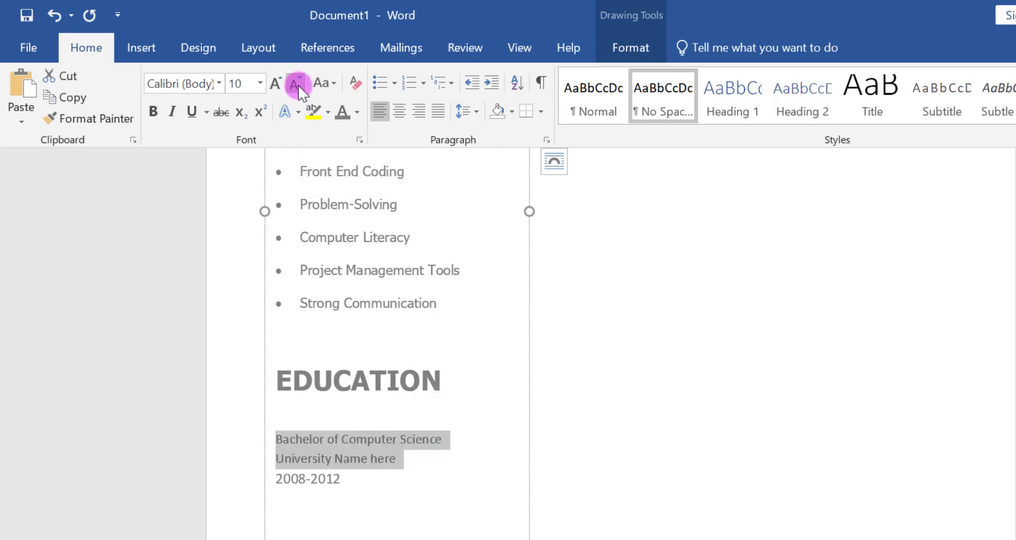
click(219, 83)
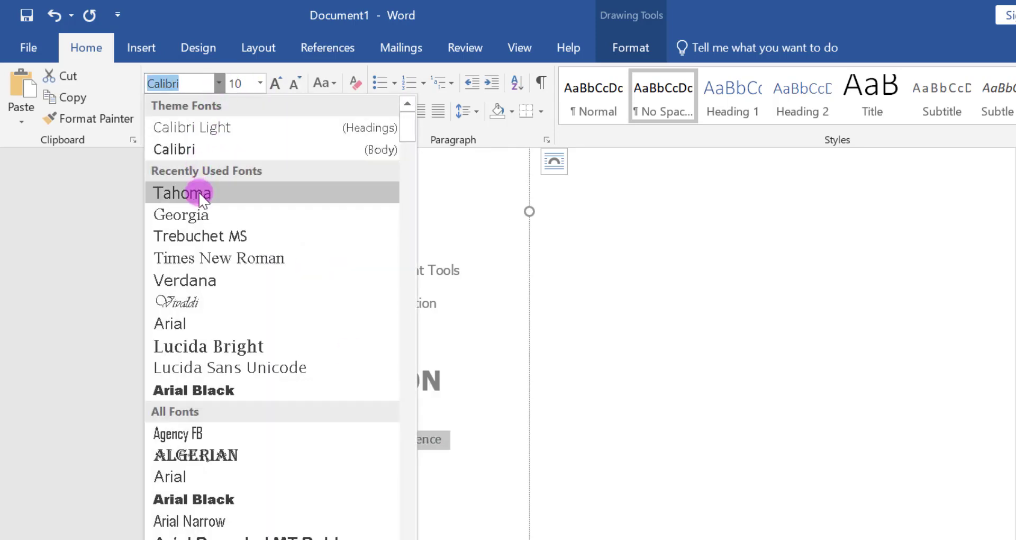
click(177, 192)
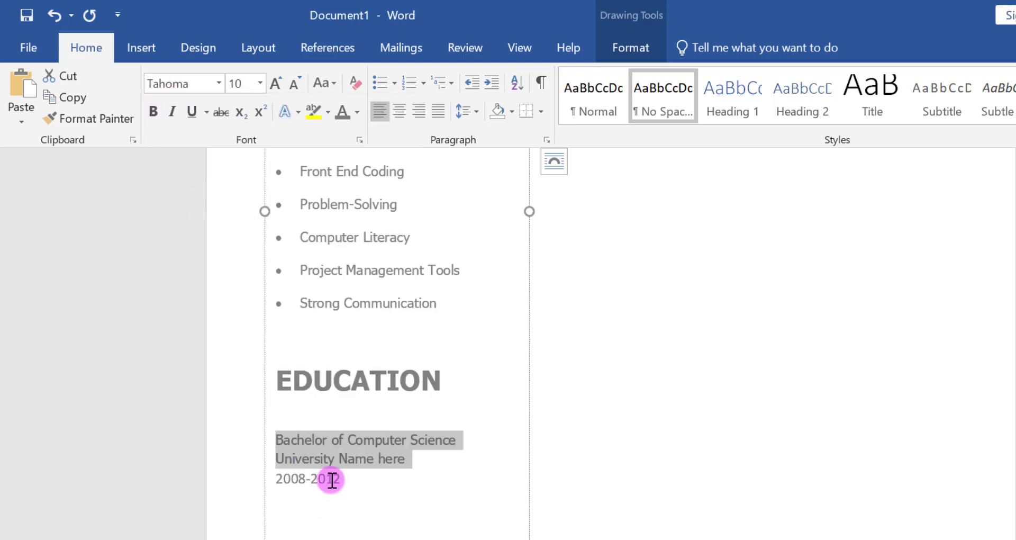
- Set the 2008-2012 line under EDUCATION in Tahoma at size 9
drag(332, 480, 274, 477)
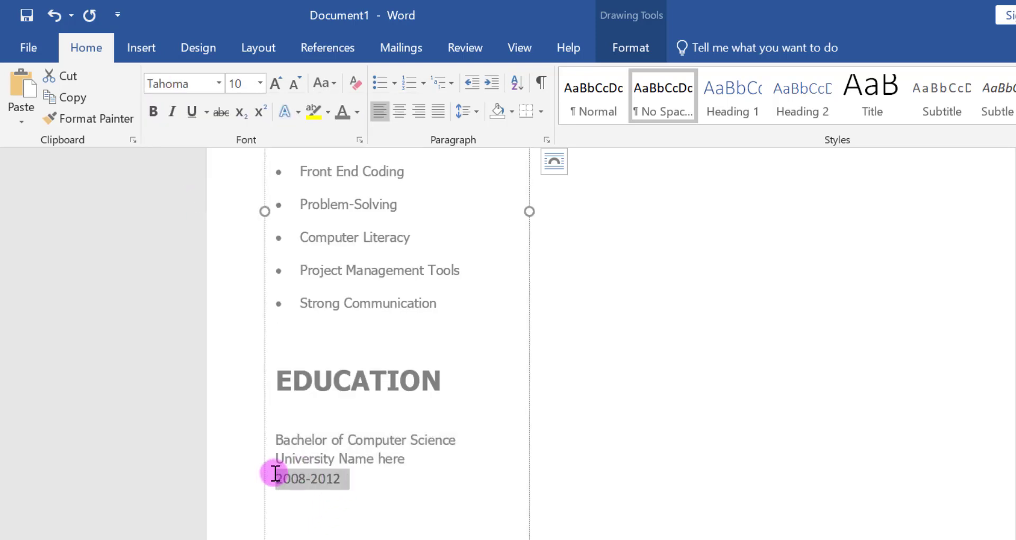
click(294, 85)
click(293, 85)
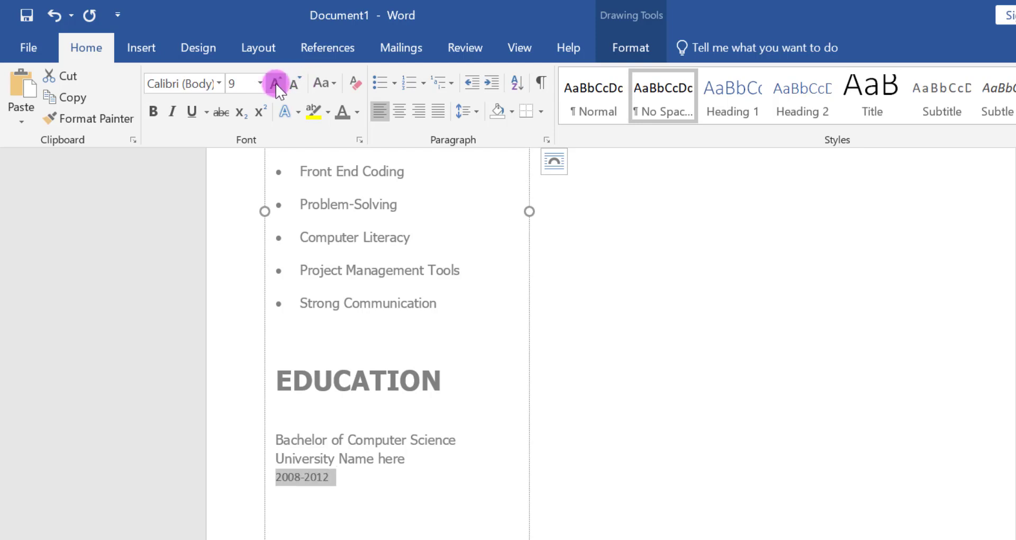
click(219, 83)
click(199, 190)
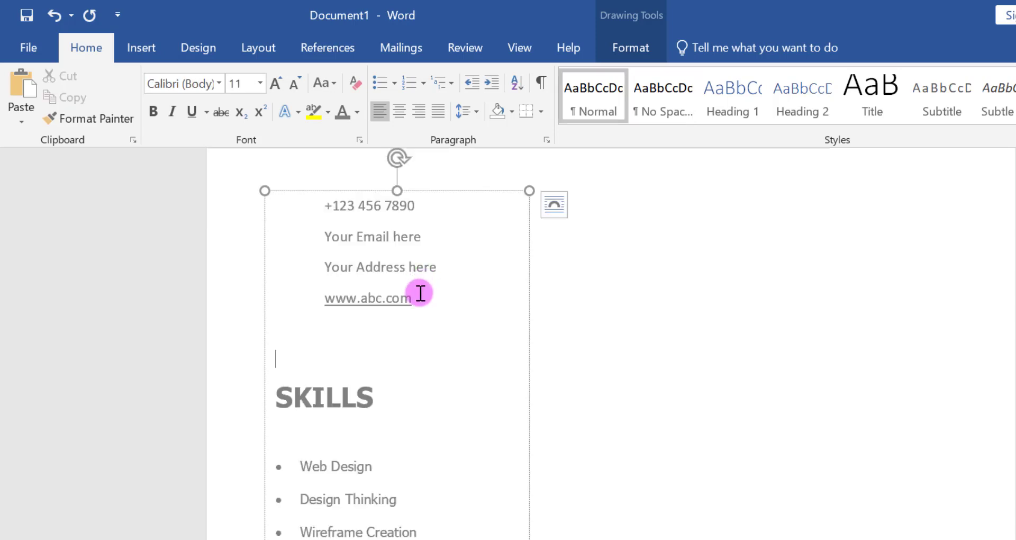
- Set the line spacing of the four contact detail lines above SKILLS to 1.5
drag(420, 293, 325, 204)
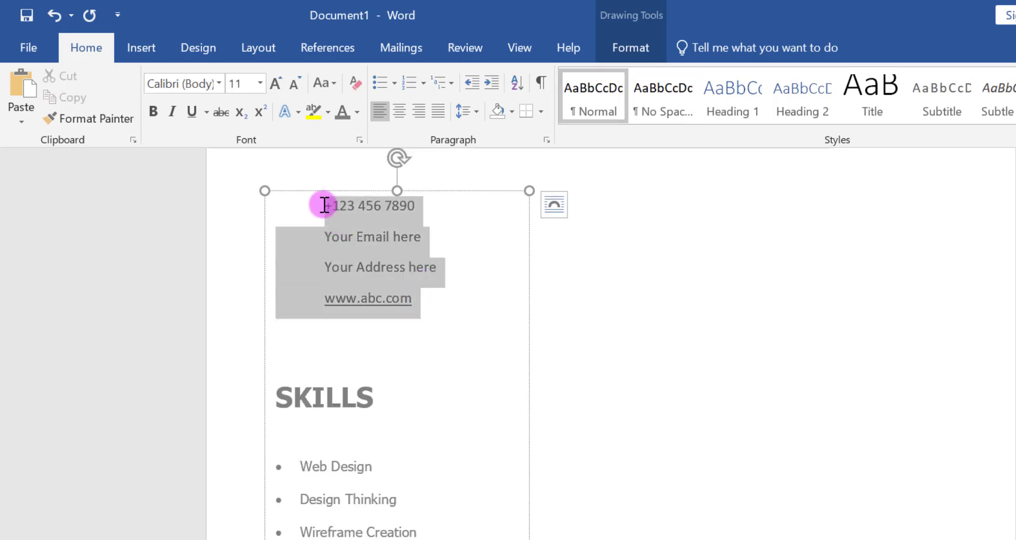
click(475, 115)
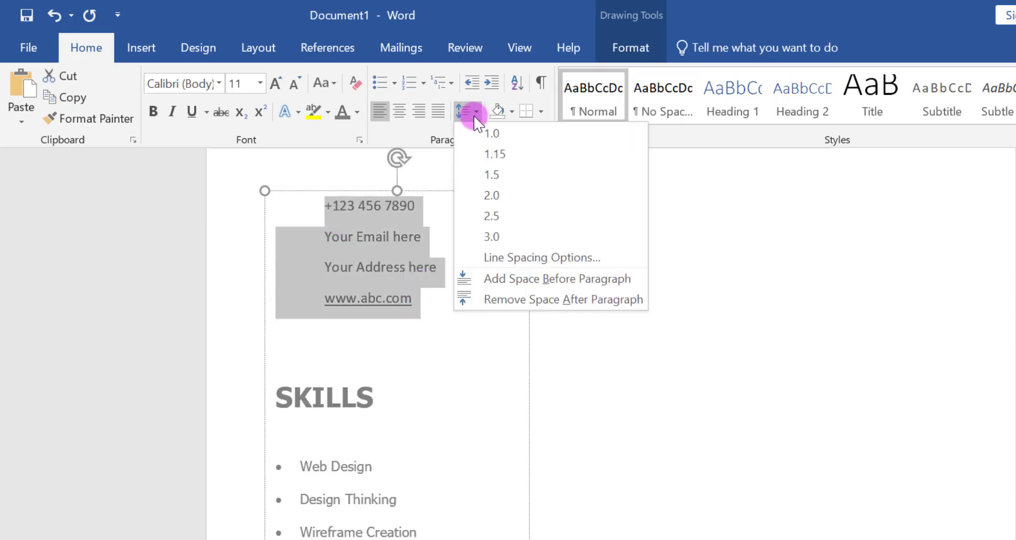
click(494, 173)
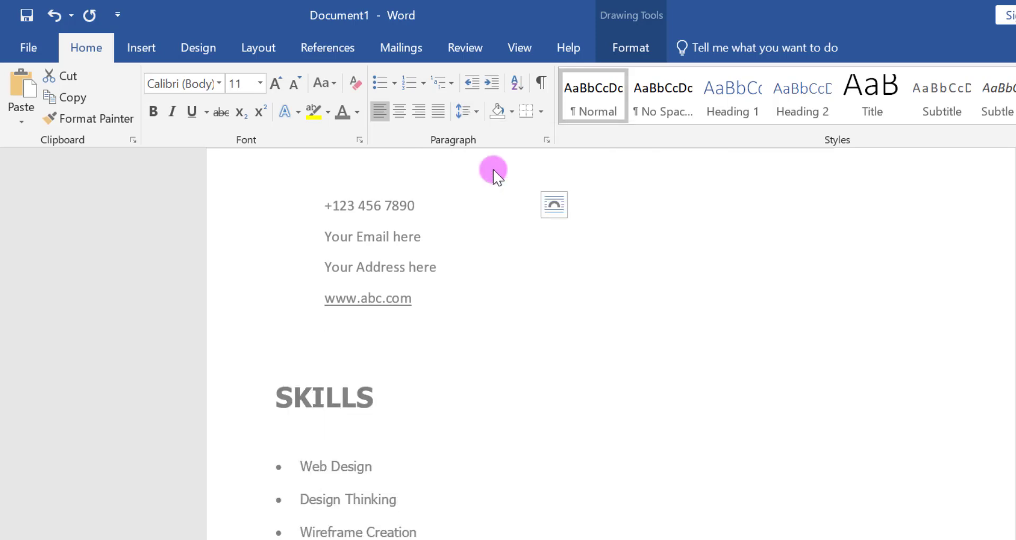
click(402, 319)
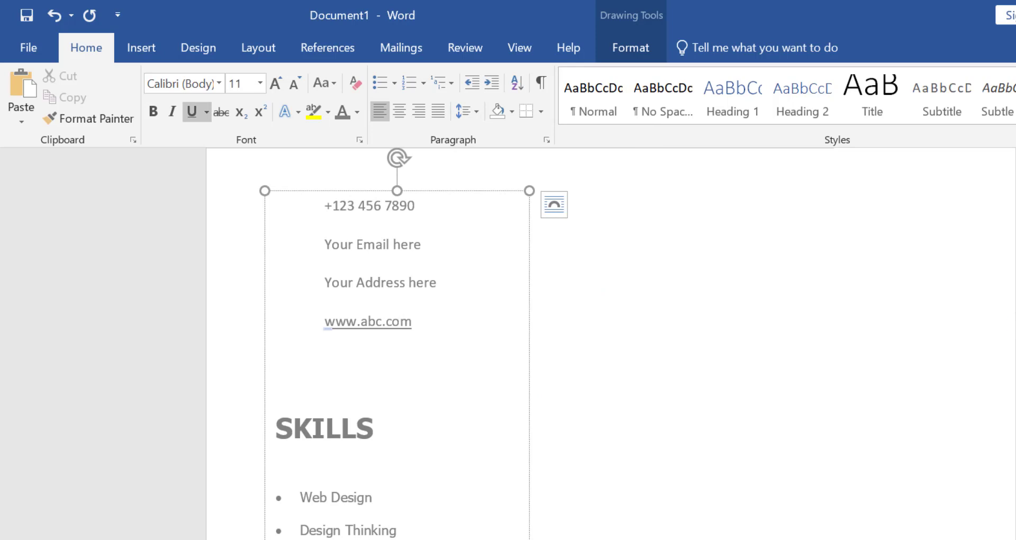
- Copy the three-line Bachelor of Computer Science entry under EDUCATION and paste the copy below the original, separated by a blank line
scroll(402, 319, down, 8)
drag(397, 462, 323, 463)
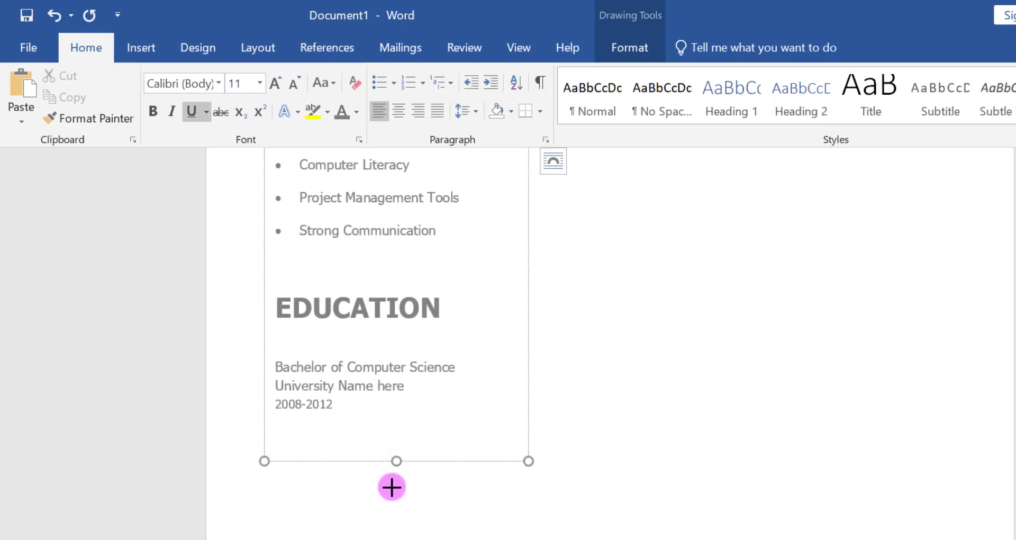
drag(335, 415, 290, 377)
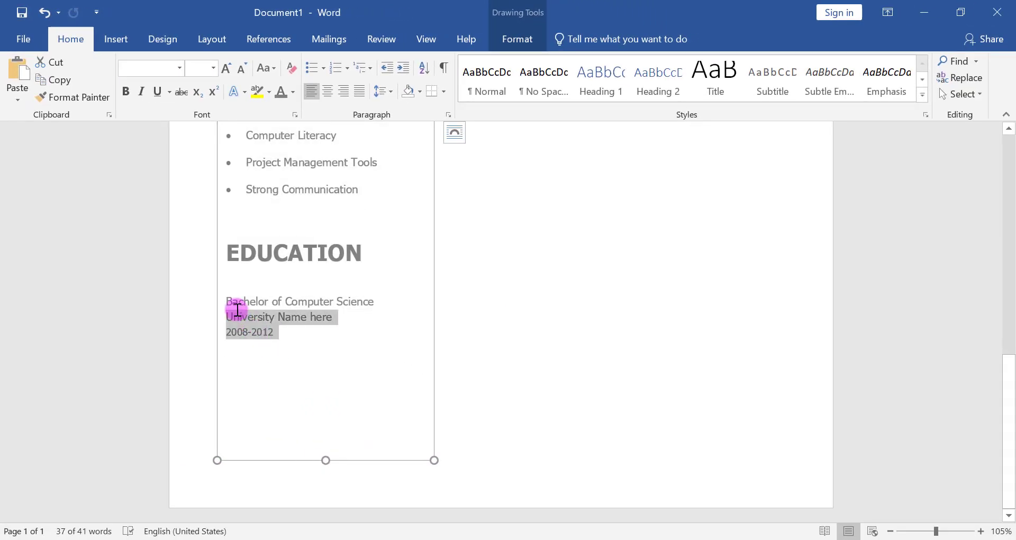
drag(237, 310, 230, 302)
click(229, 302)
right_click(231, 306)
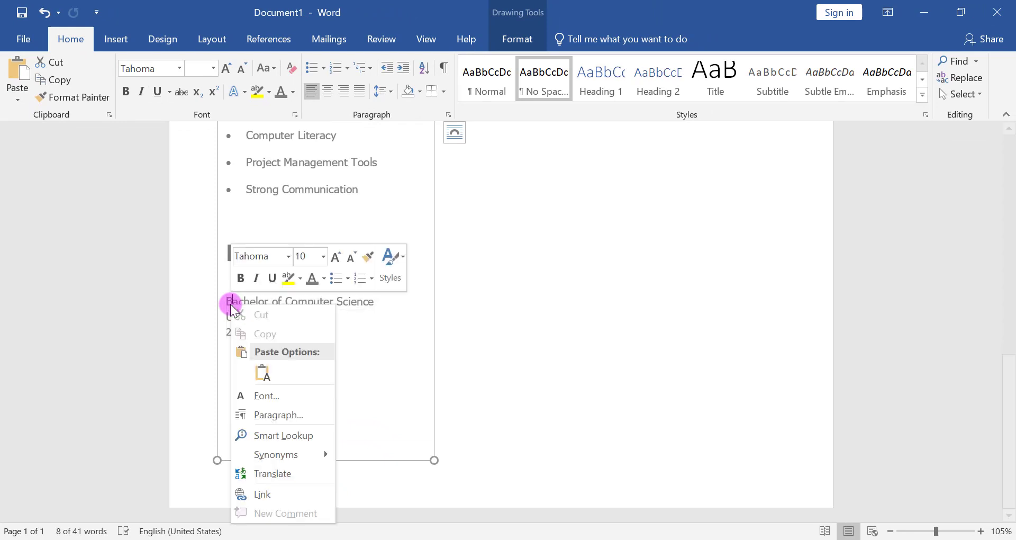
click(222, 299)
drag(227, 298, 270, 331)
right_click(275, 336)
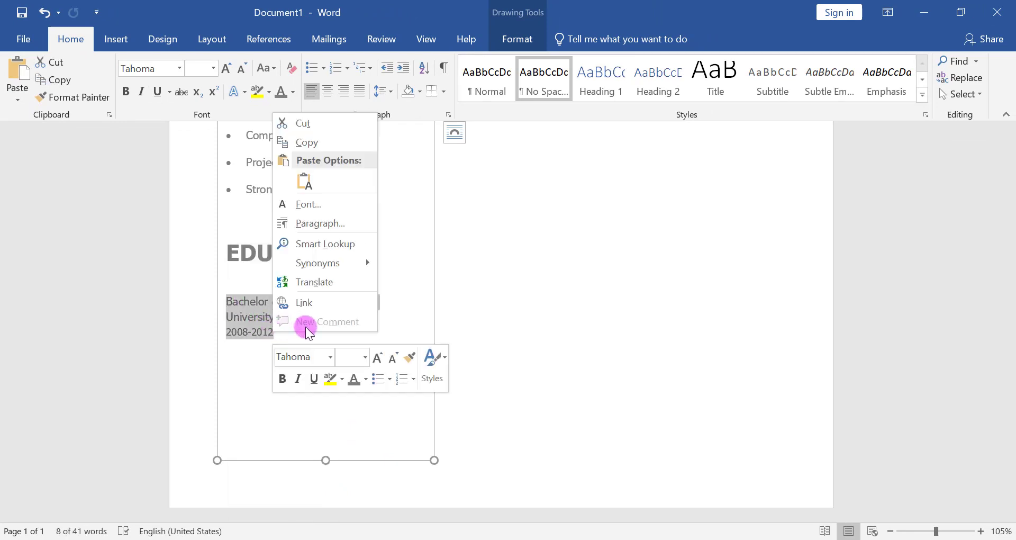
click(316, 146)
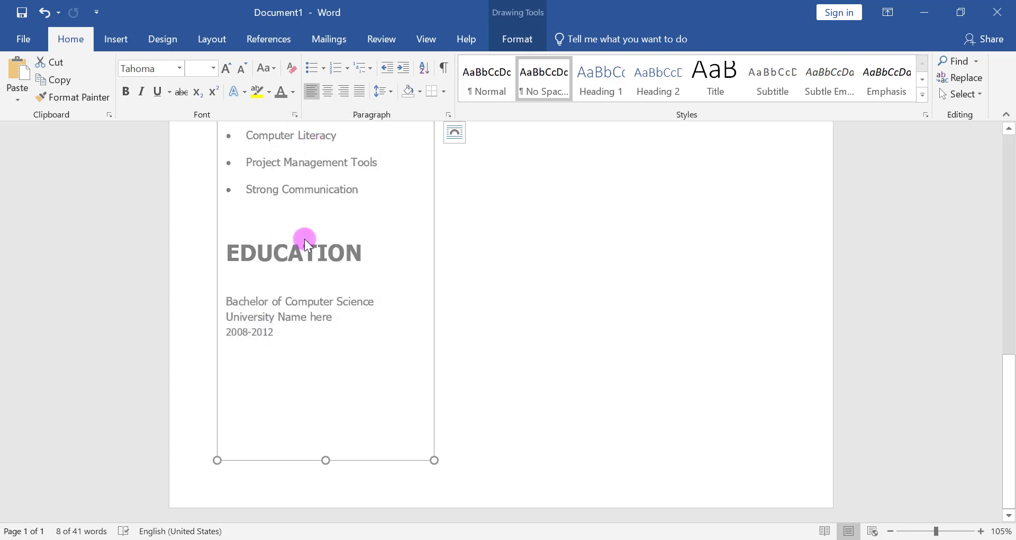
click(292, 336)
key(Return)
key(ctrl+v)
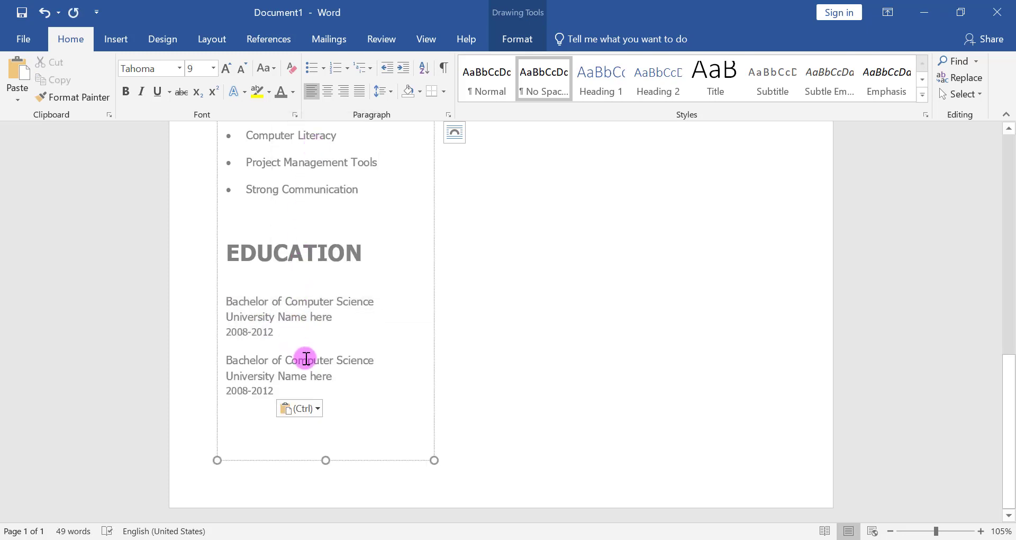
- Change the degree in the second education entry to Master of Computer Science
click(269, 362)
key(BackSpace)
key(BackSpace)
key(BackSpace)
key(BackSpace)
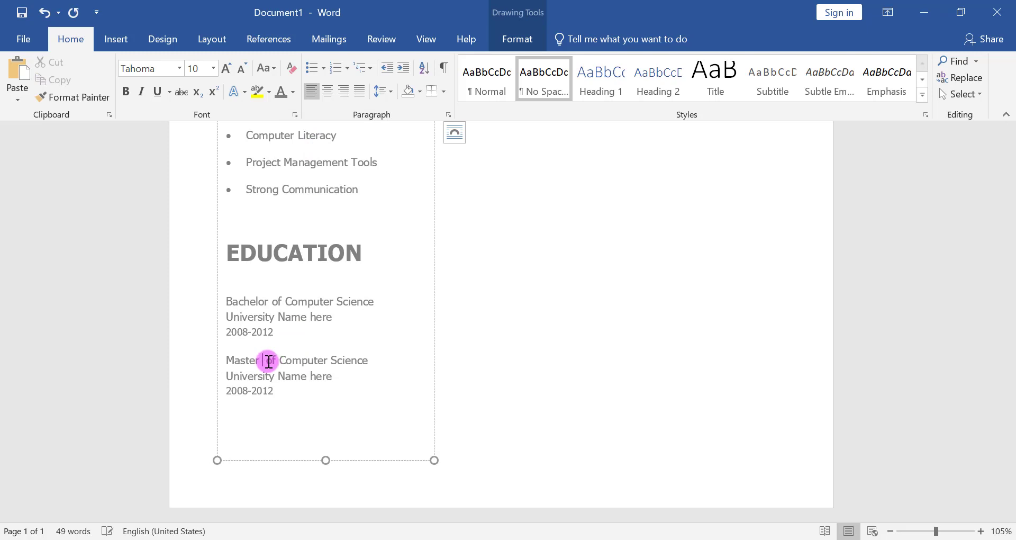
- Expand the character spacing of the Bachelor of Computer Science line by 1.5 pt
drag(379, 299, 251, 302)
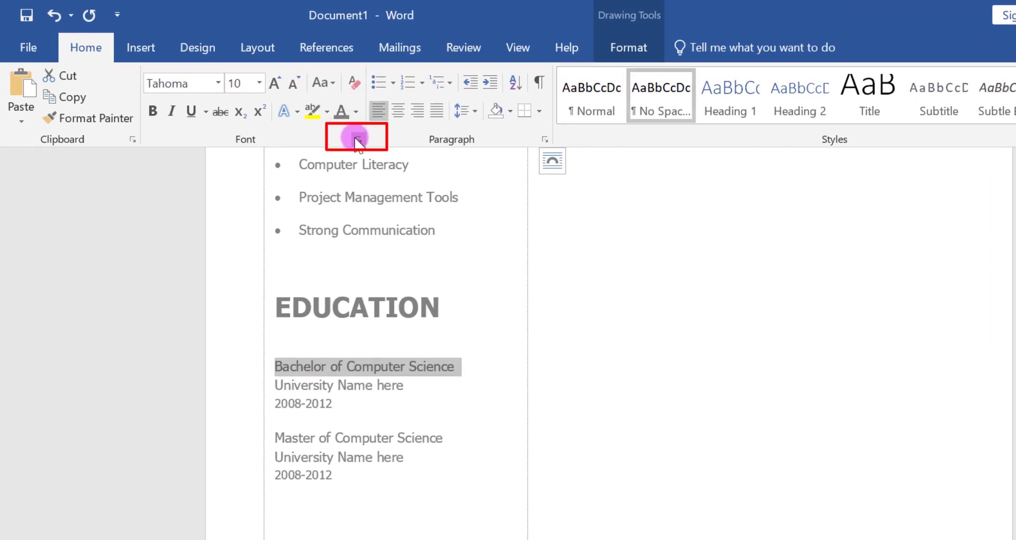
click(358, 140)
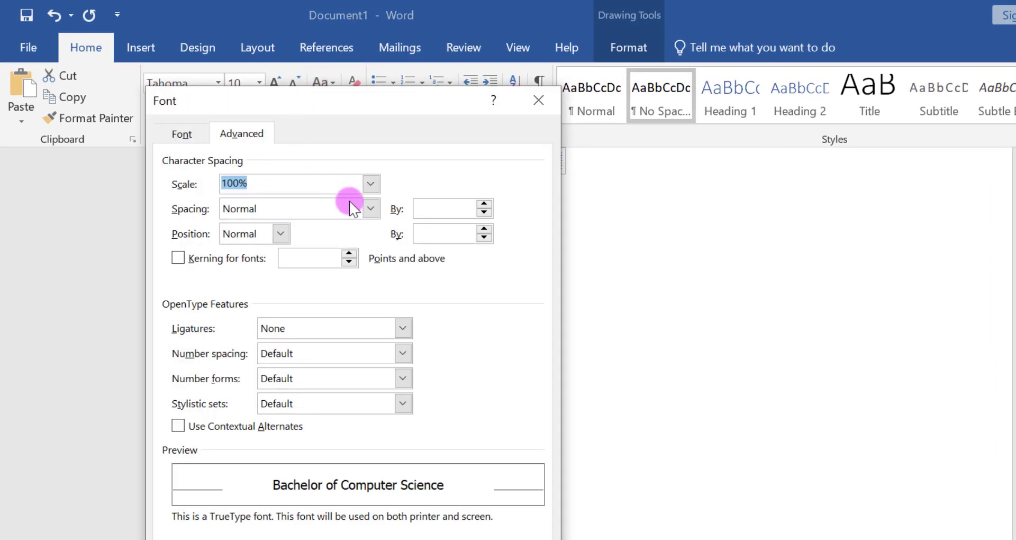
click(372, 209)
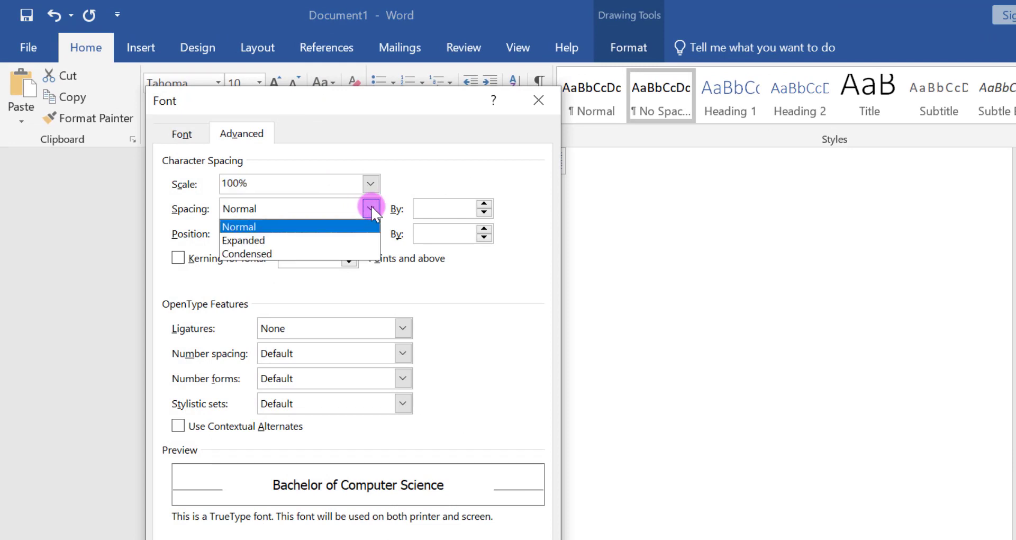
click(352, 241)
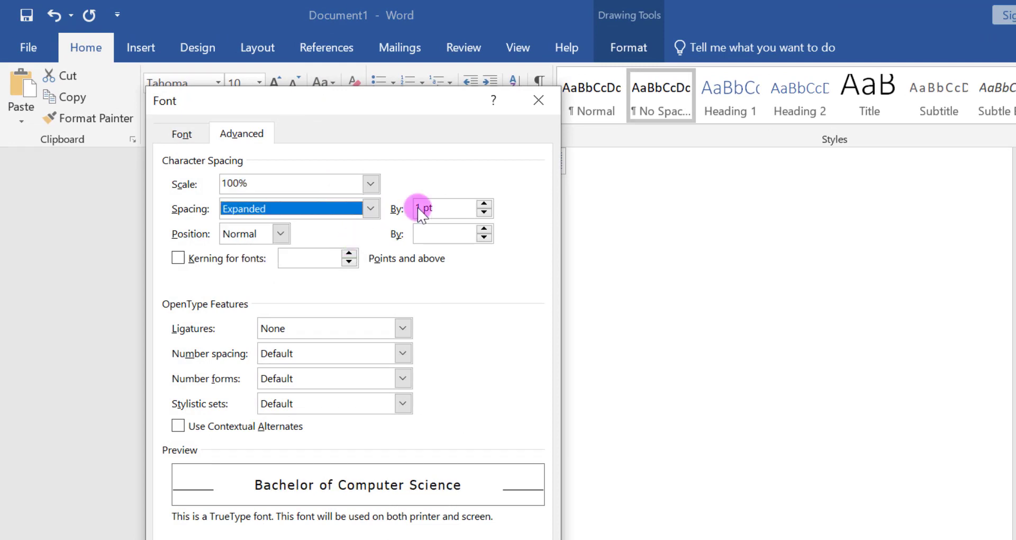
click(483, 205)
click(484, 205)
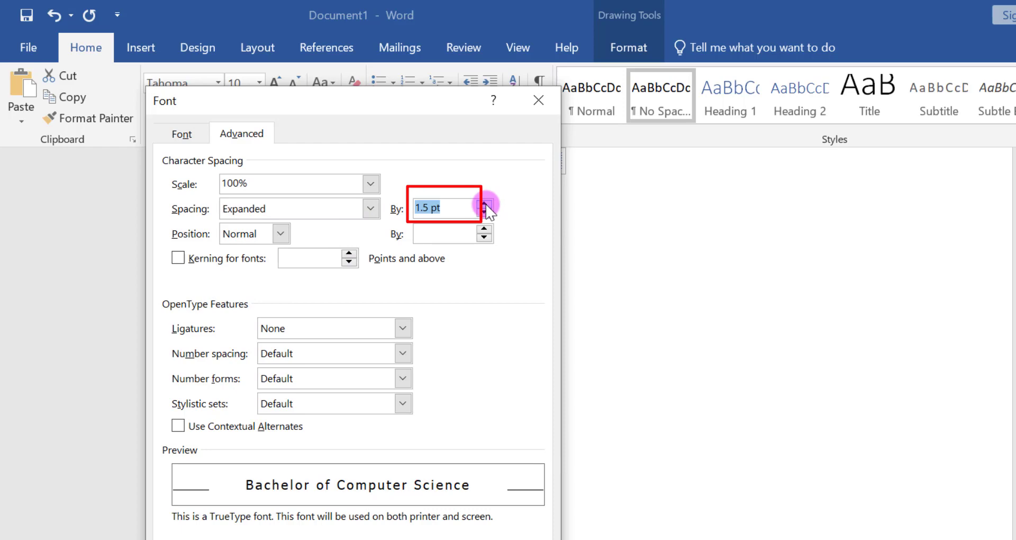
click(355, 495)
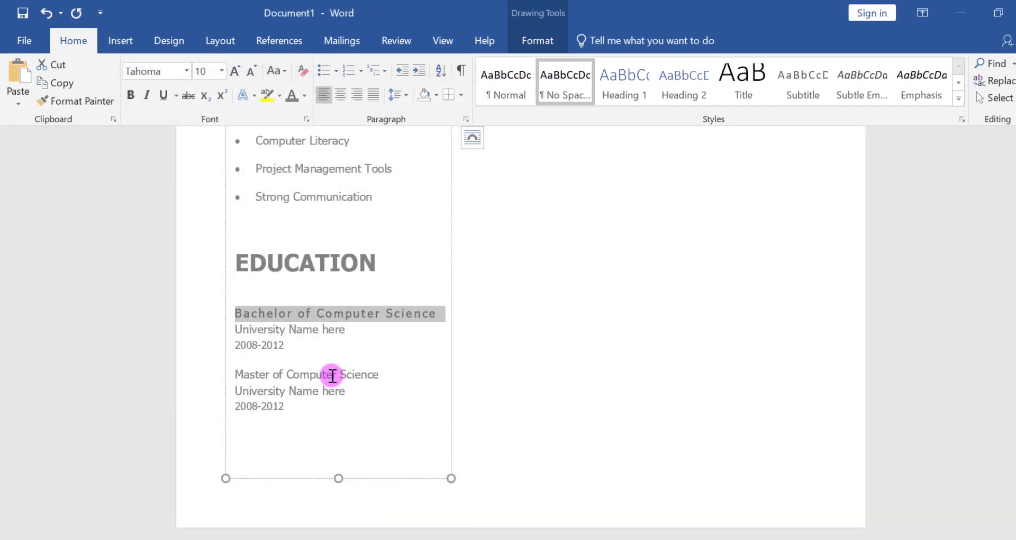
- Make the Bachelor of Computer Science line bold and copy its formatting to the Master of Computer Science line
click(132, 96)
click(97, 102)
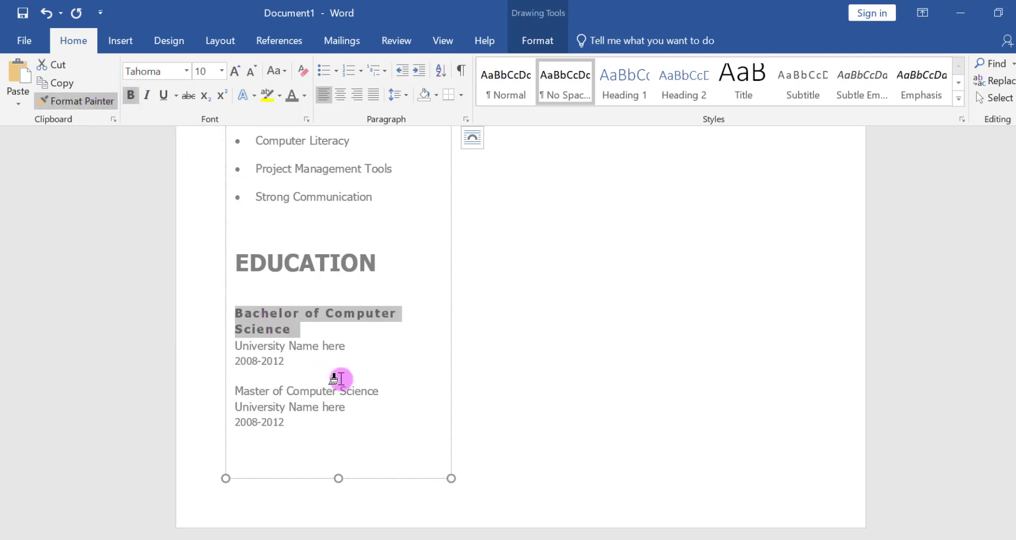
drag(378, 390, 238, 391)
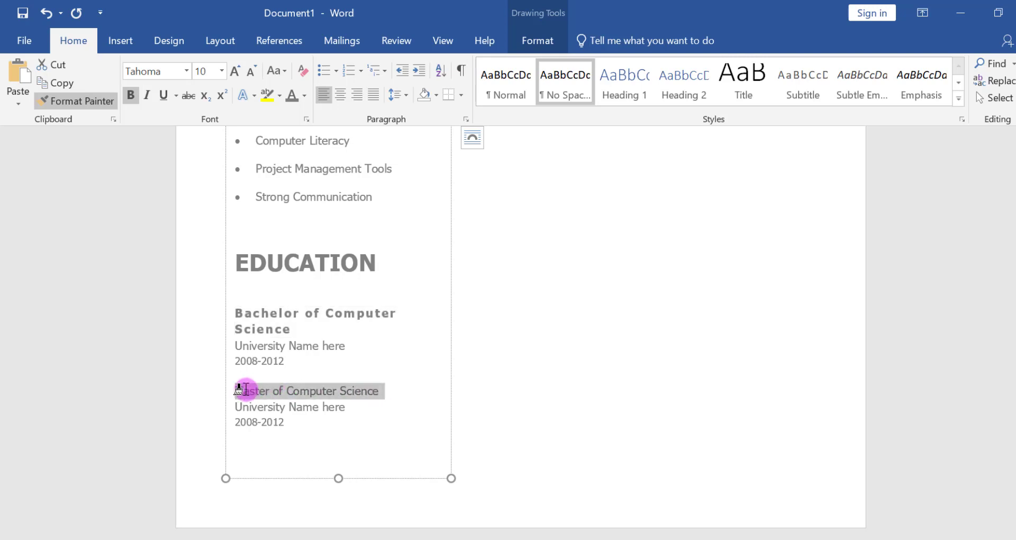
click(369, 392)
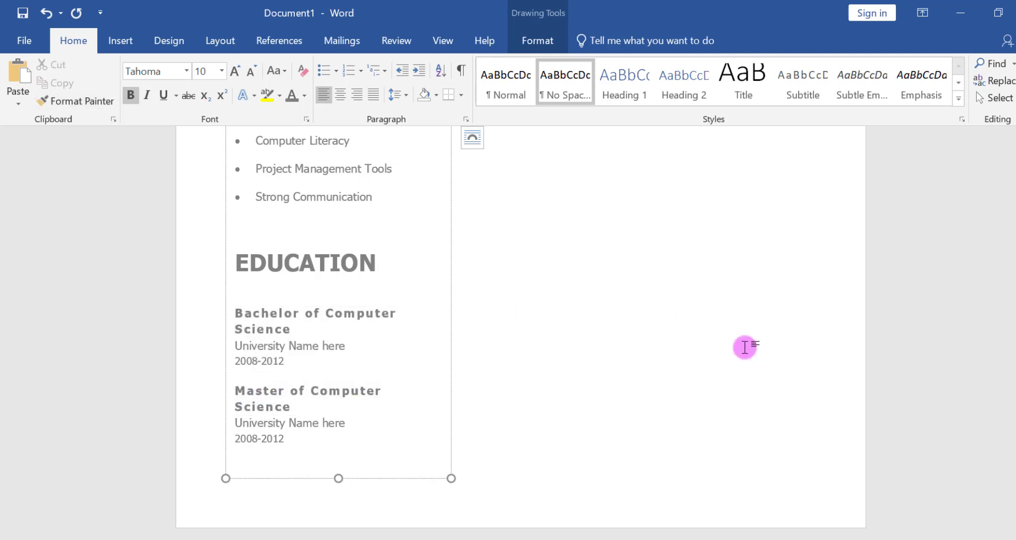
- Duplicate the text box holding contact details, skills and education, and place the copy beside the original under the header banner
key(ctrl+Home)
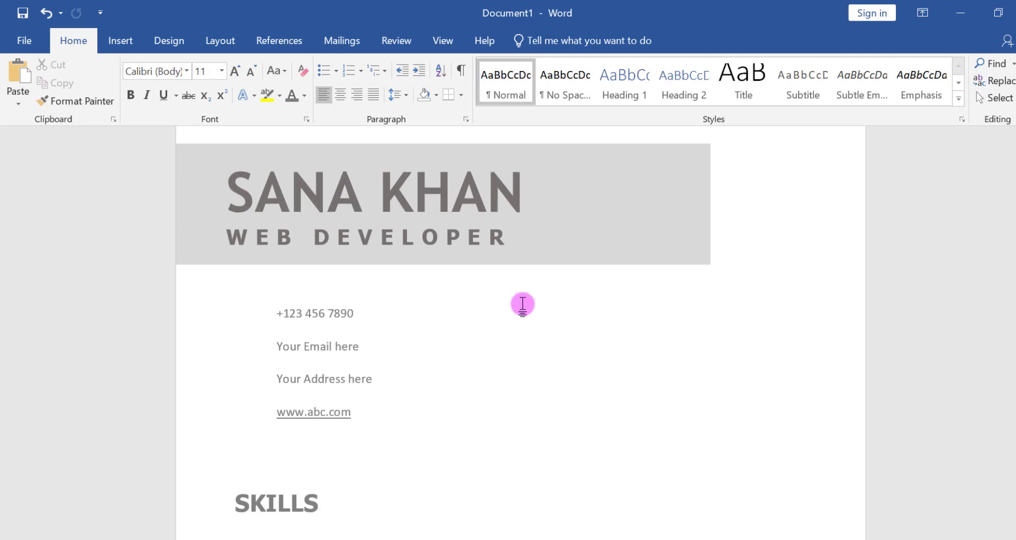
click(391, 349)
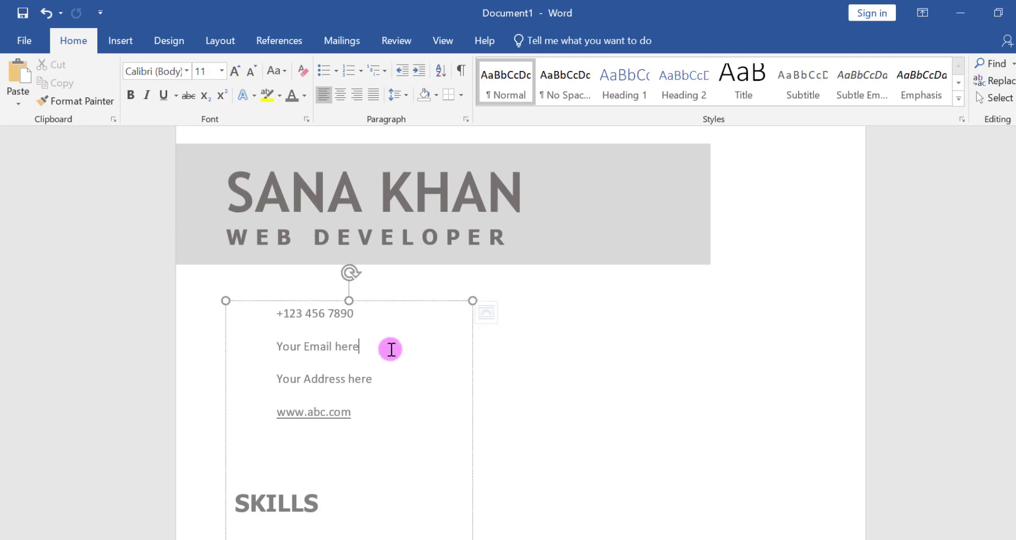
click(376, 301)
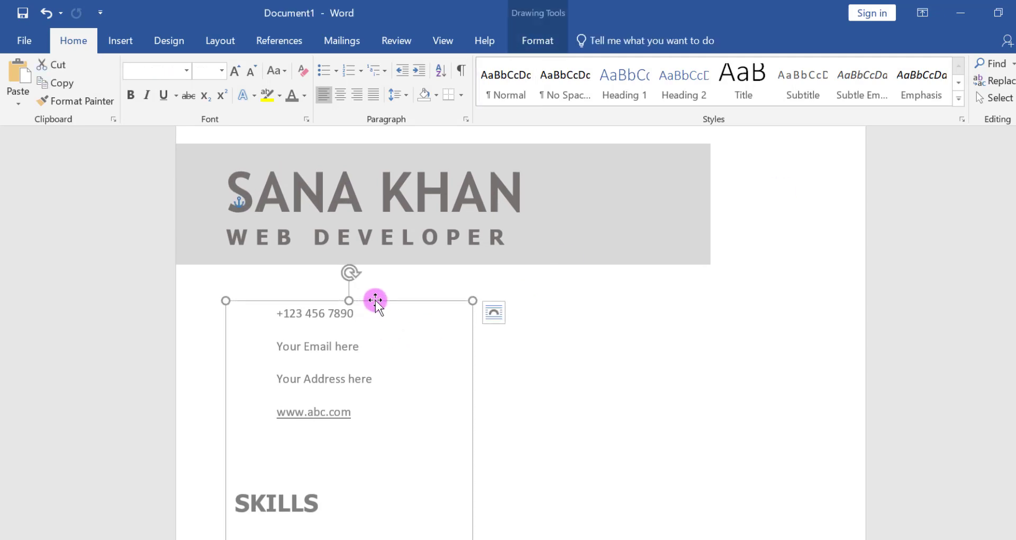
key(ctrl+d)
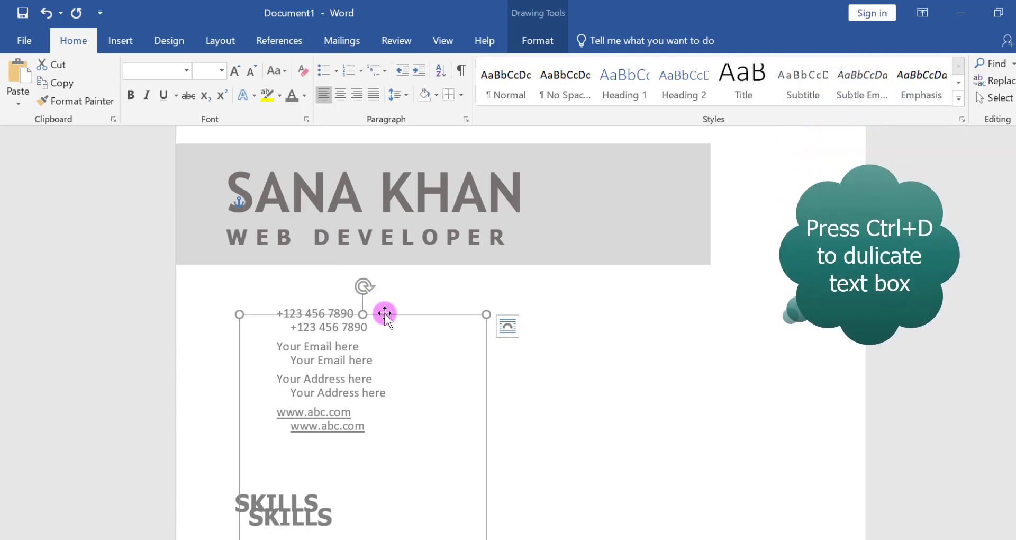
drag(381, 304, 650, 298)
scroll(650, 298, down, 5)
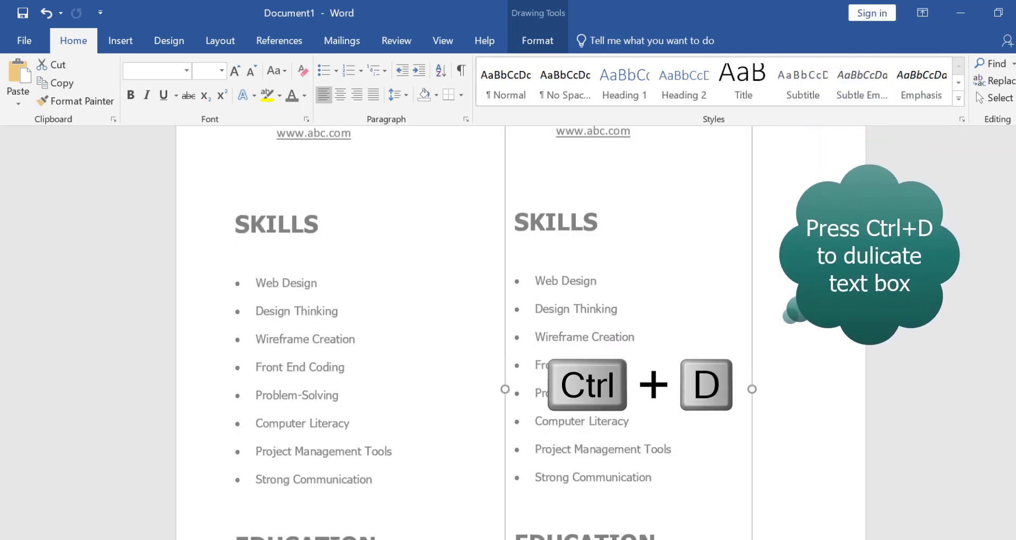
- Delete all the text inside the duplicated text box
scroll(650, 298, up, 2)
click(655, 321)
key(ctrl+a)
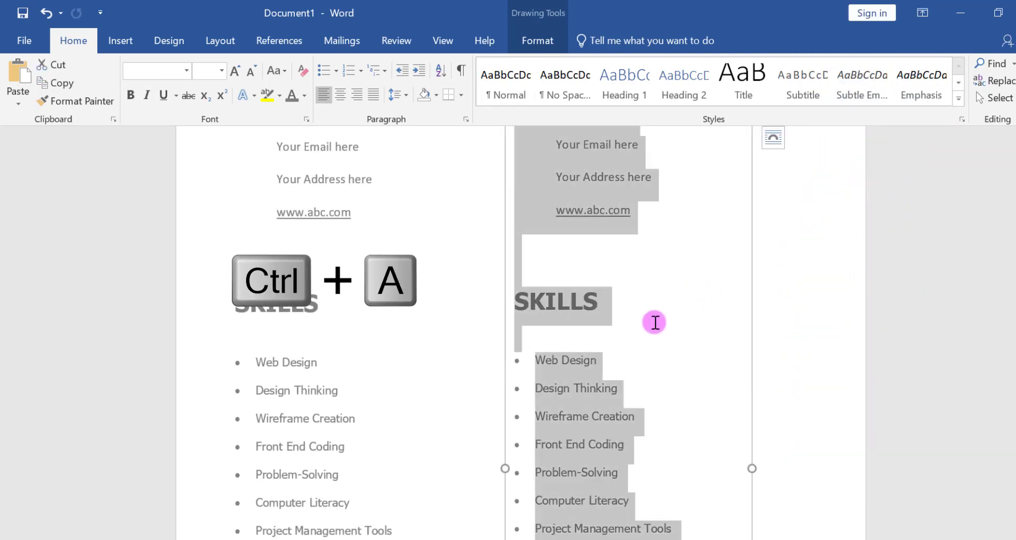
key(Delete)
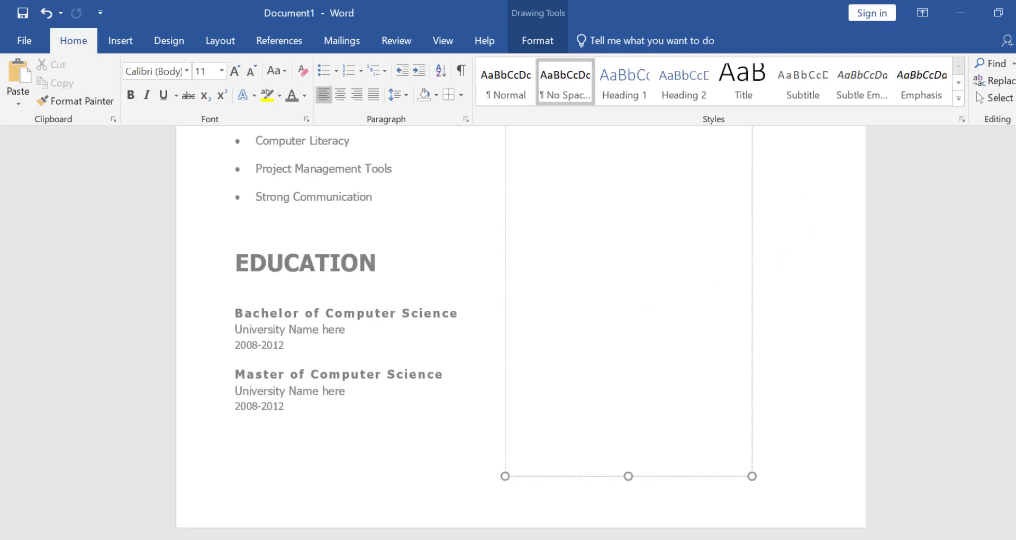
- Enter the heading PROFILE in the empty text box and paste the web developer summary paragraph from Notepad beneath it
scroll(521, 333, up, 8)
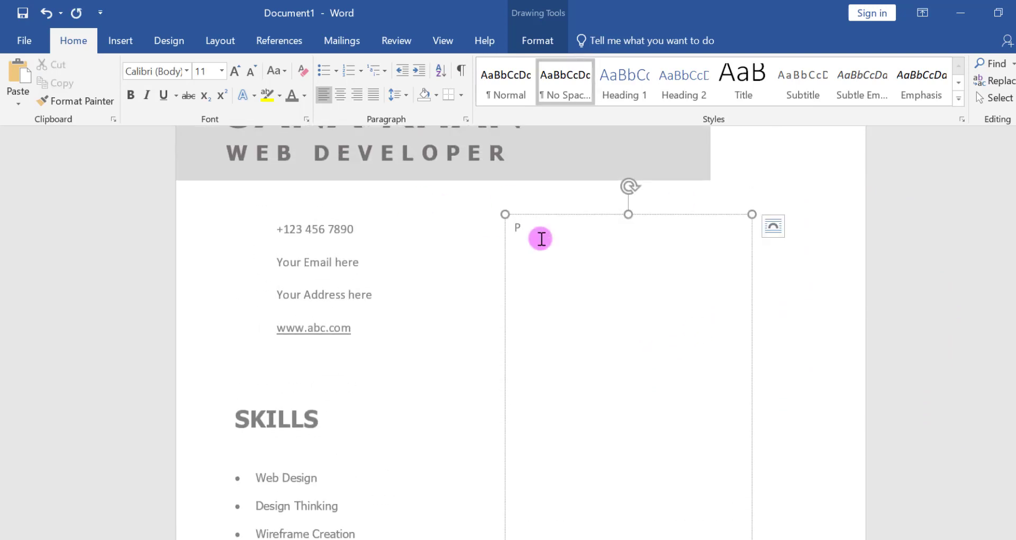
text(PROFILE)
key(alt+Tab)
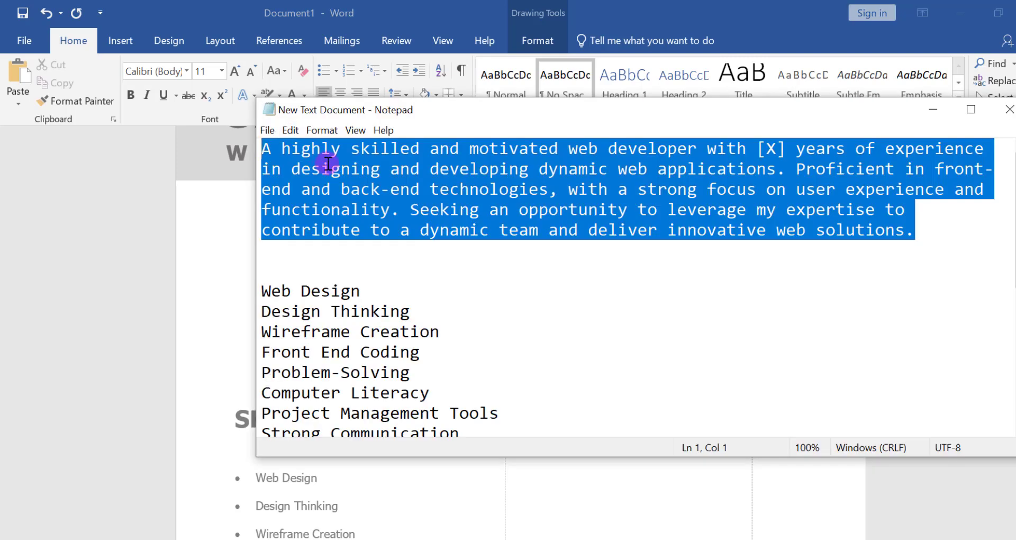
right_click(328, 163)
click(363, 212)
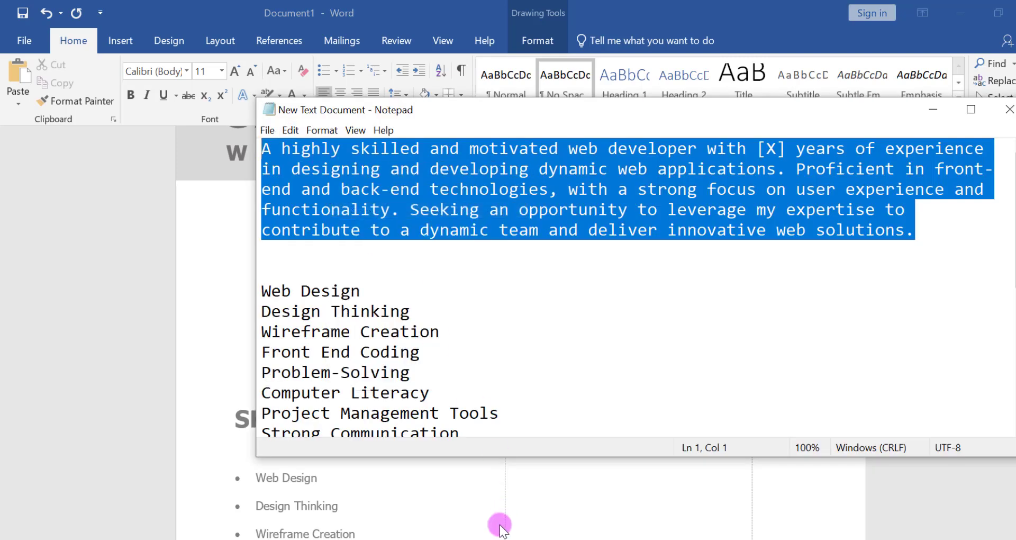
key(alt+Tab)
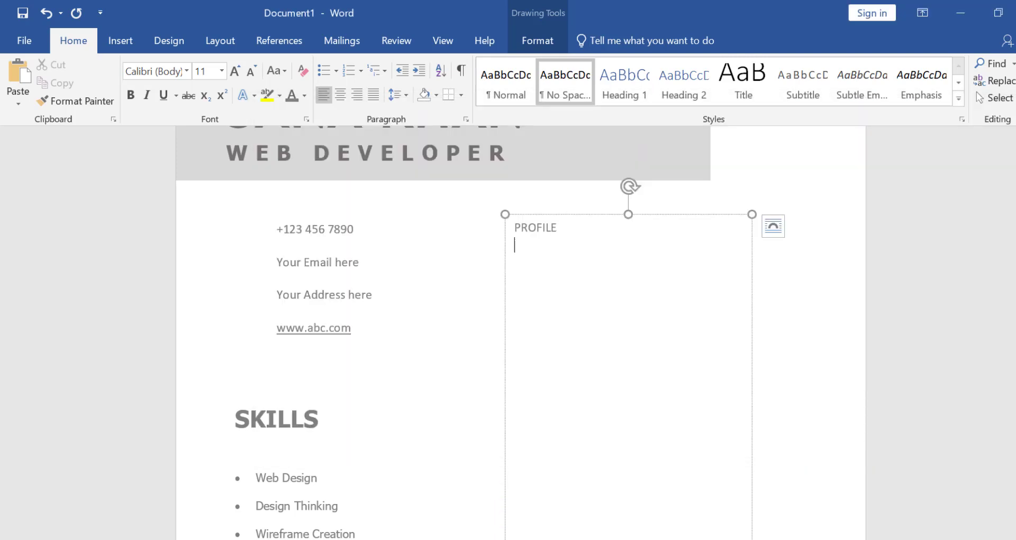
right_click(533, 241)
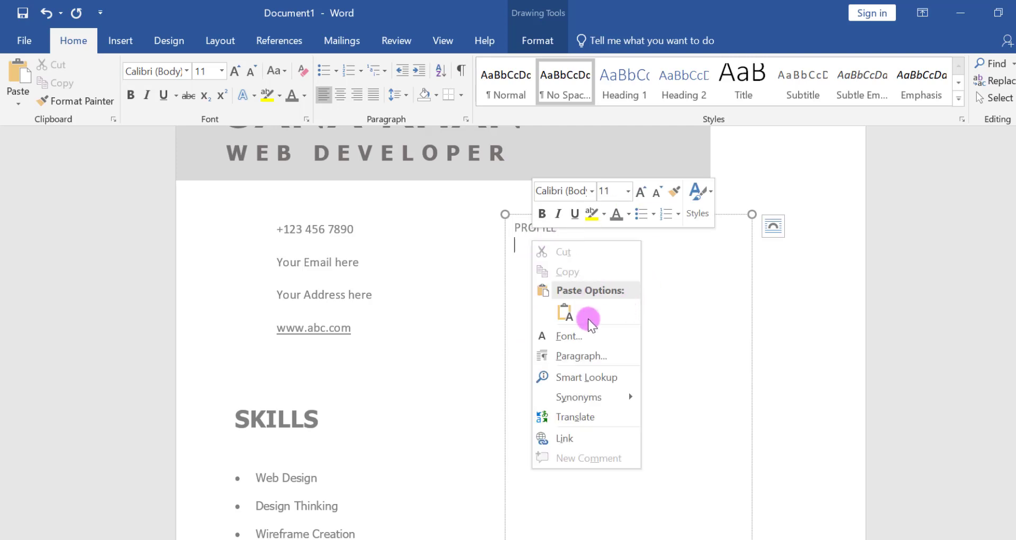
click(565, 315)
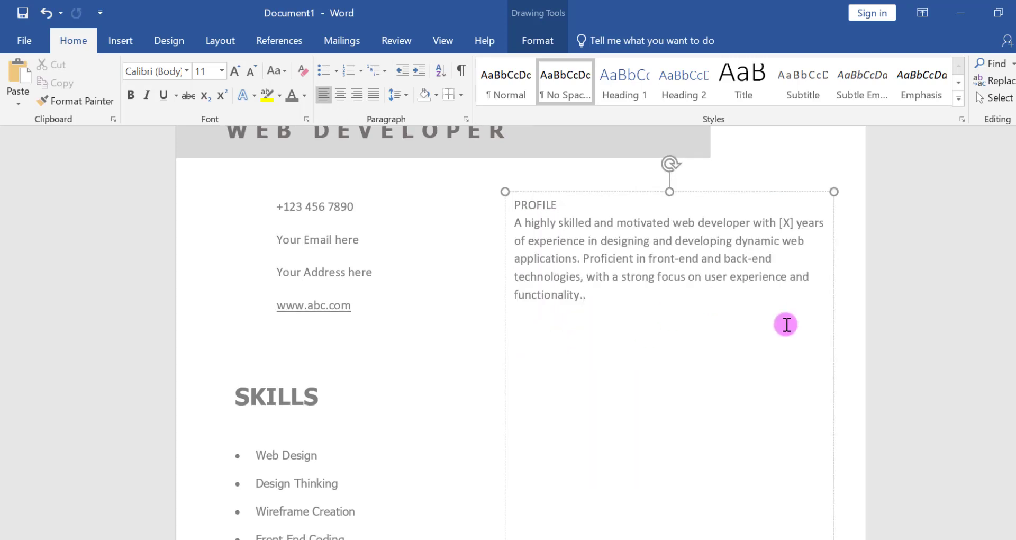
- Insert a blank line between PROFILE and its paragraph, and add the heading EXPERIENCE below the paragraph
scroll(508, 334, down, 8)
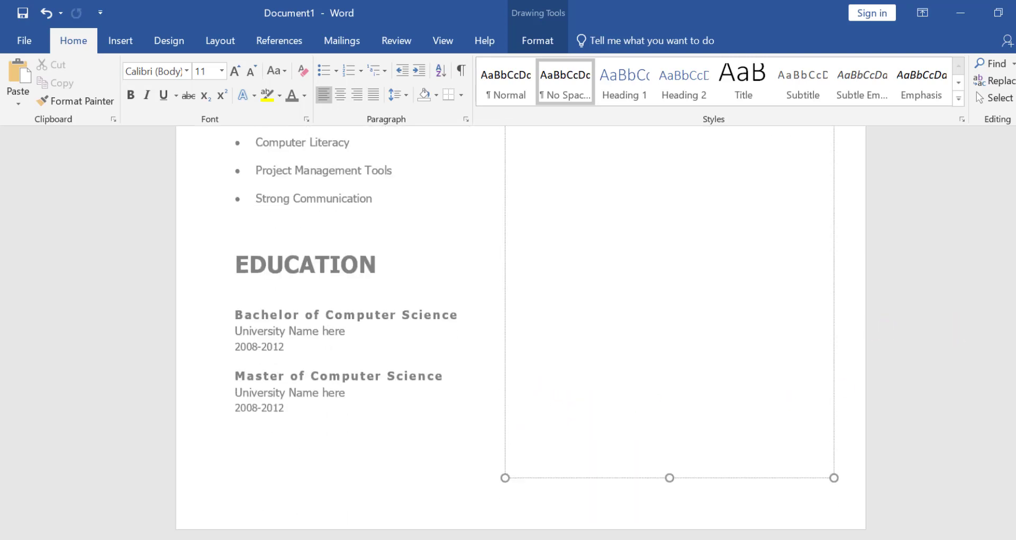
scroll(508, 333, up, 7)
scroll(509, 333, up, 1)
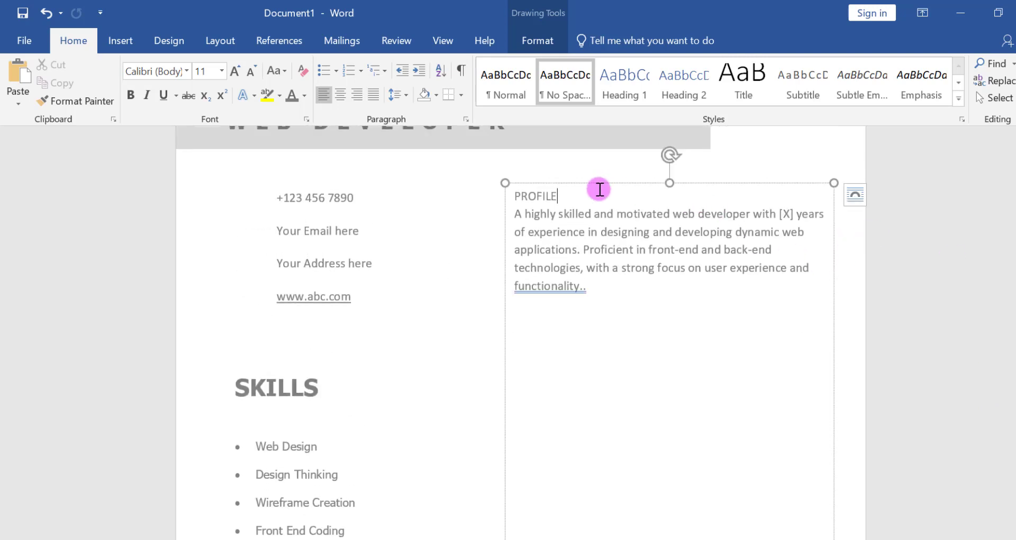
key(Return)
text(EXPERIENCE)
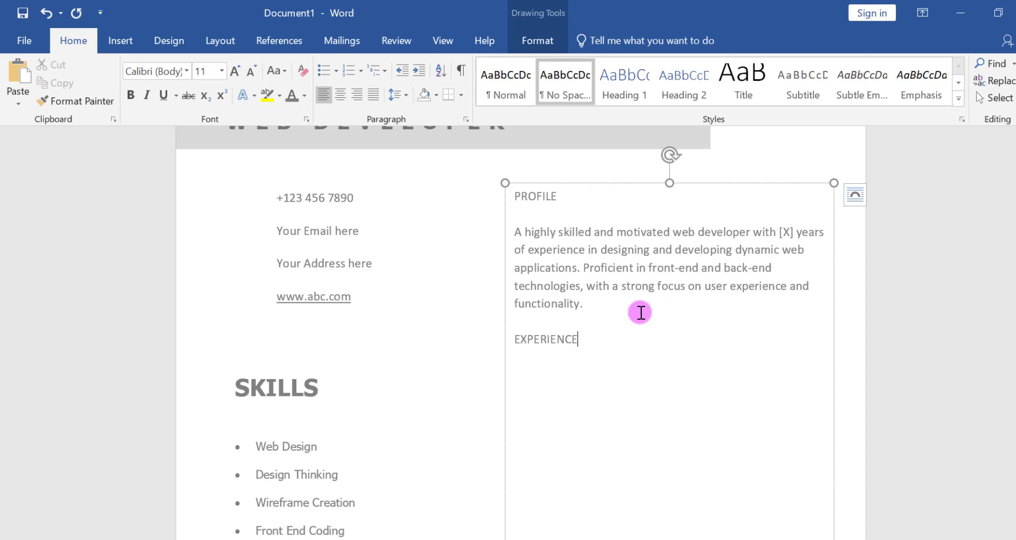
- Add a job entry under EXPERIENCE with the lines WEB CONTENT MANAGER, Company Name here and 2020-Present
click(576, 232)
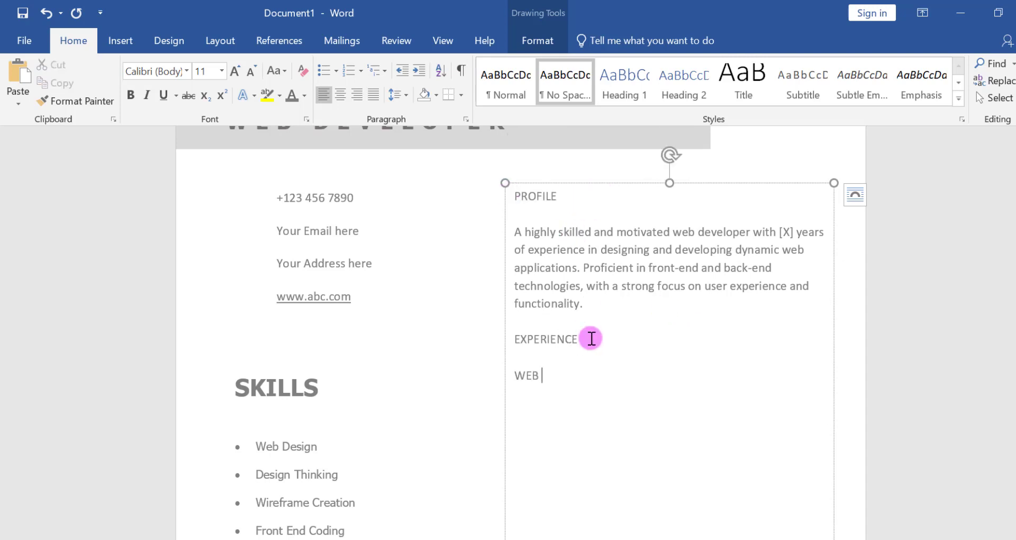
text(MANAGER)
key(Return)
text(C)
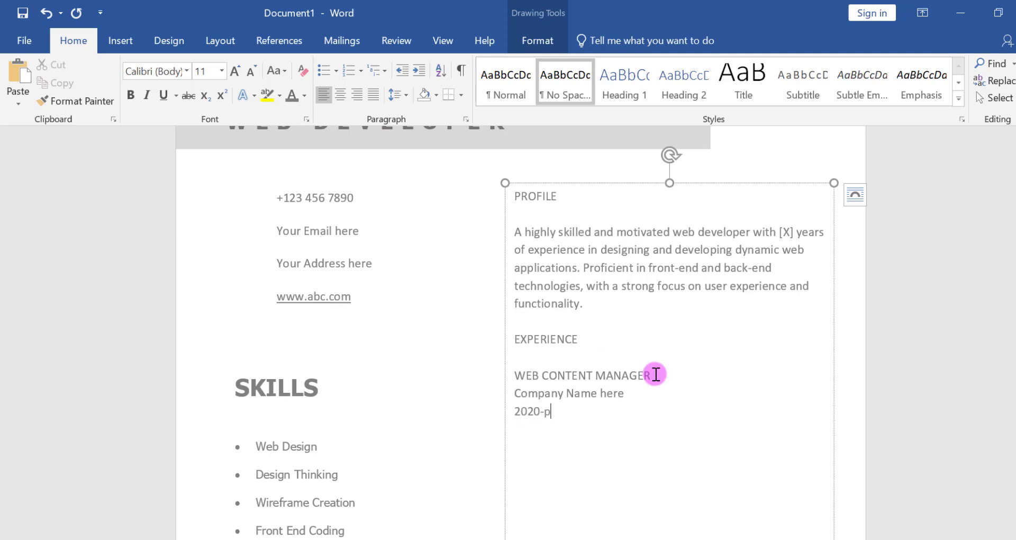
click(547, 410)
key(Delete)
text(Present)
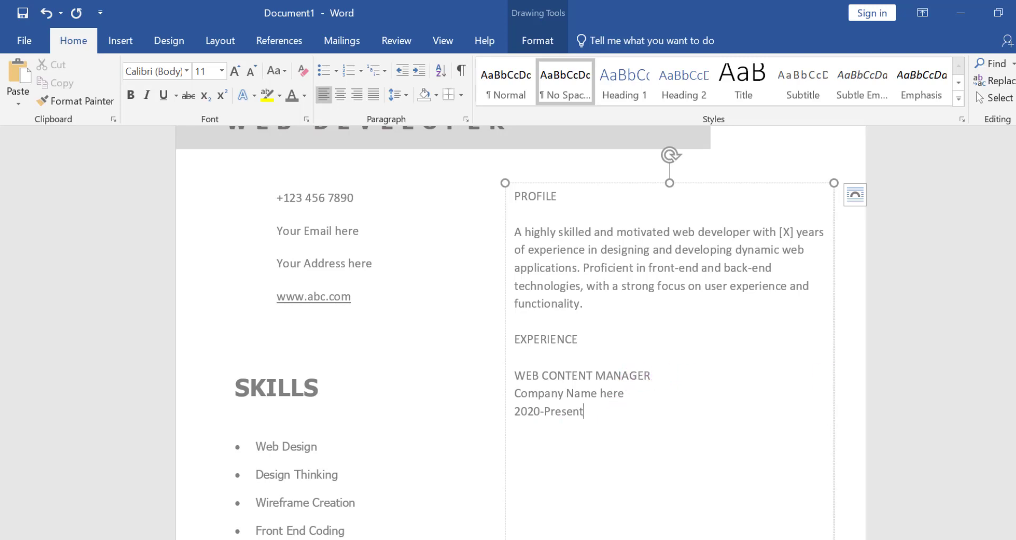
scroll(521, 333, down, 3)
scroll(521, 333, up, 2)
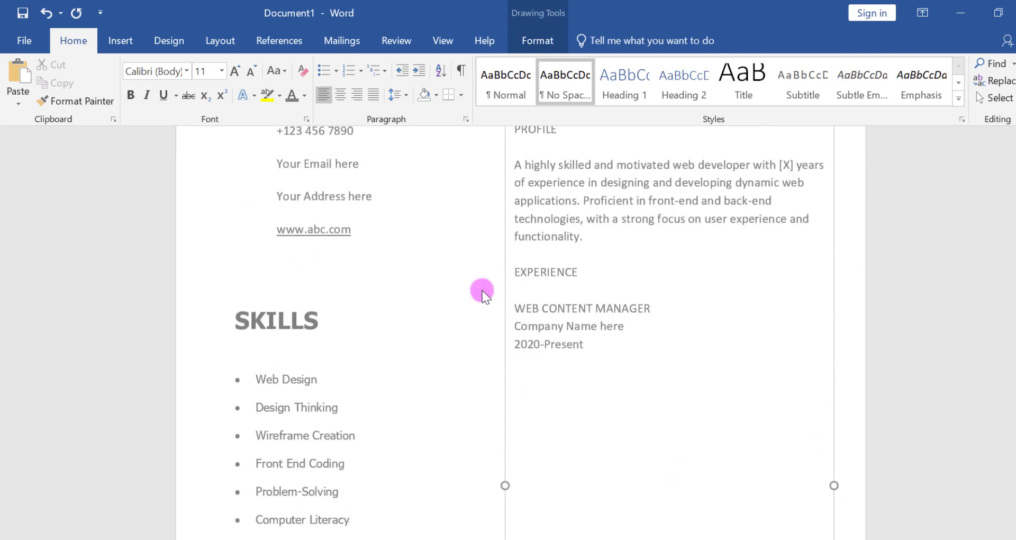
- Copy the SKILLS heading's formatting onto the EXPERIENCE and PROFILE headings with the Format Painter
double_click(279, 310)
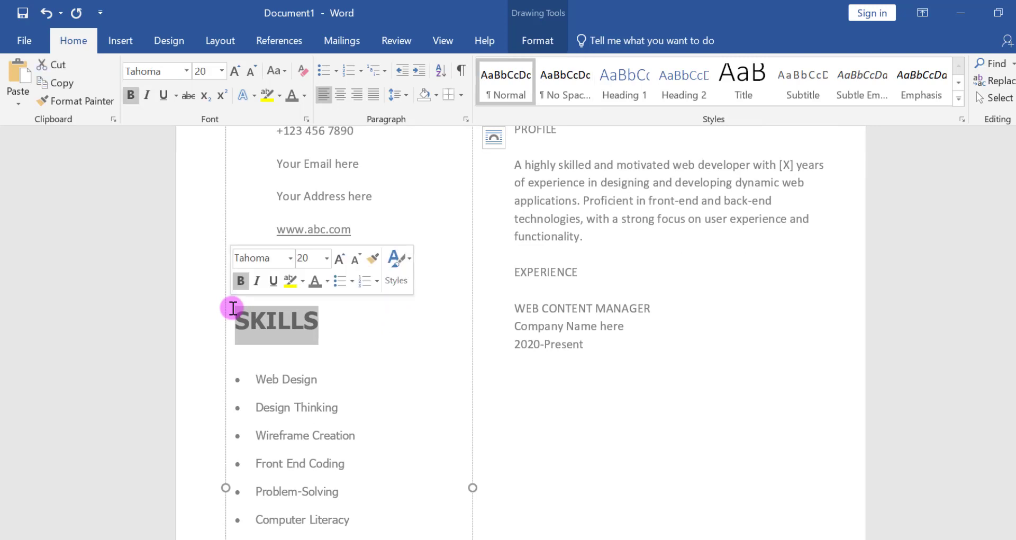
click(104, 101)
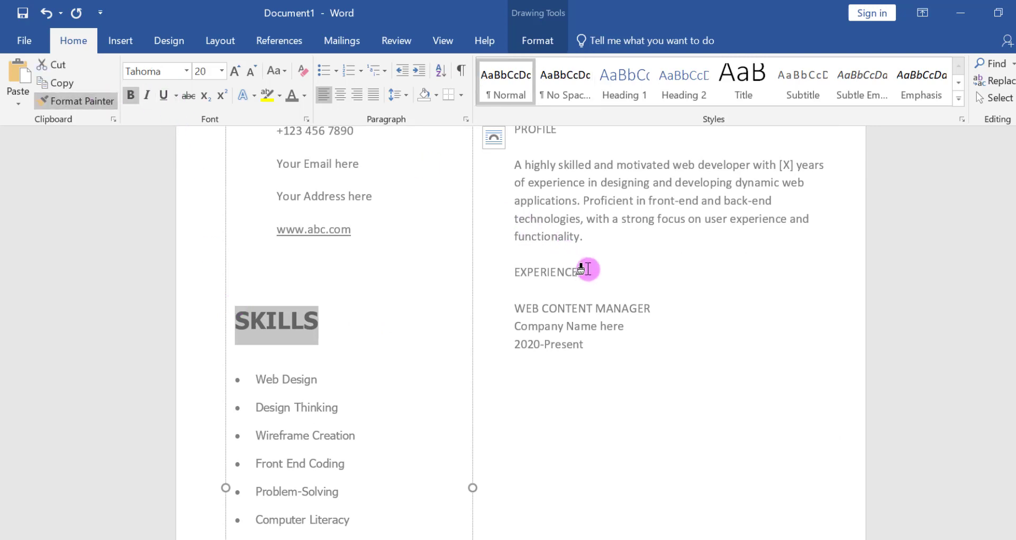
drag(584, 269, 510, 271)
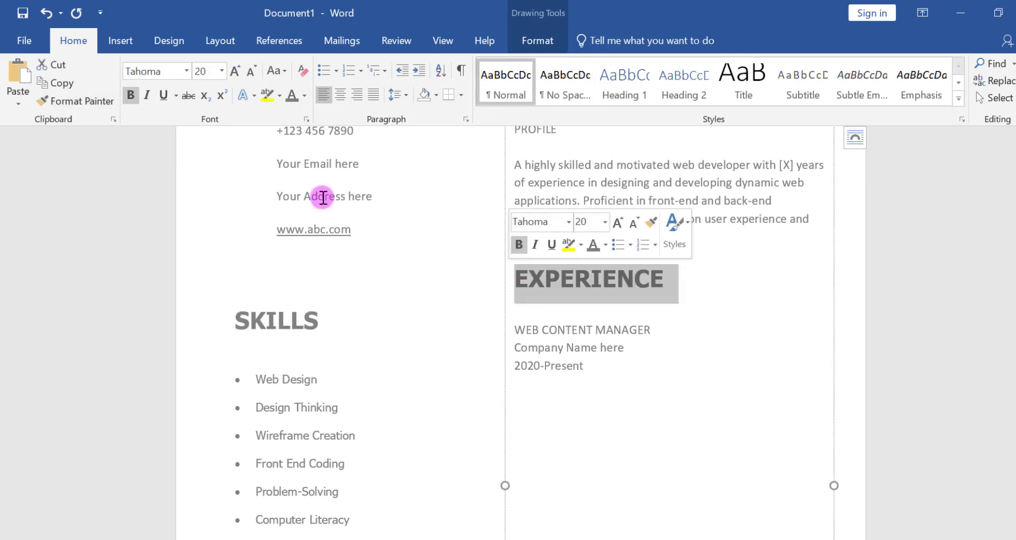
scroll(508, 328, up, 3)
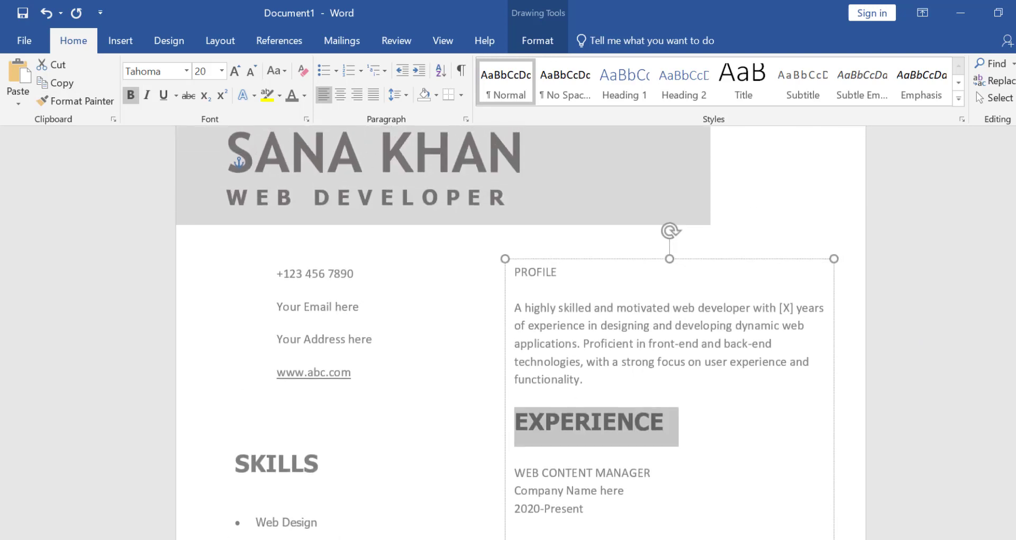
click(79, 101)
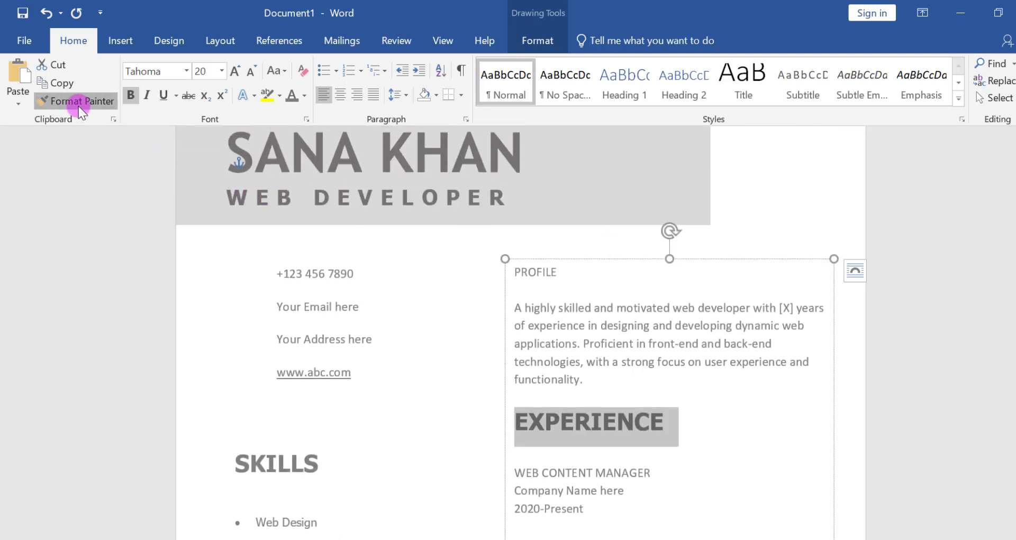
drag(561, 272, 510, 269)
click(662, 381)
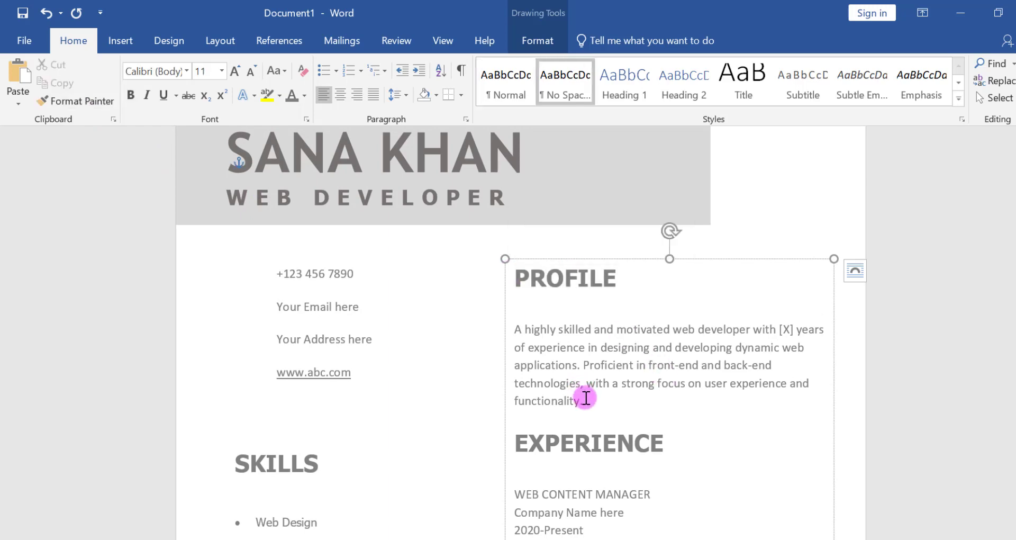
- Format the paragraph under PROFILE in Trebuchet MS at size 10 and justify it
triple_click(511, 327)
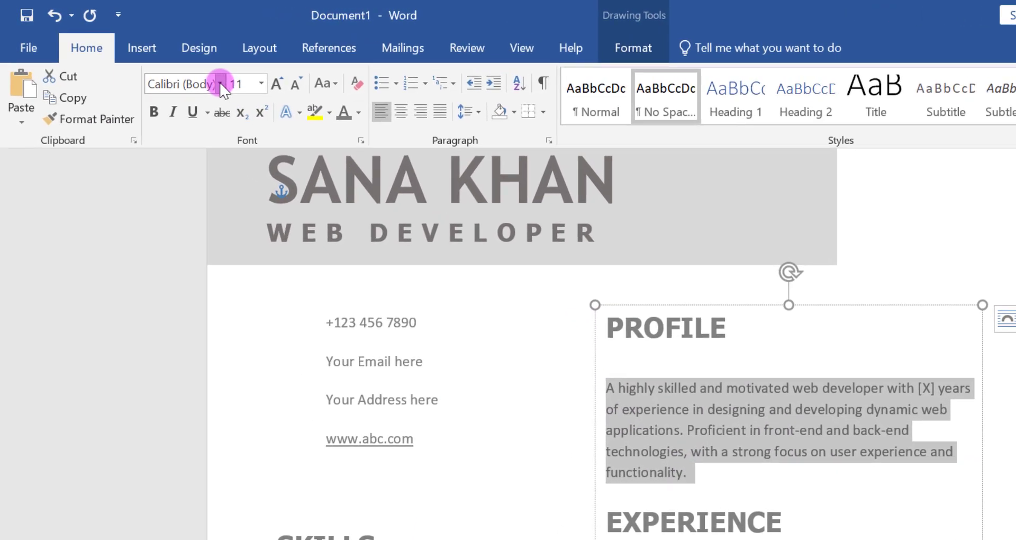
click(186, 71)
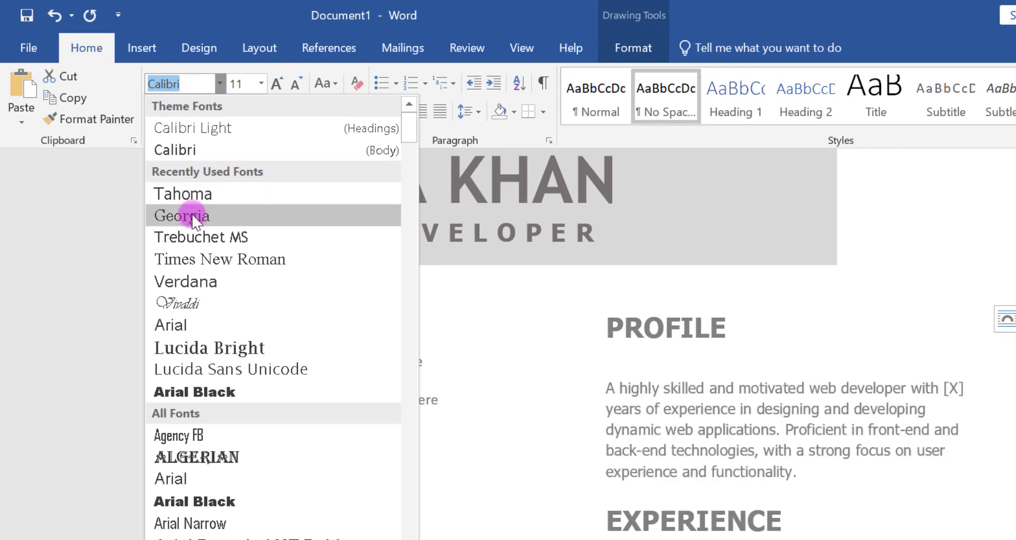
click(196, 231)
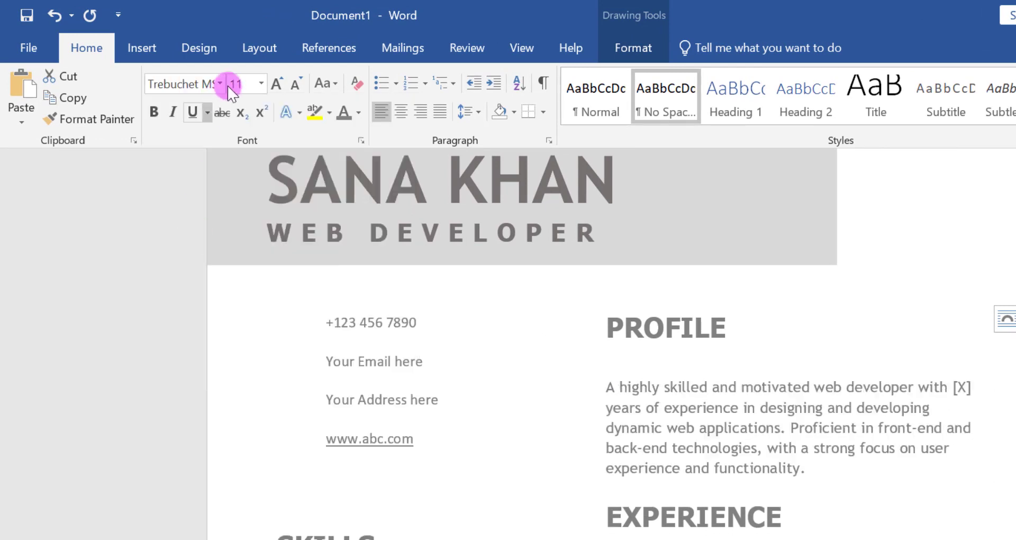
click(296, 85)
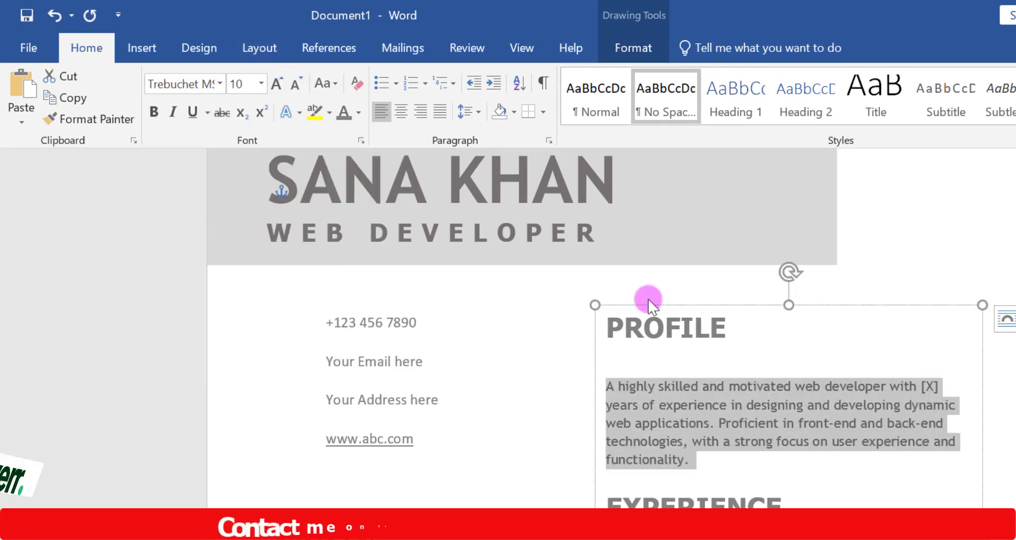
click(701, 384)
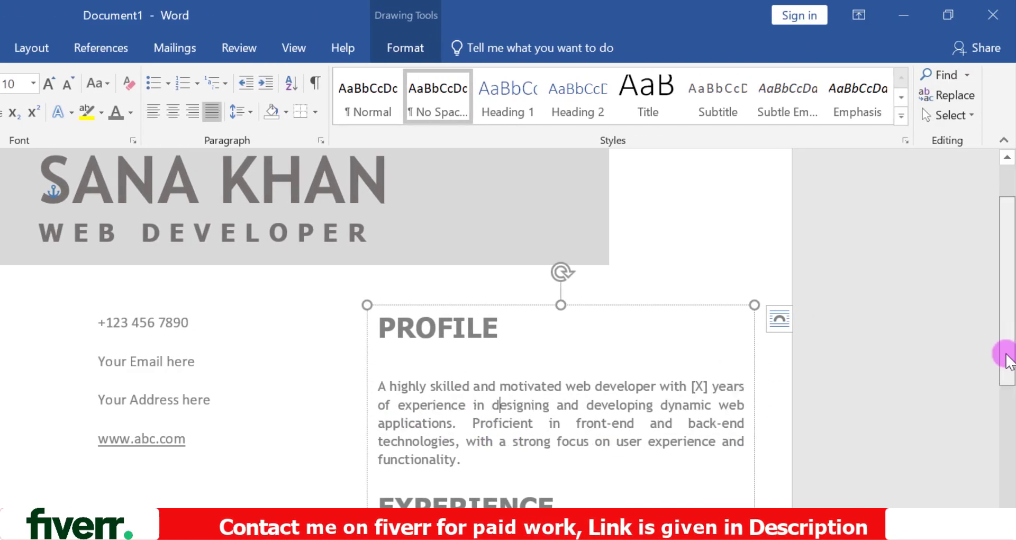
- Copy the formatting of the Bachelor of Computer Science line onto the WEB CONTENT MANAGER job title
drag(1008, 350, 1012, 490)
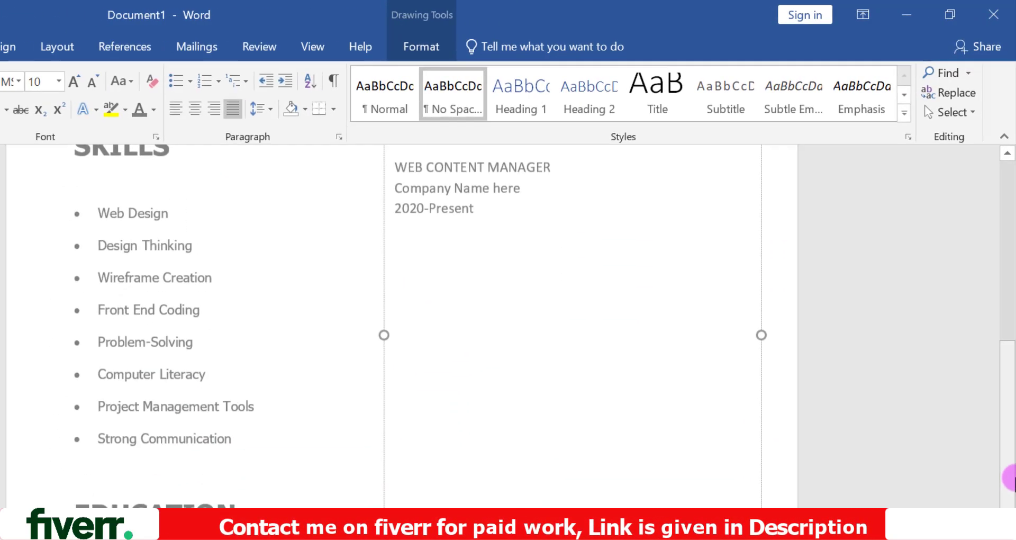
drag(446, 481, 227, 478)
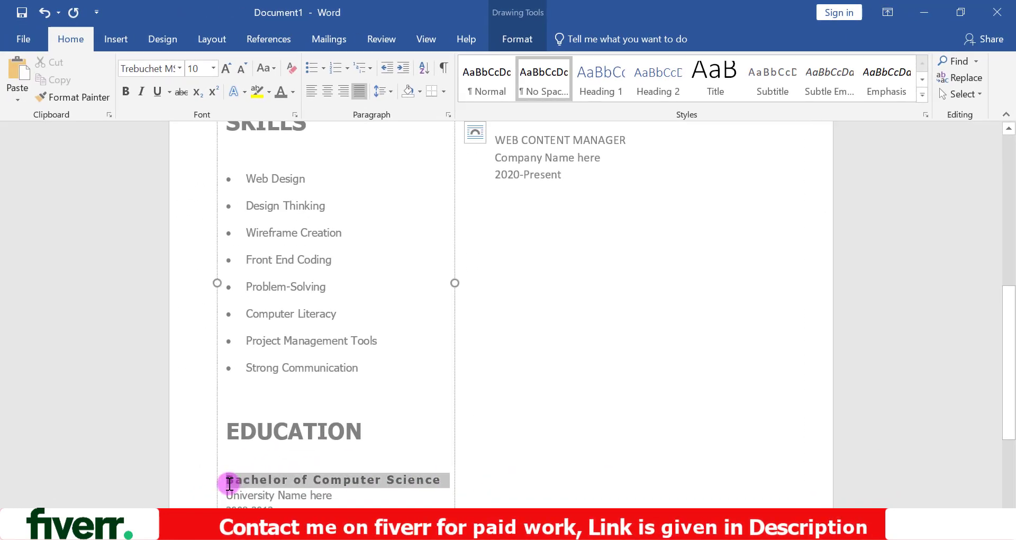
click(88, 96)
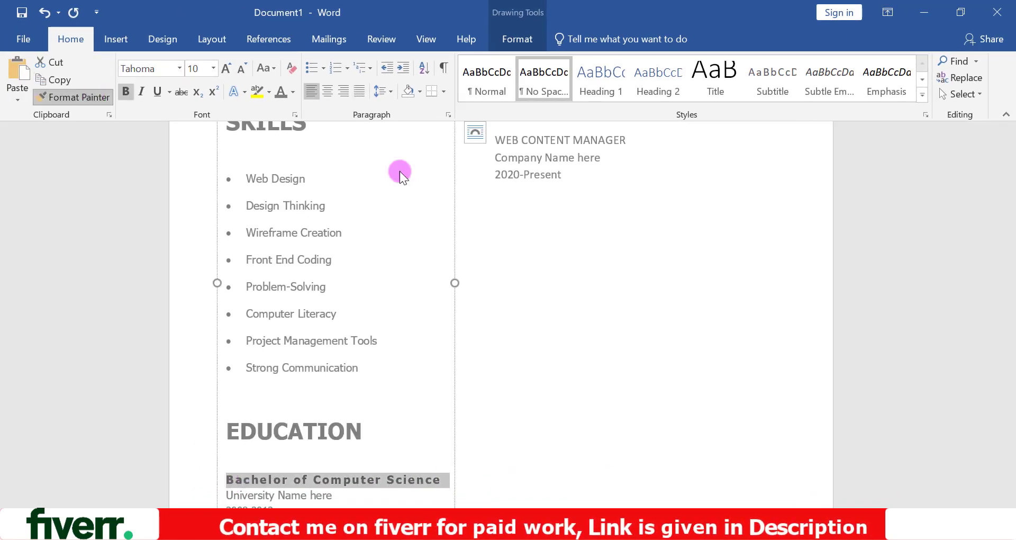
scroll(1011, 333, up, 3)
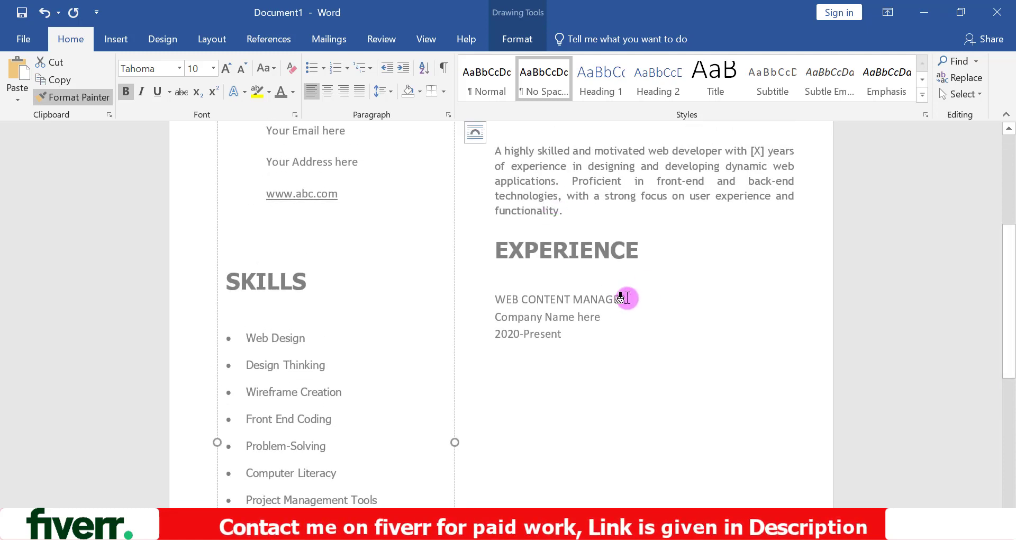
drag(621, 304, 502, 291)
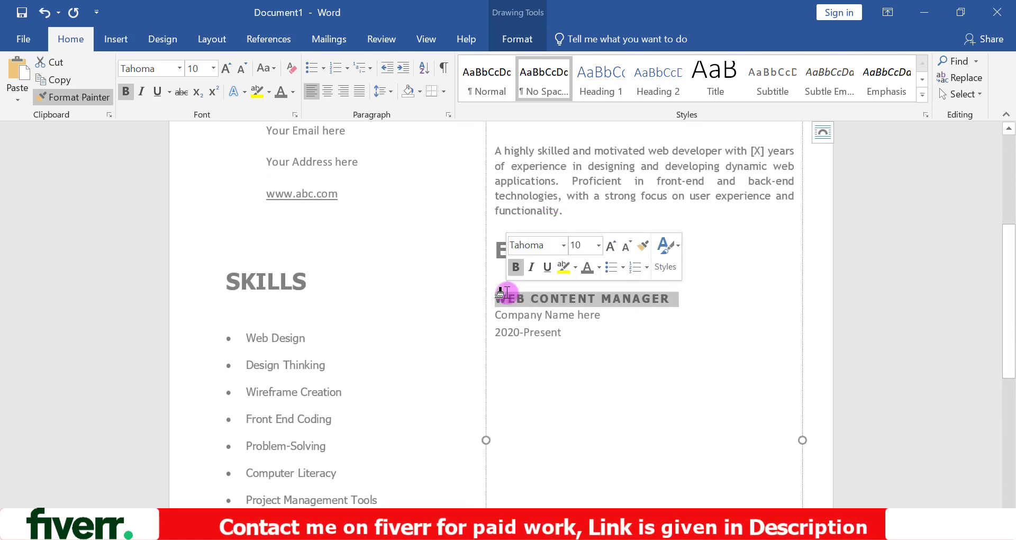
click(602, 318)
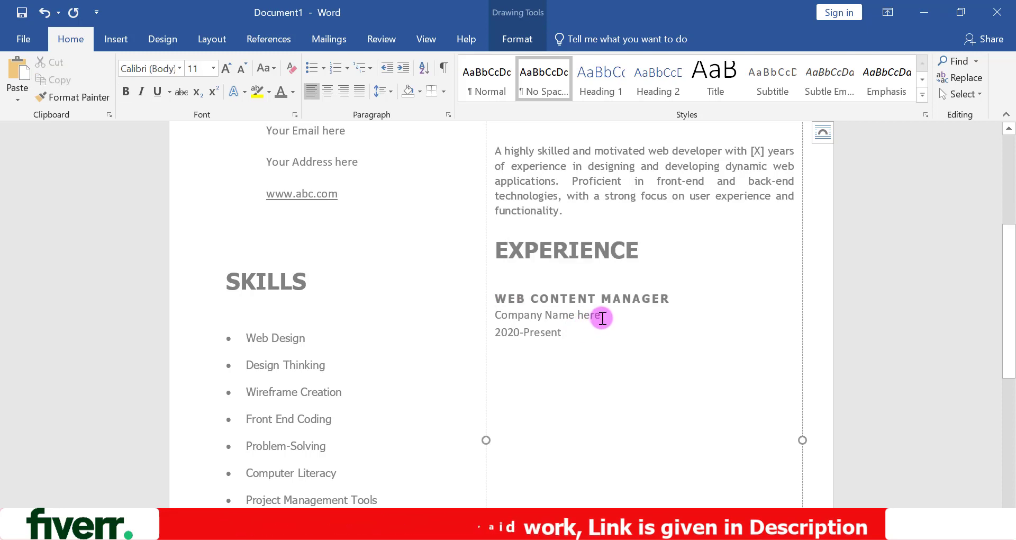
- Set the Company Name here line to Tahoma and the 2020-Present line to Tahoma at size 10
drag(602, 318, 502, 314)
click(179, 68)
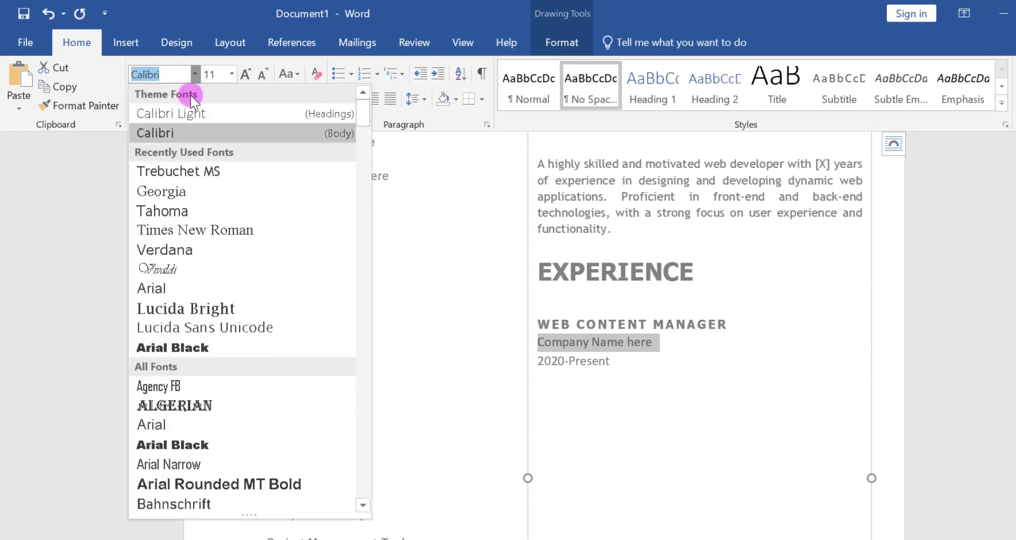
click(180, 211)
drag(616, 354, 539, 354)
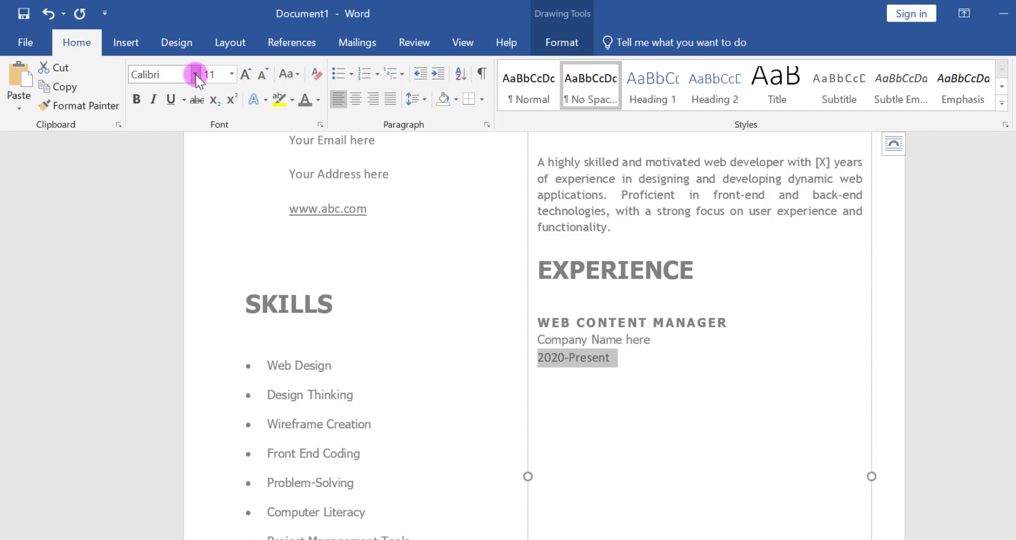
click(195, 74)
click(159, 170)
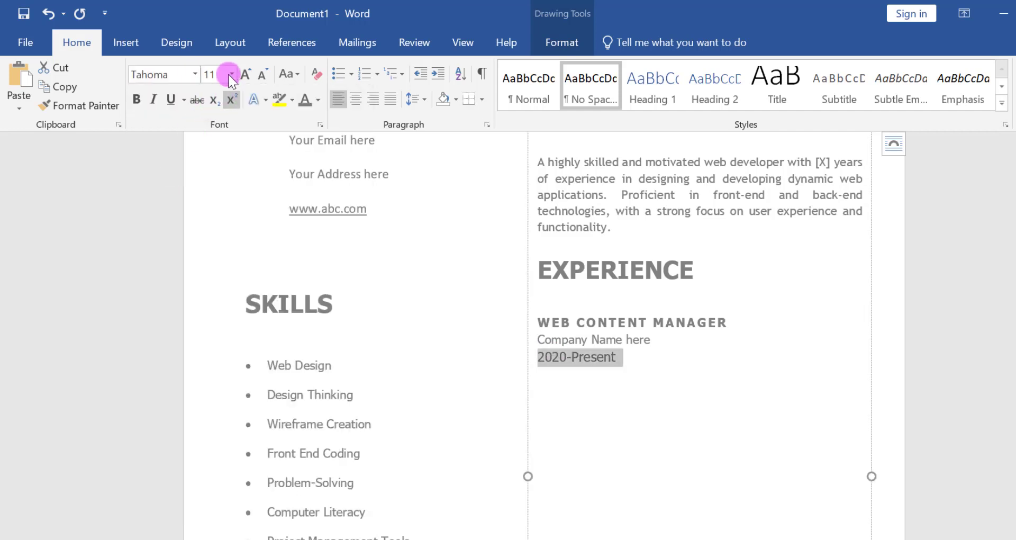
click(267, 76)
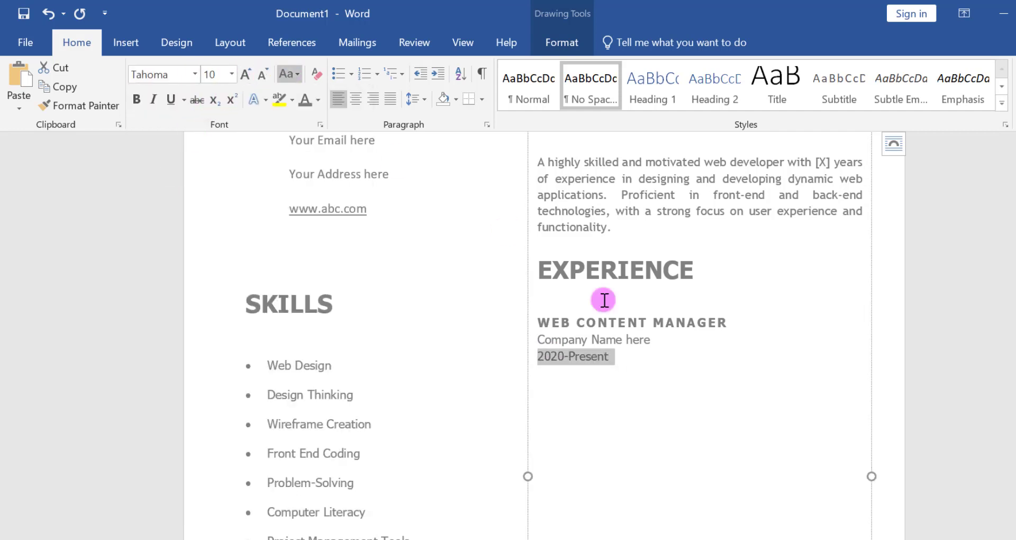
- Insert a blank line above Company Name here and start a new line with a gap below 2020-Present
click(642, 364)
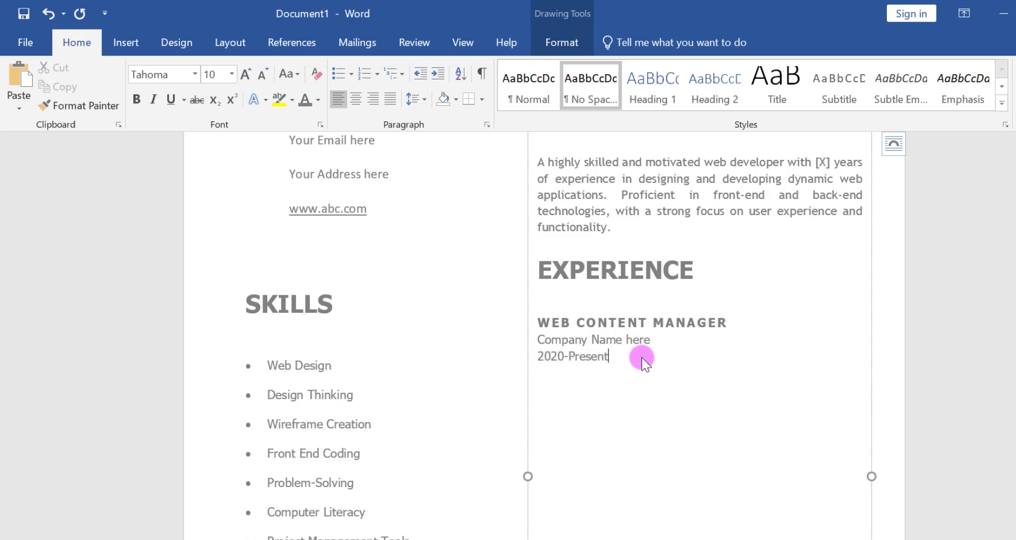
click(538, 340)
key(Return)
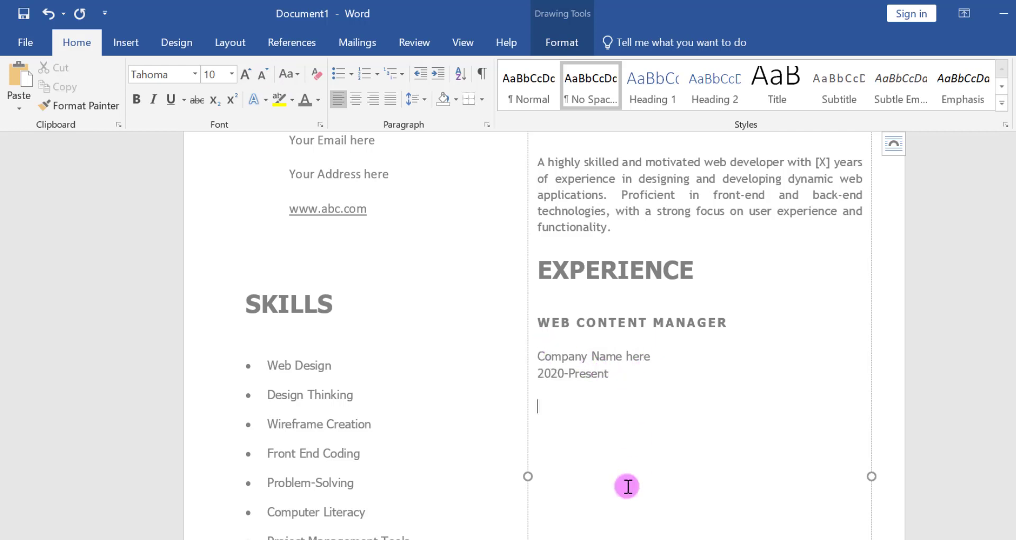
- Copy the first block of five job duty sentences from Notepad and paste it as text only below 2020-Present in Word
key(alt+Tab)
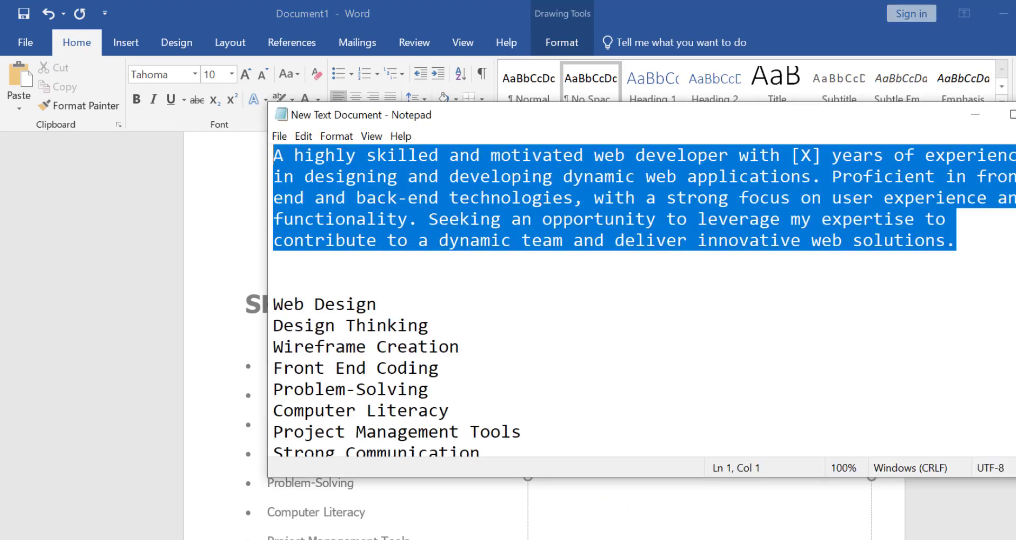
scroll(635, 296, down, 5)
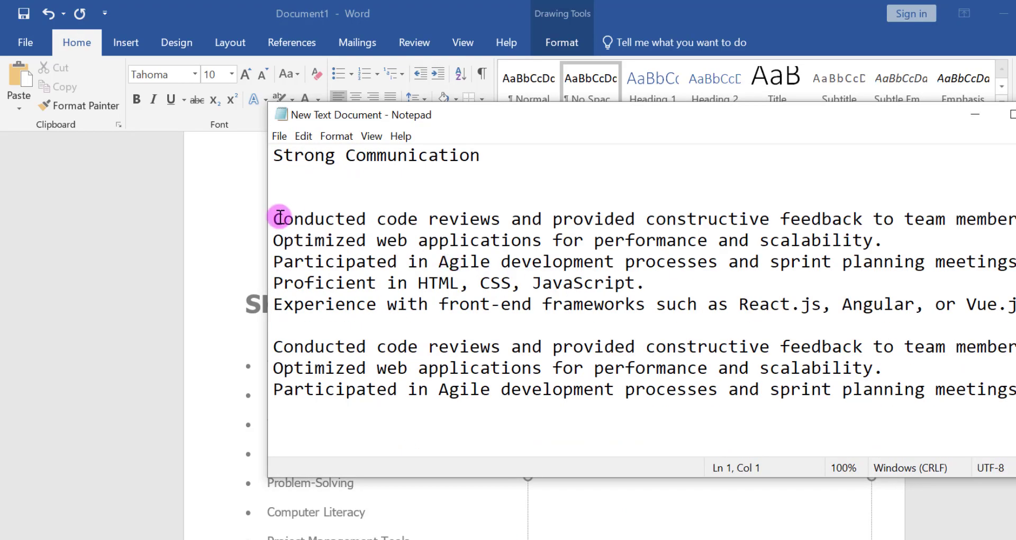
drag(281, 217, 1015, 310)
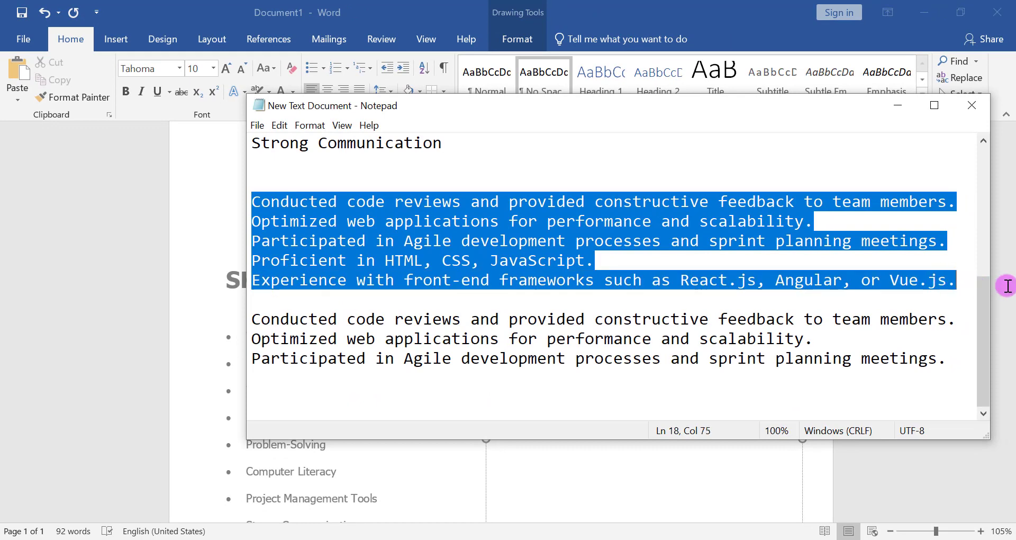
right_click(447, 278)
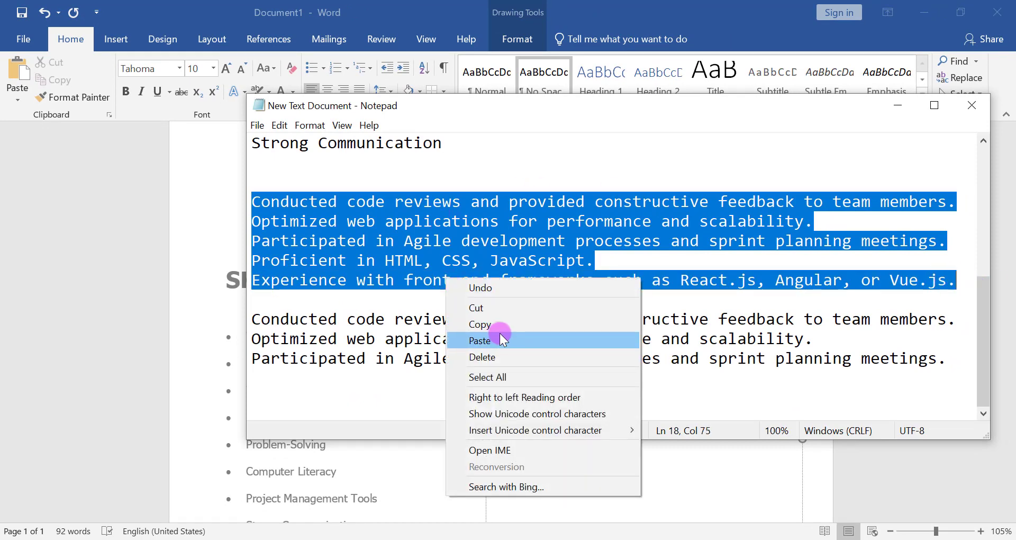
click(504, 328)
click(506, 499)
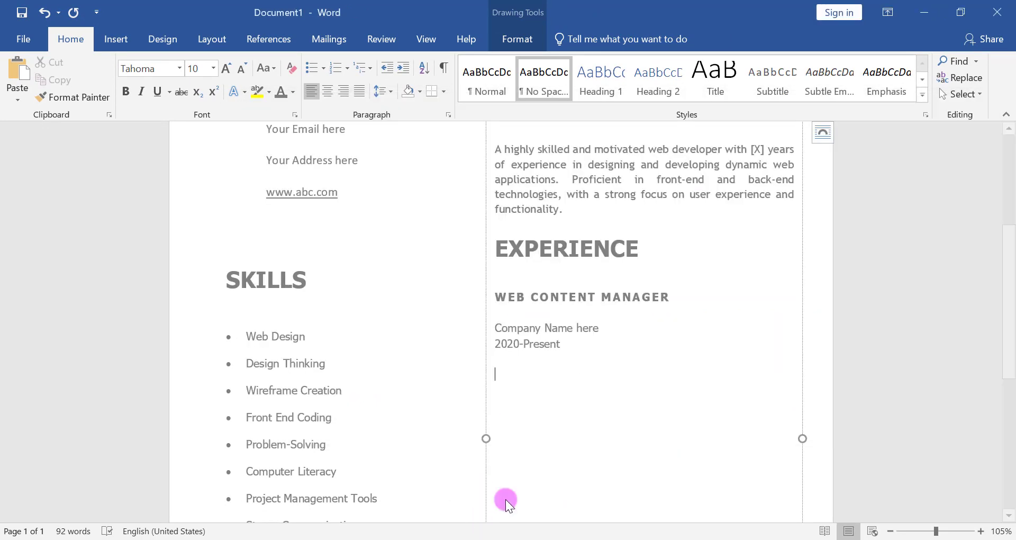
click(508, 378)
right_click(508, 378)
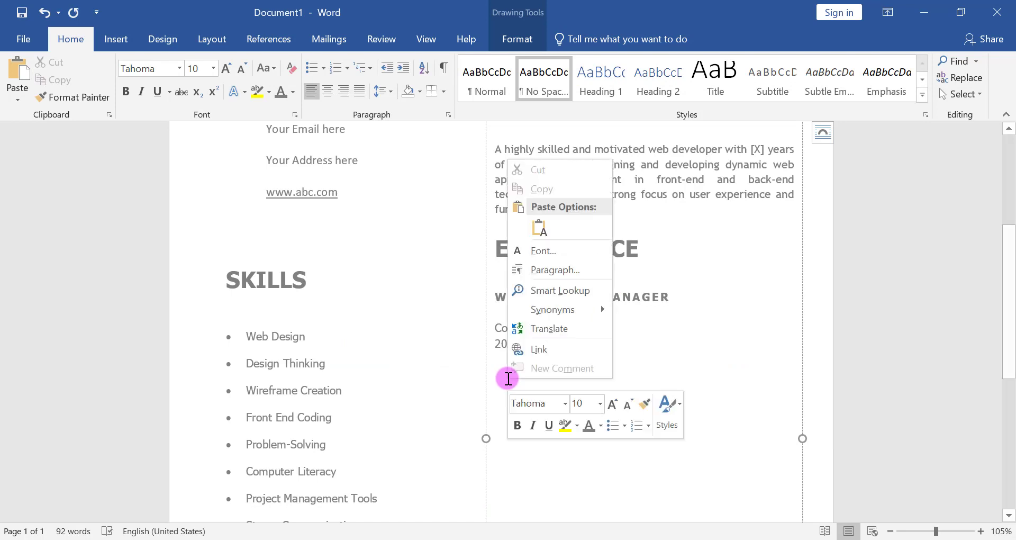
click(541, 225)
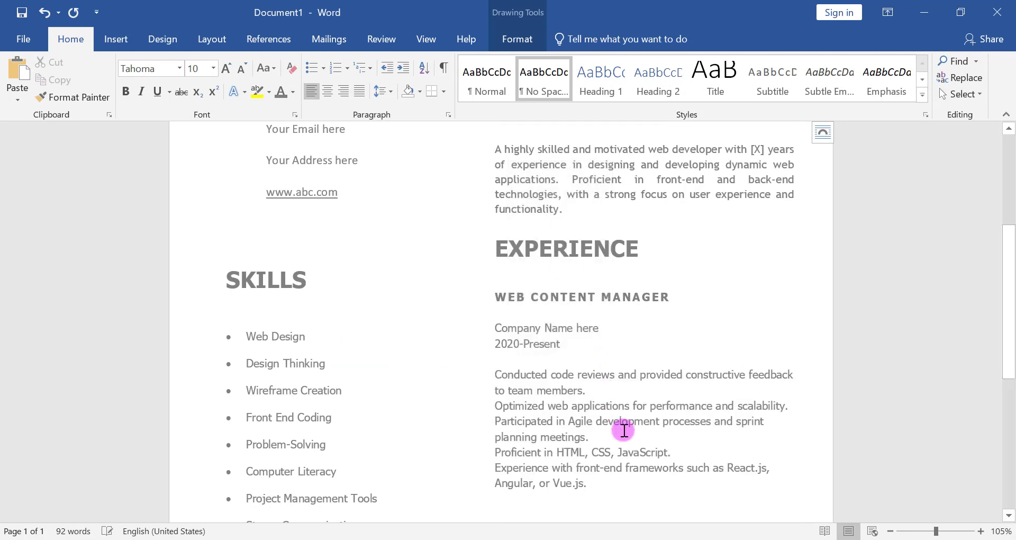
- Set the five job duty sentences under WEB CONTENT MANAGER to Trebuchet MS and make them a bulleted list
drag(1011, 312, 1011, 341)
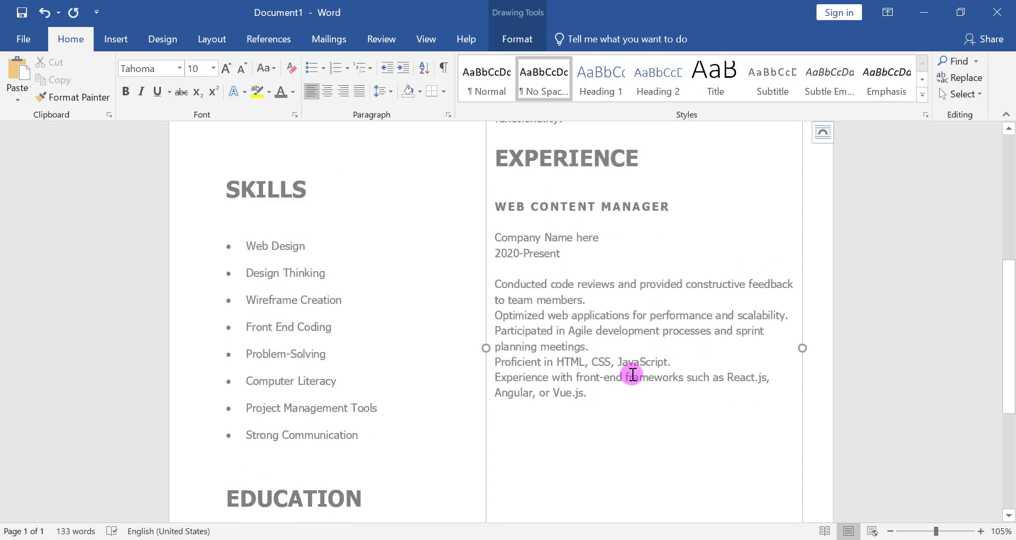
drag(592, 394, 495, 279)
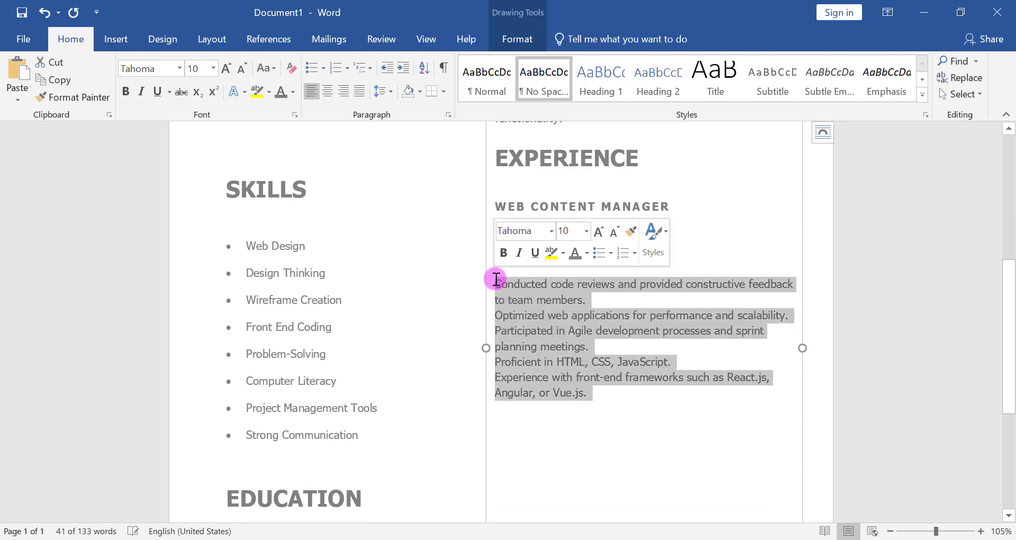
click(181, 68)
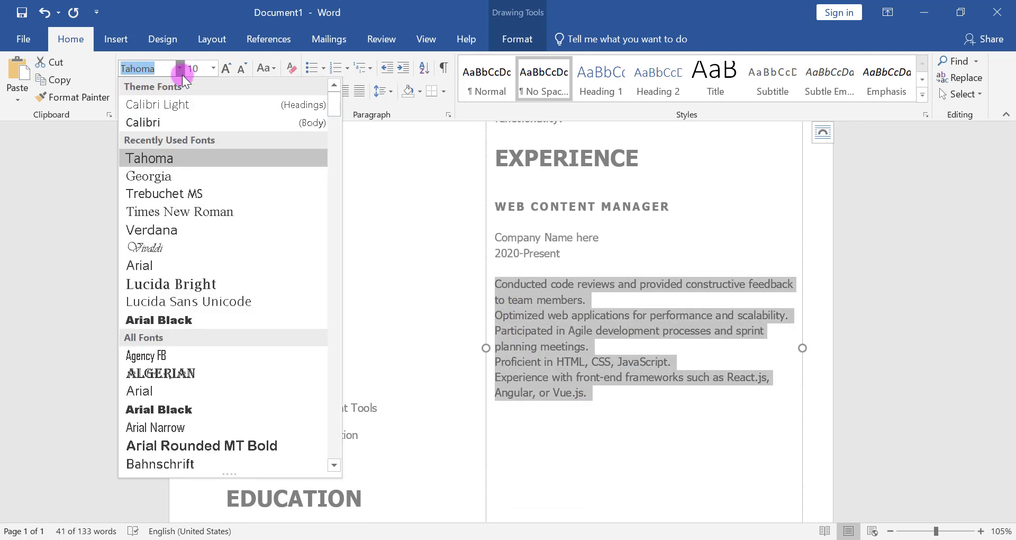
click(176, 193)
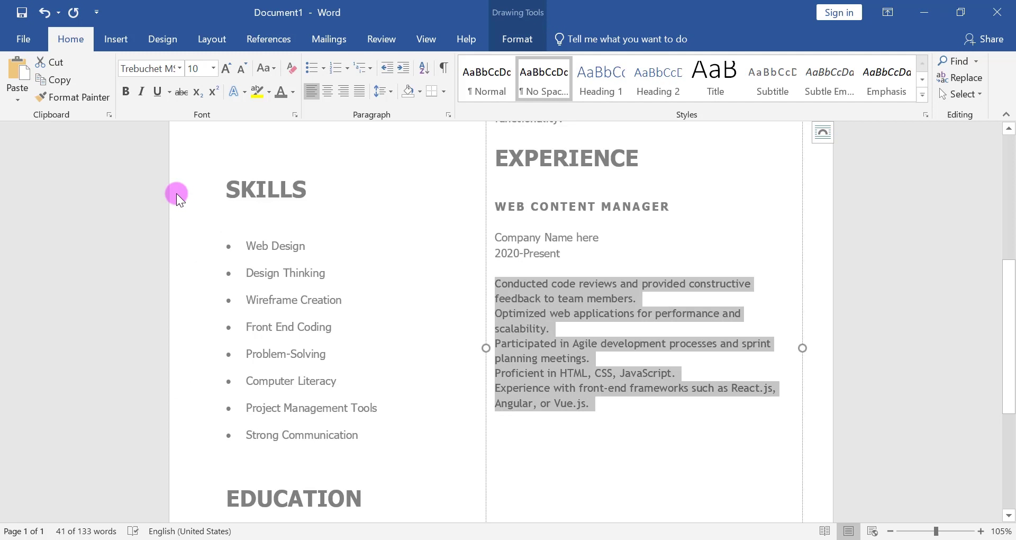
click(311, 68)
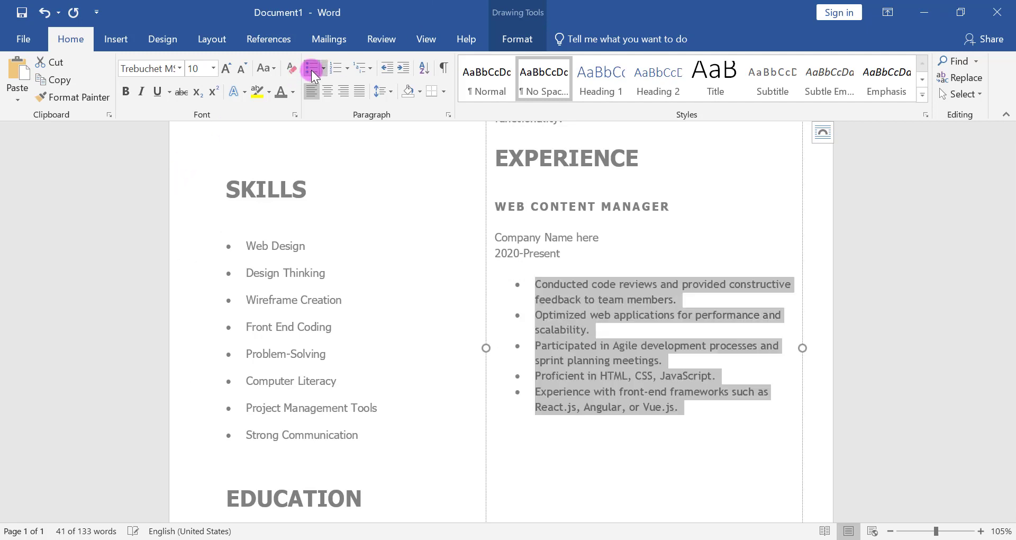
- Decrease the indent of the five bulleted job duties under WEB CONTENT MANAGER, justify them and start a plain line below
click(389, 69)
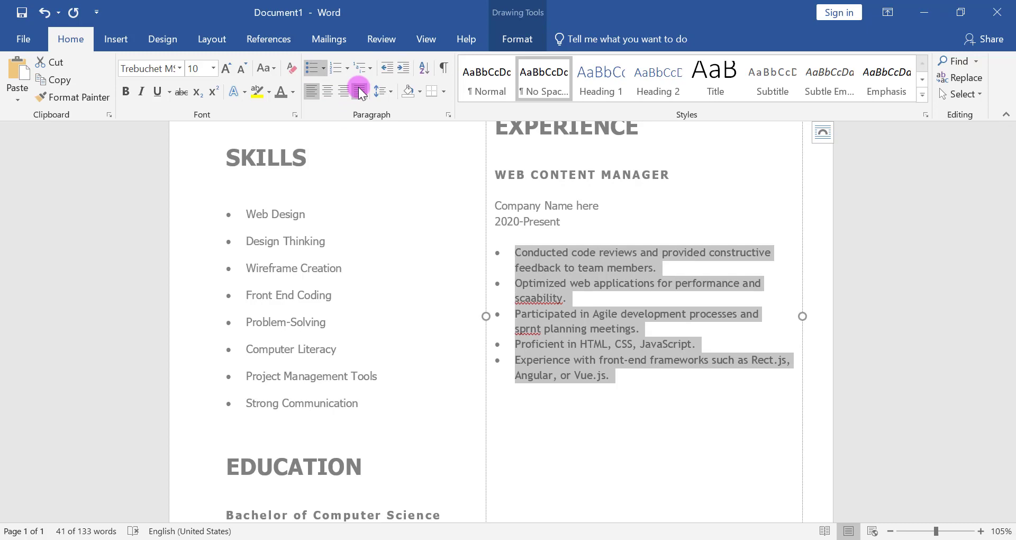
click(360, 91)
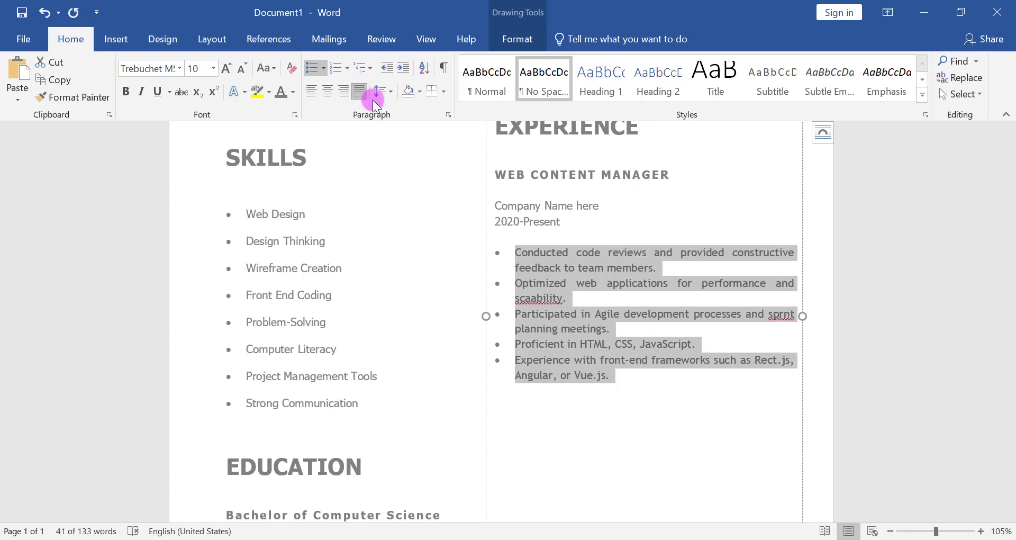
click(582, 325)
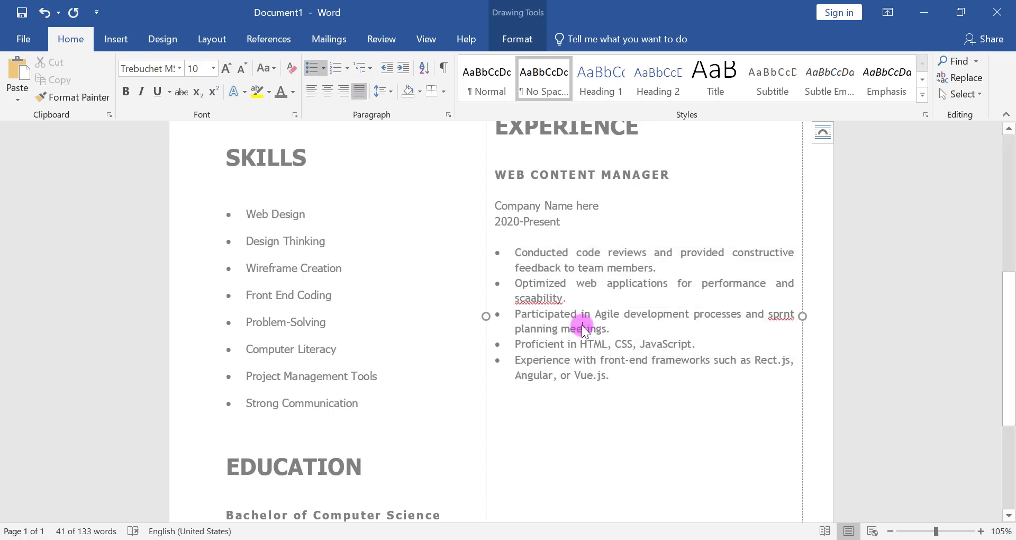
click(623, 384)
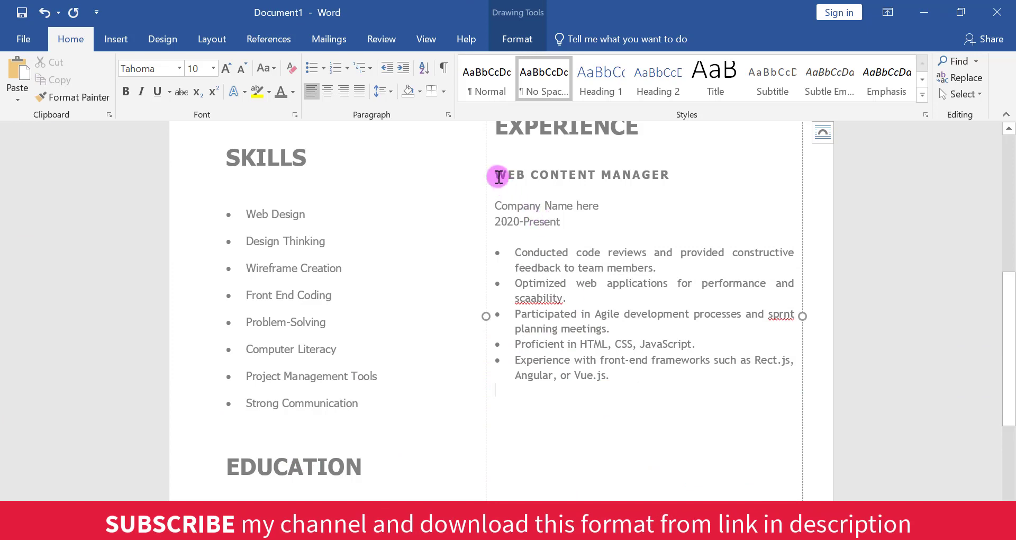
- Copy the whole WEB CONTENT MANAGER entry, from its heading through the last bullet, and paste it below the original
drag(496, 170, 589, 380)
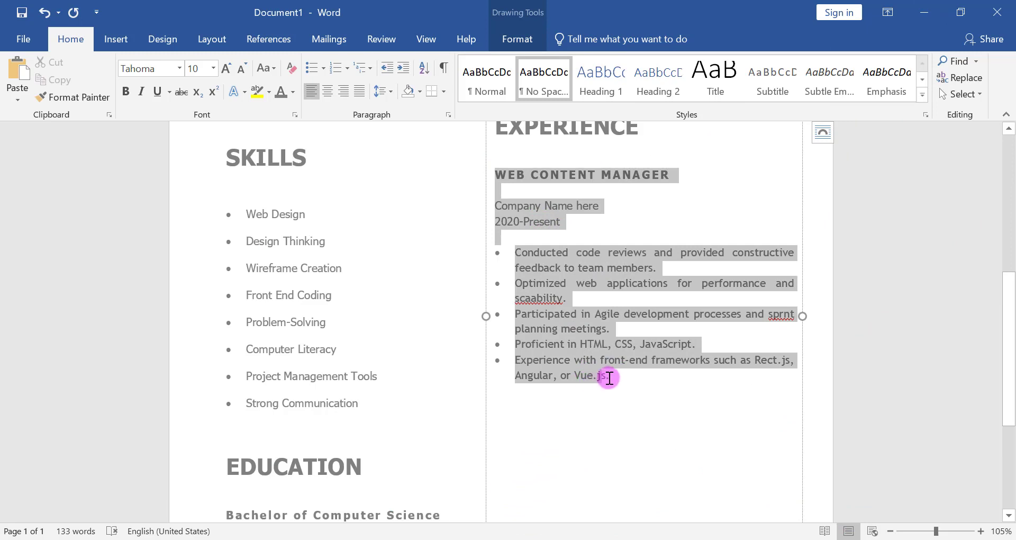
right_click(553, 304)
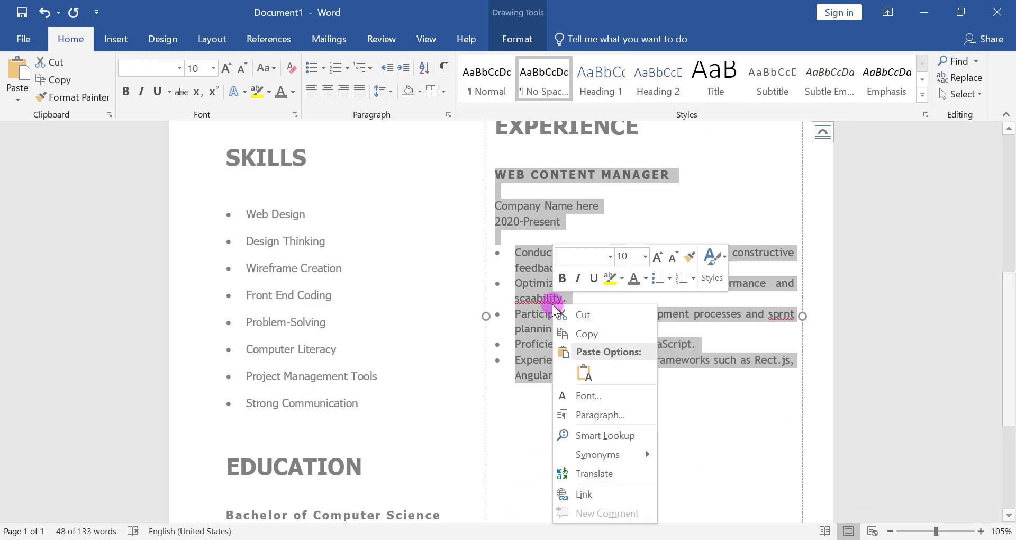
click(587, 334)
drag(1009, 338, 1010, 429)
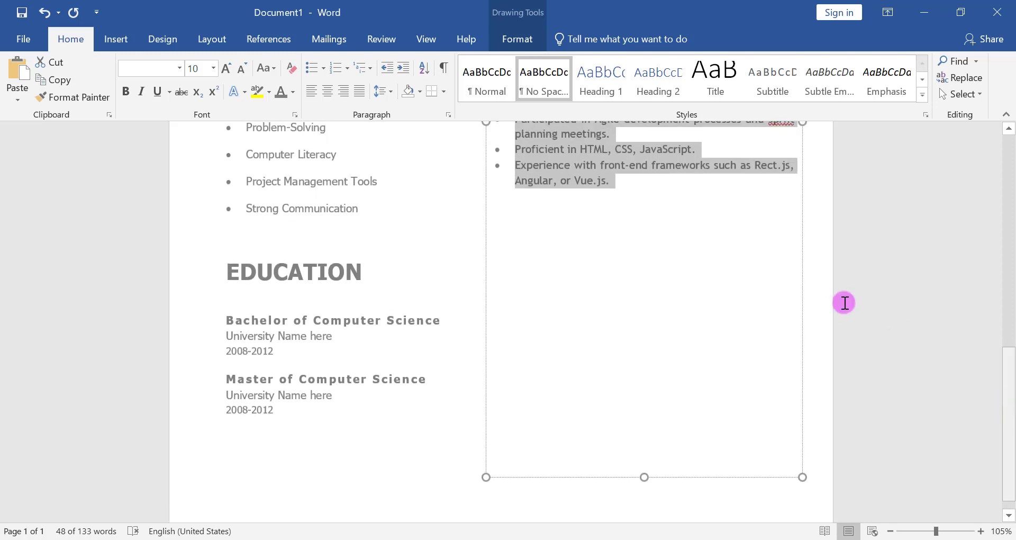
click(688, 214)
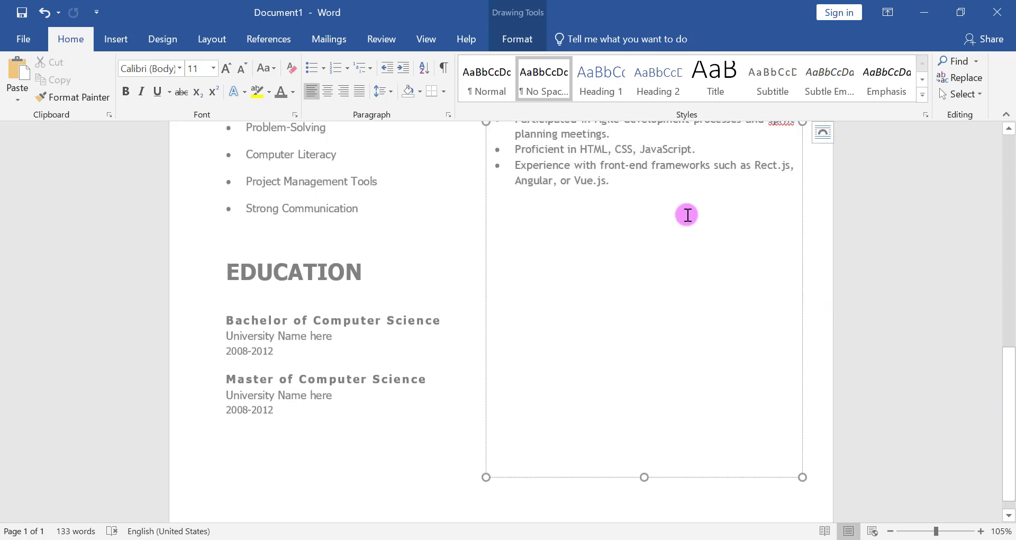
key(ctrl+v)
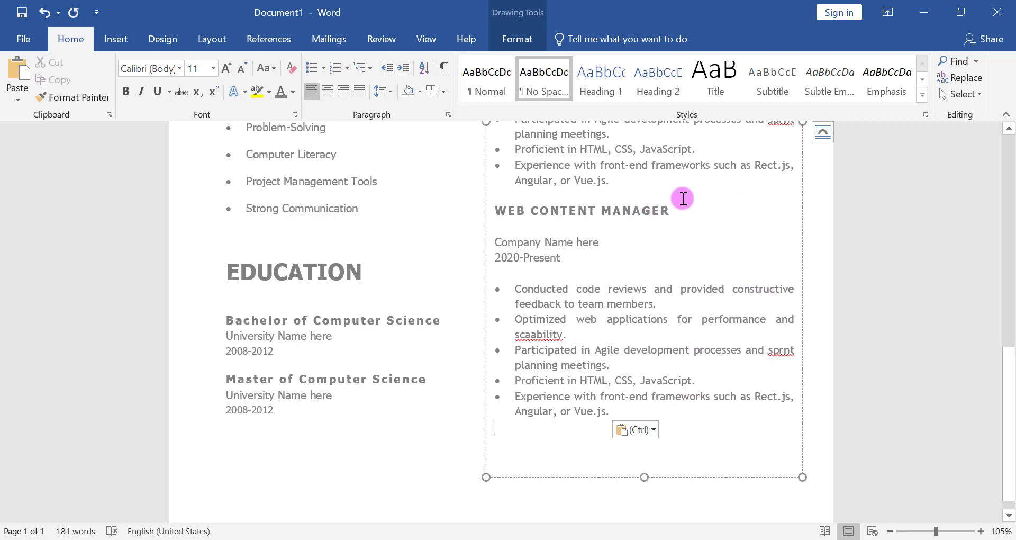
- Change the job title of the pasted second entry to WEB DEVELOPER and remove the extra word
key(BackSpace)
key(BackSpace)
key(BackSpace)
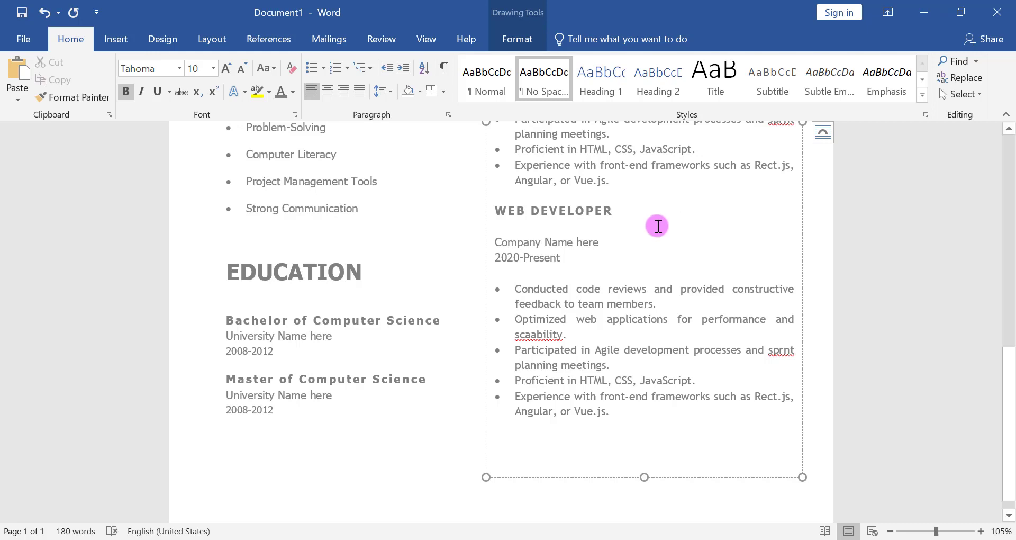
click(737, 320)
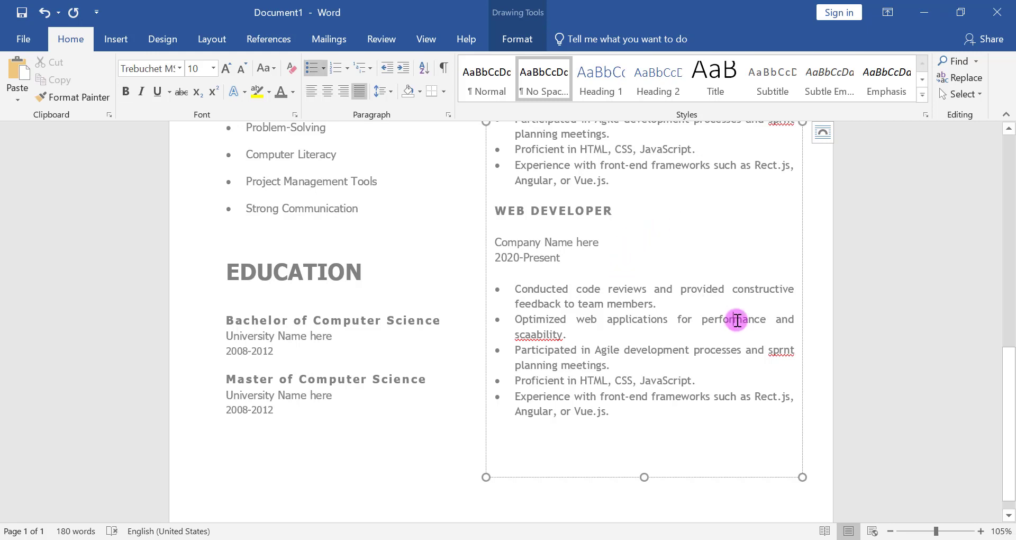
- Insert a blank line above the WEB DEVELOPER entry and shorten the experience text box to end just below its last bullet
drag(1010, 435, 1010, 368)
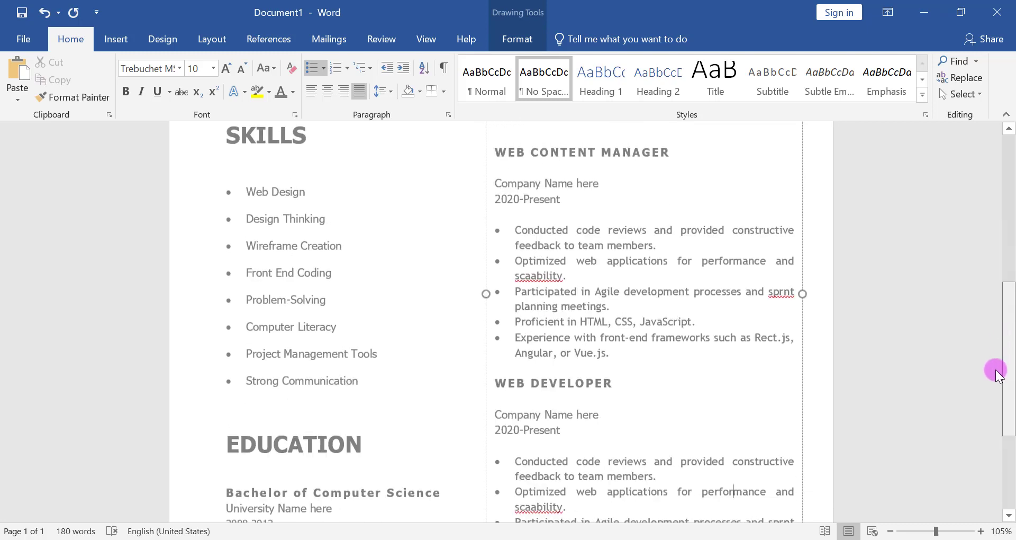
click(492, 377)
key(Return)
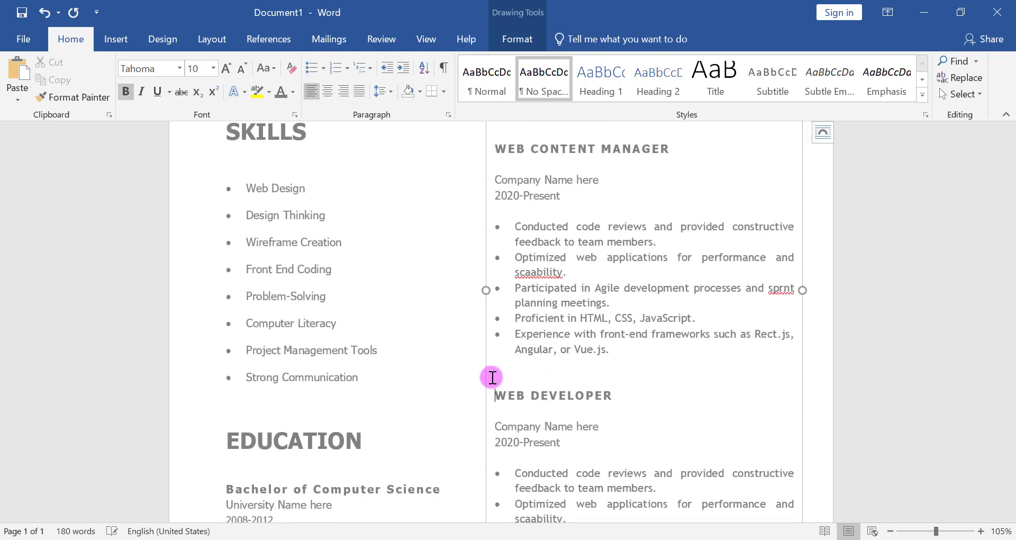
drag(1011, 373, 1011, 447)
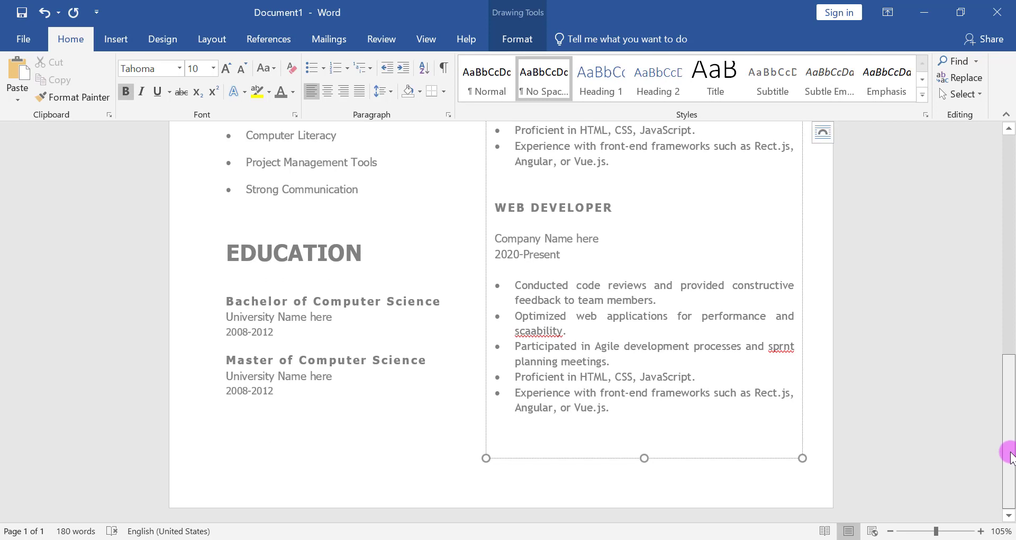
drag(648, 461, 643, 428)
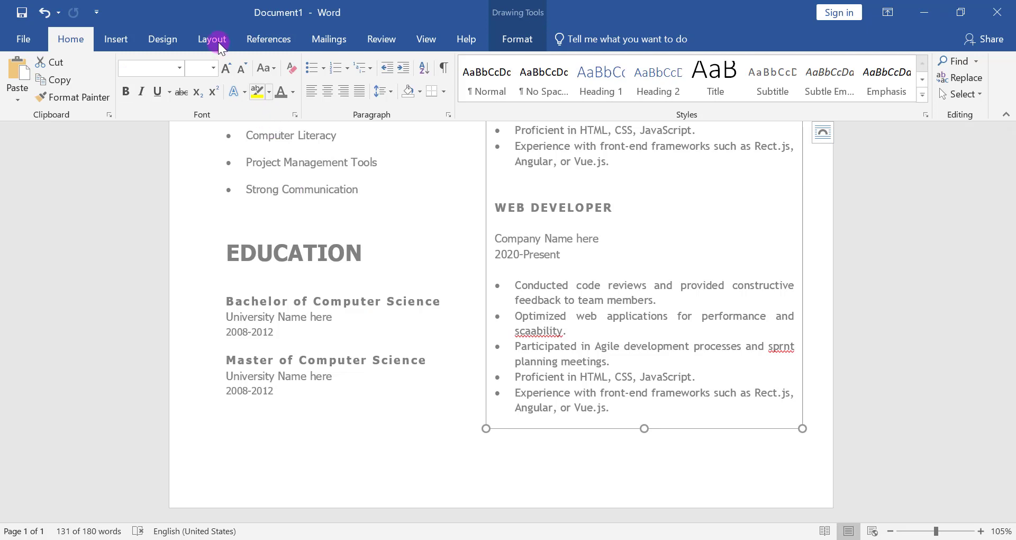
- Draw a parallelogram about 5.88" wide and 0.43" high and move it to the page's bottom-left corner, past the left edge
click(121, 33)
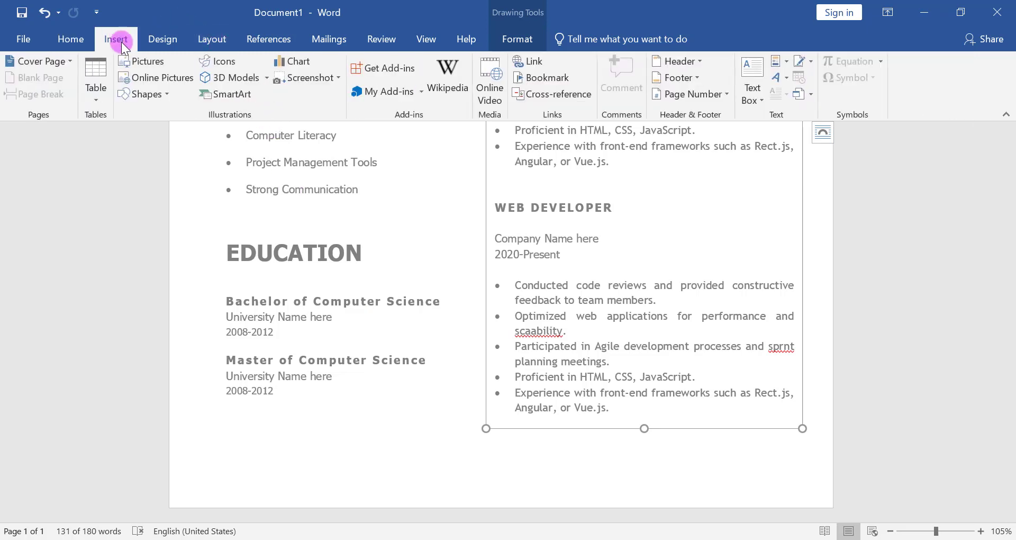
click(132, 92)
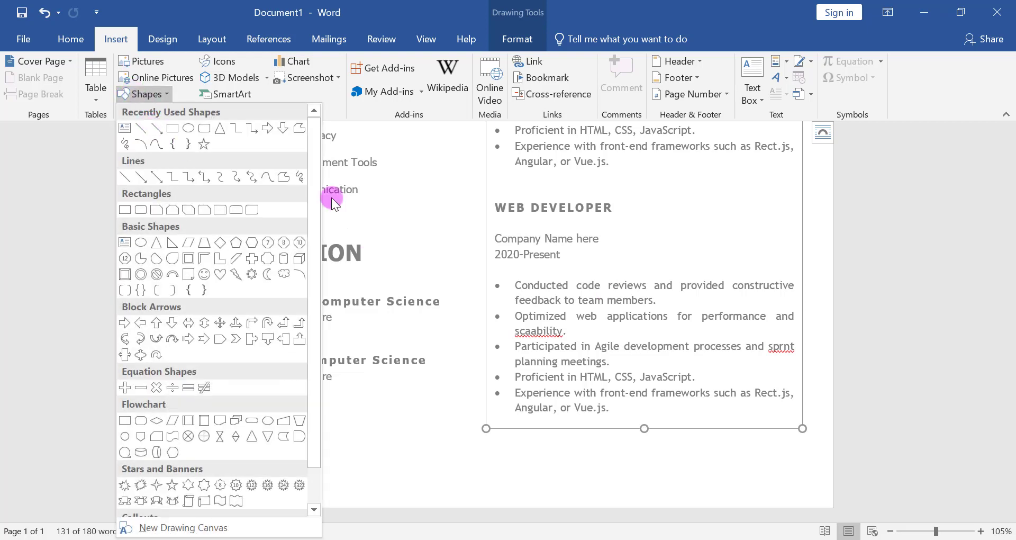
click(188, 244)
drag(174, 448, 648, 483)
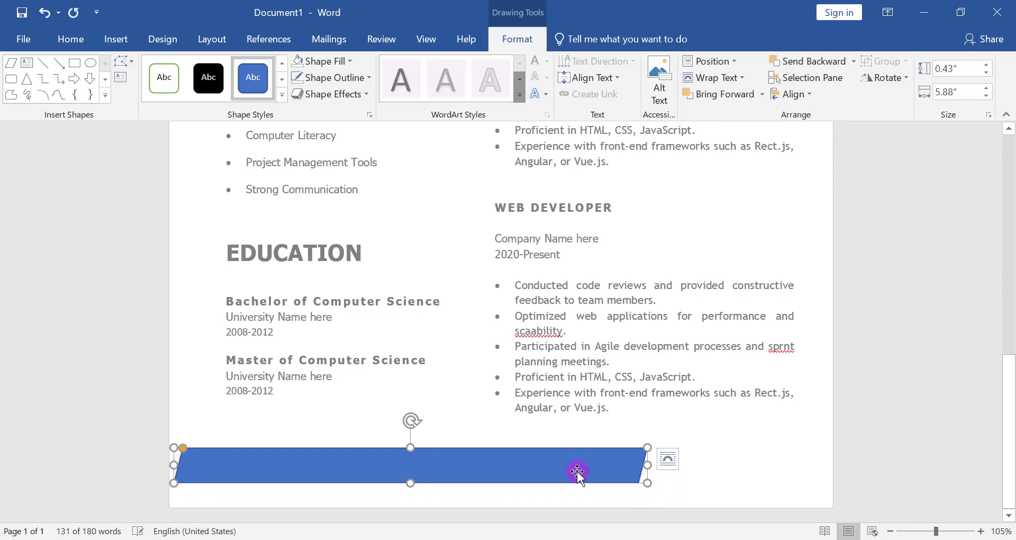
drag(579, 474, 545, 486)
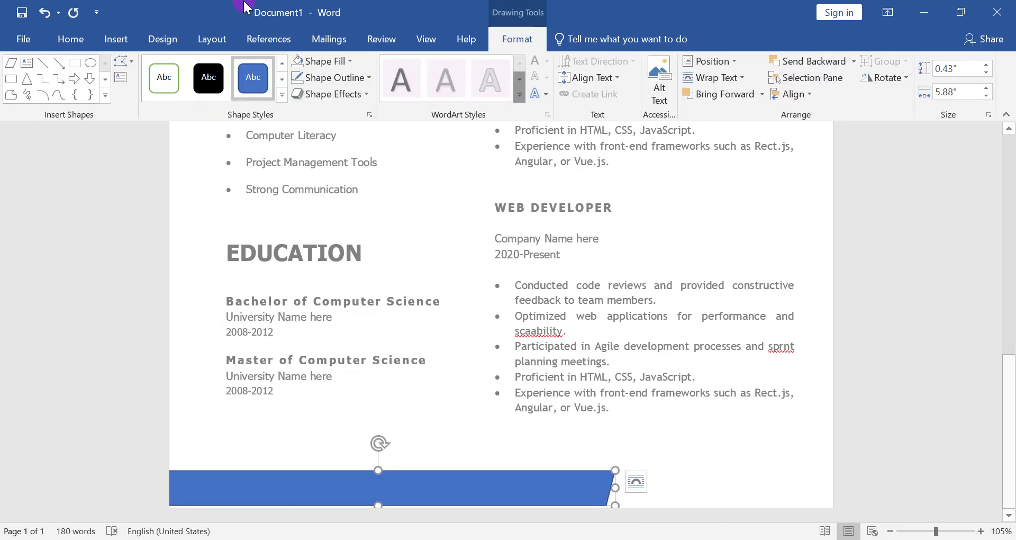
- Fill the parallelogram with White, Background 1, Darker 15%, remove its outline and align it with the page's bottom edge
click(326, 61)
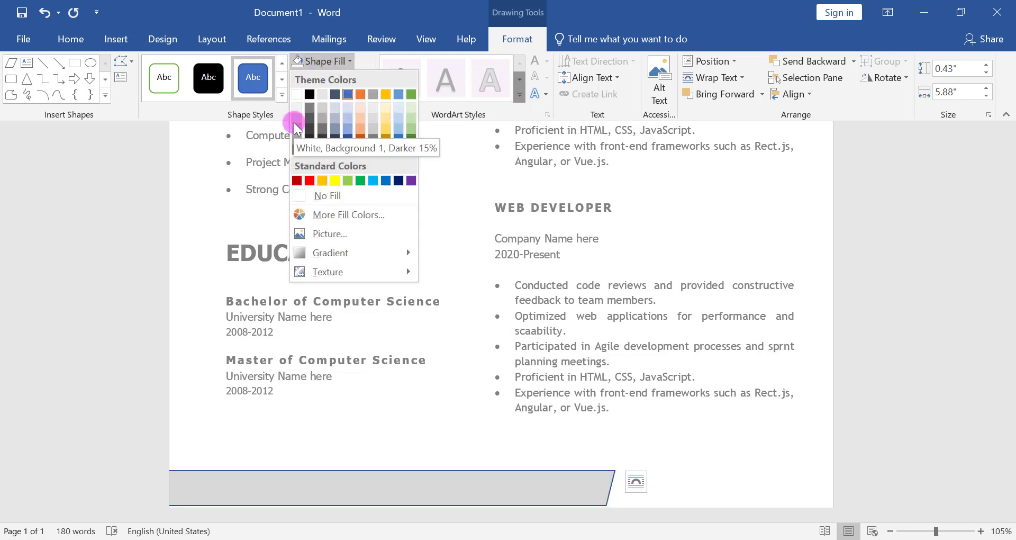
click(297, 128)
click(334, 78)
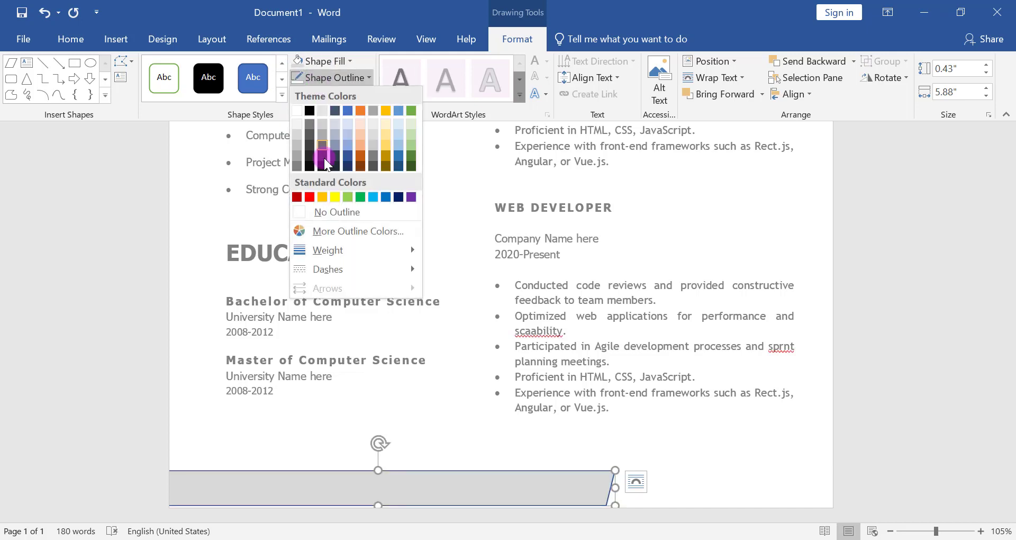
click(322, 212)
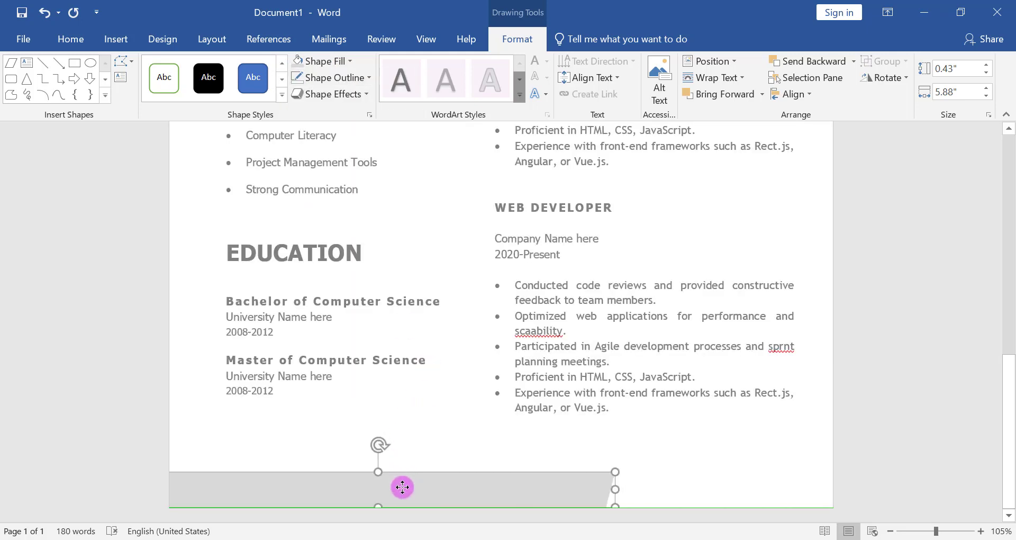
click(426, 433)
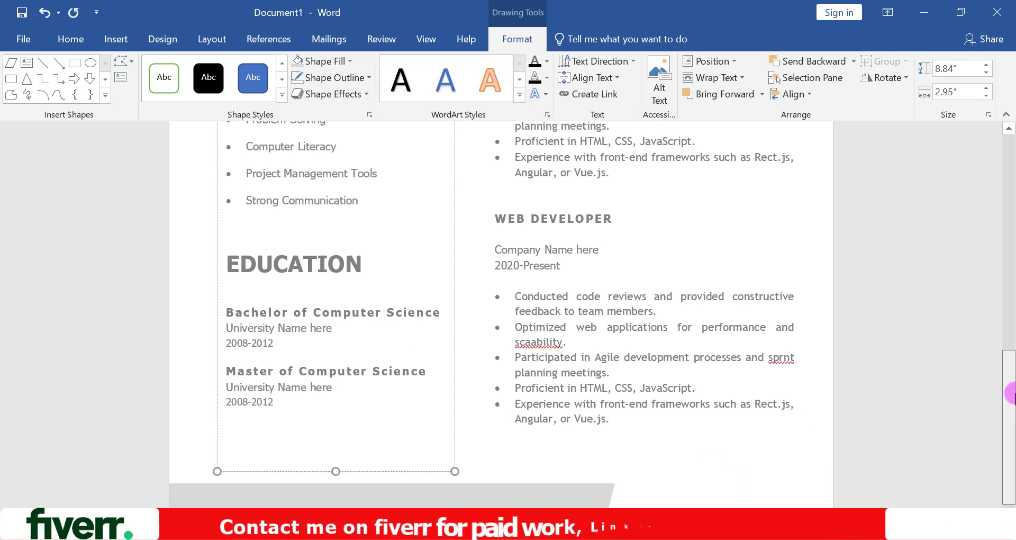
- Duplicate the grey parallelogram, place the copy in the page's bottom-right corner and widen the original, leaving a slanted gap between them
click(526, 492)
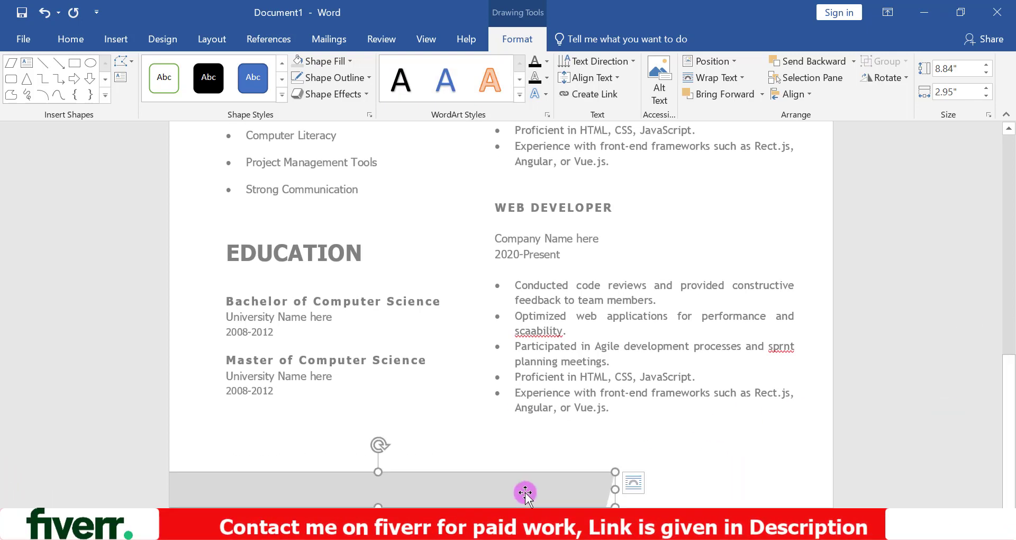
key(ctrl+d)
drag(506, 500, 1013, 484)
click(548, 484)
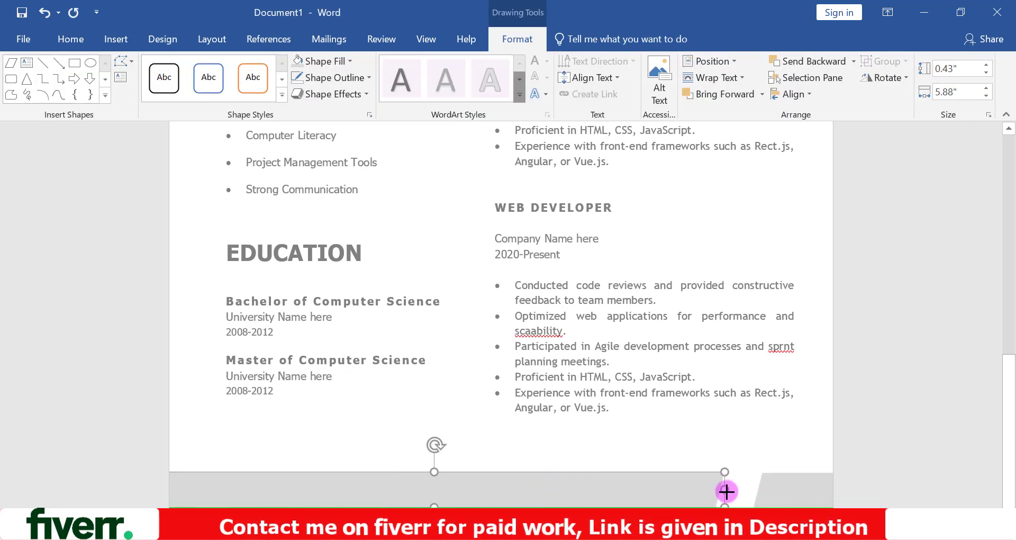
click(694, 456)
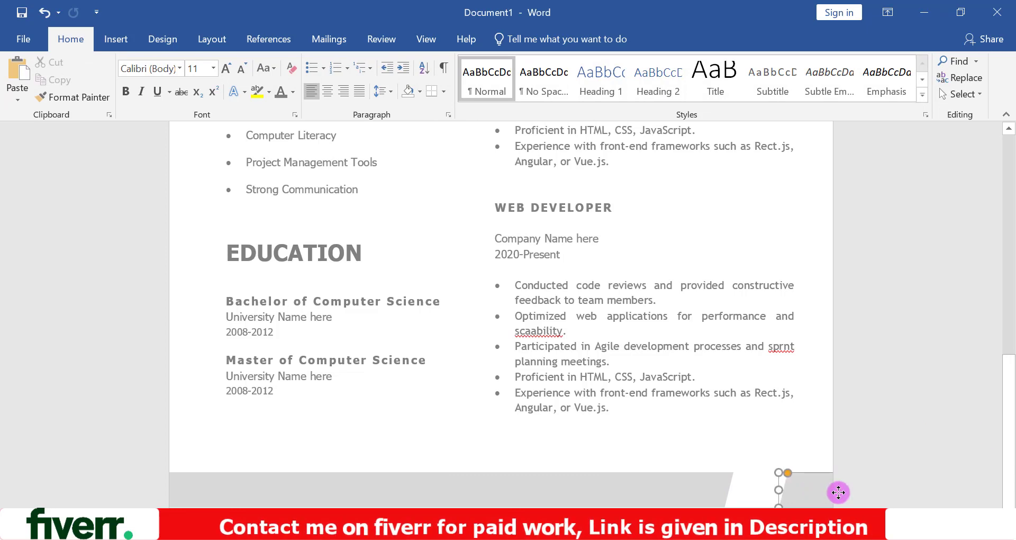
click(710, 452)
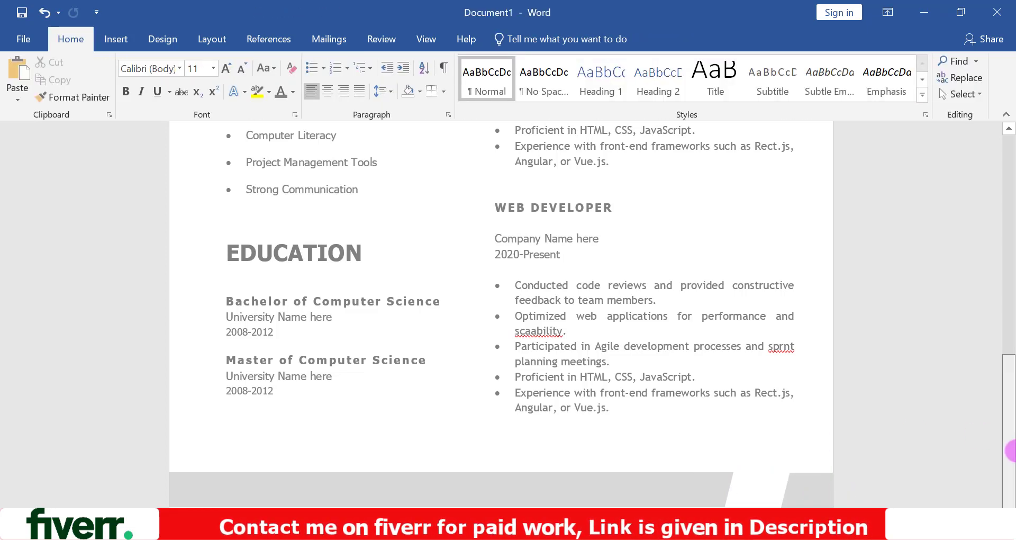
- Insert the telephone handset icon from the Communication category and set its text wrapping to In Front of Text
drag(1012, 455, 1011, 177)
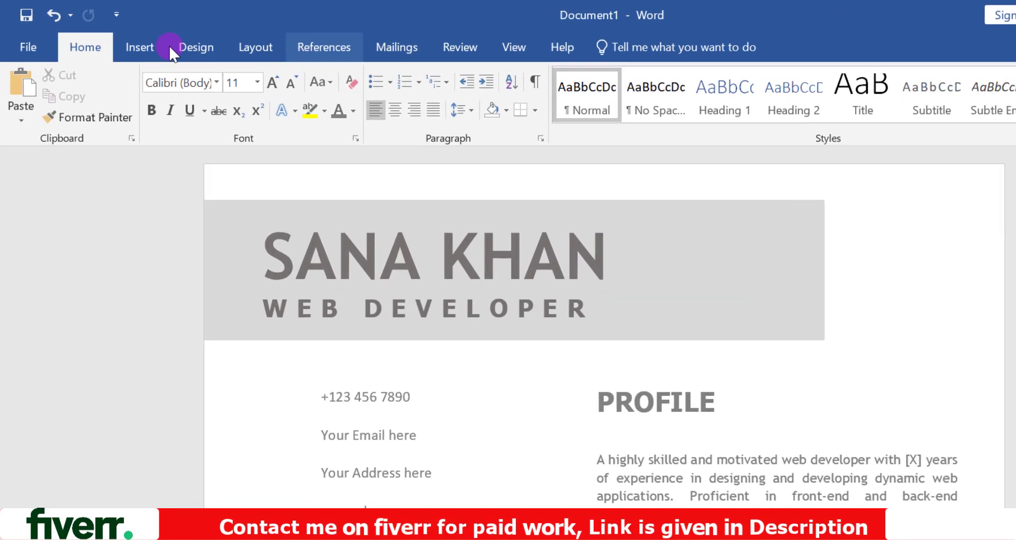
click(120, 40)
click(148, 97)
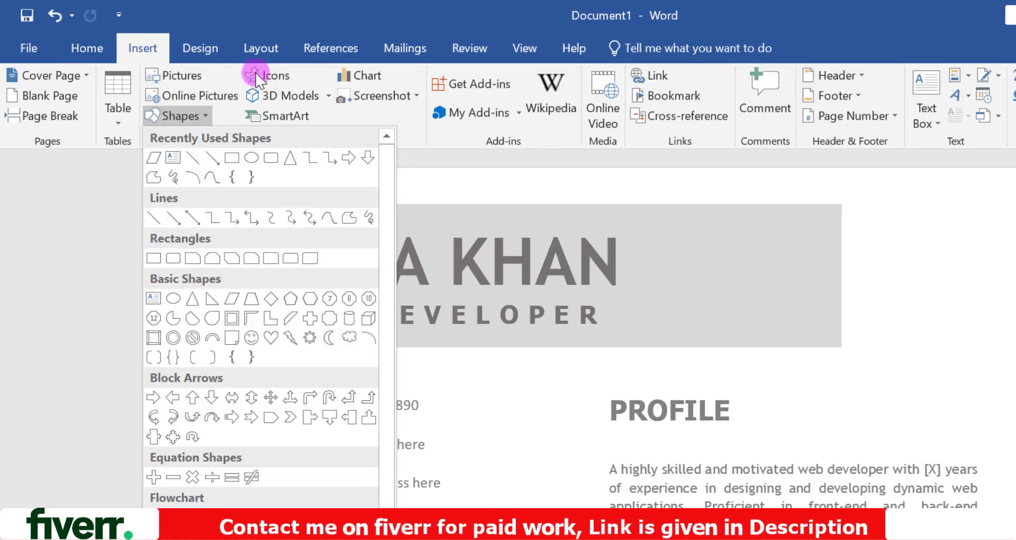
click(258, 79)
drag(360, 262, 342, 338)
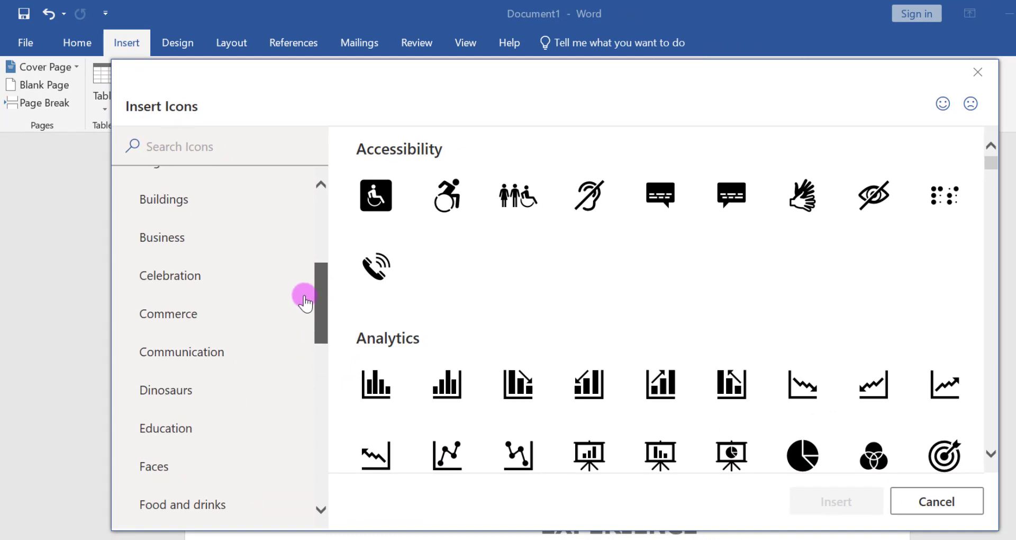
click(223, 351)
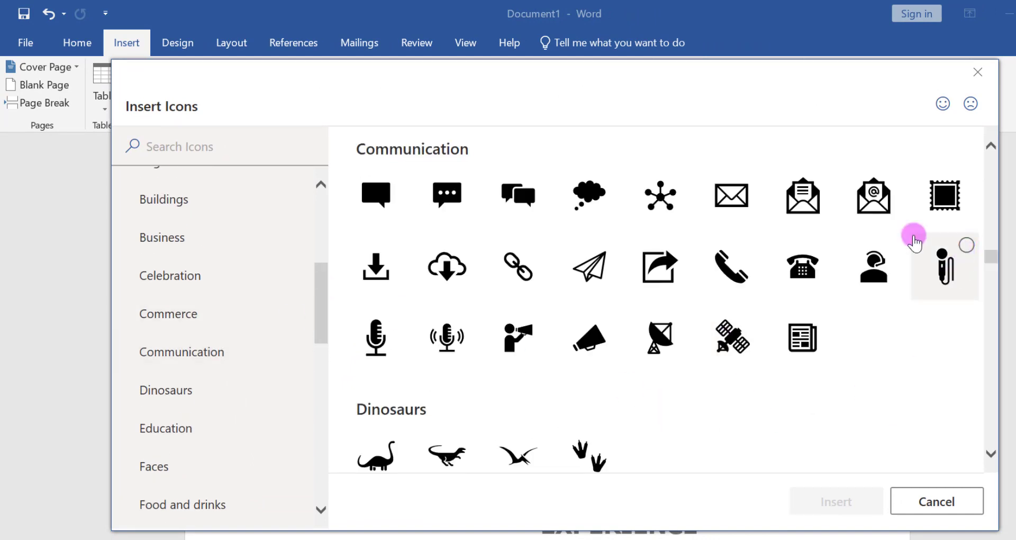
click(743, 273)
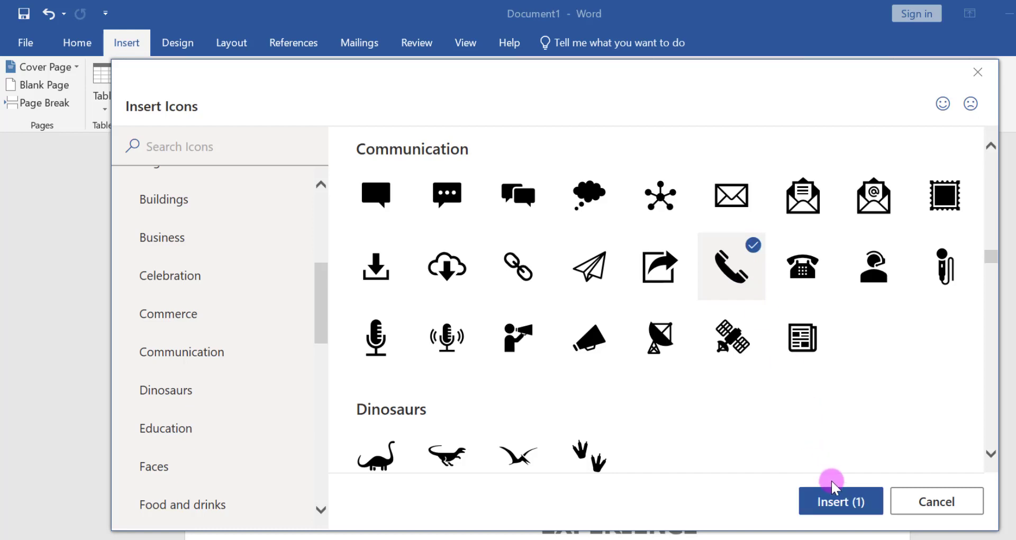
click(841, 509)
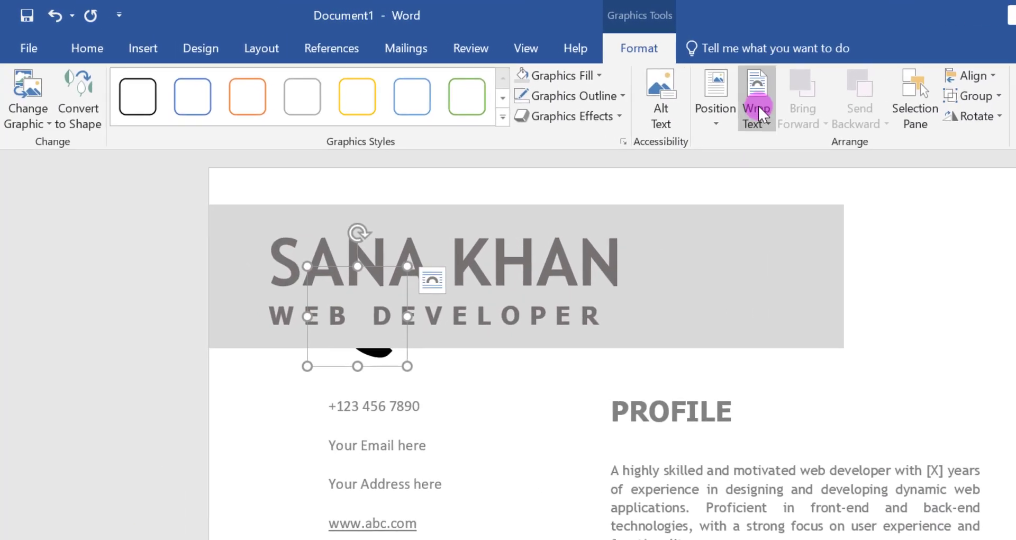
click(759, 106)
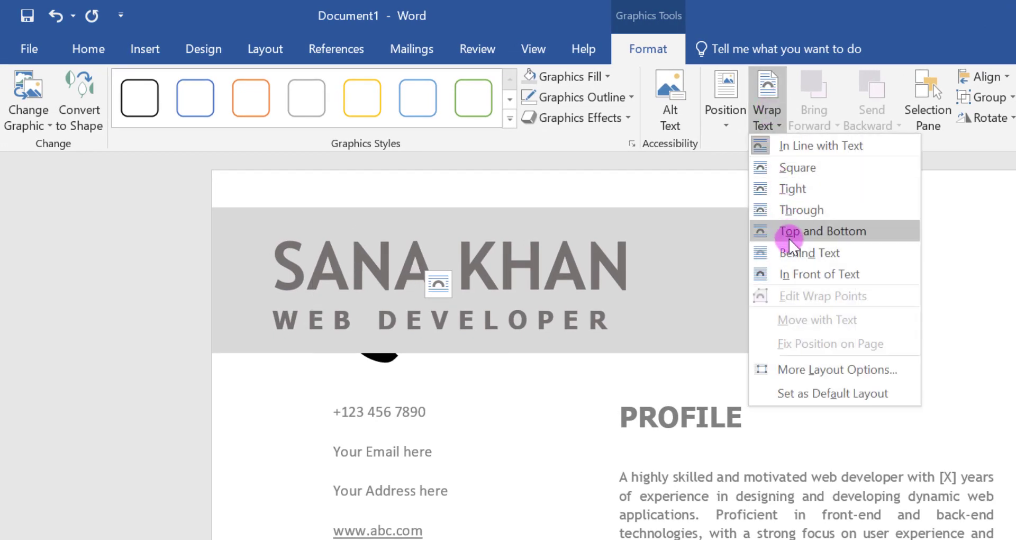
click(795, 273)
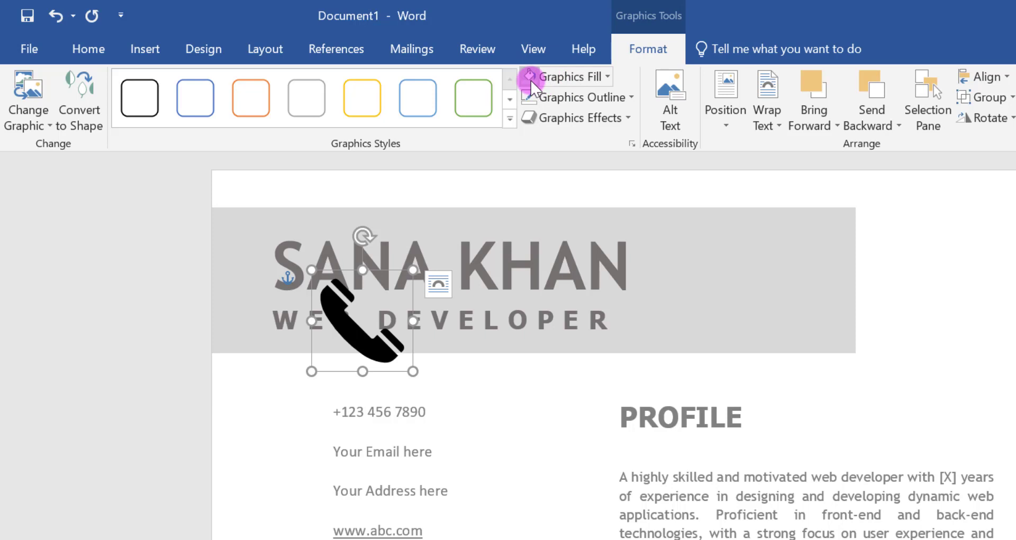
- Fill the telephone icon with White, Background 1, Darker 50% and remove its outline
click(558, 78)
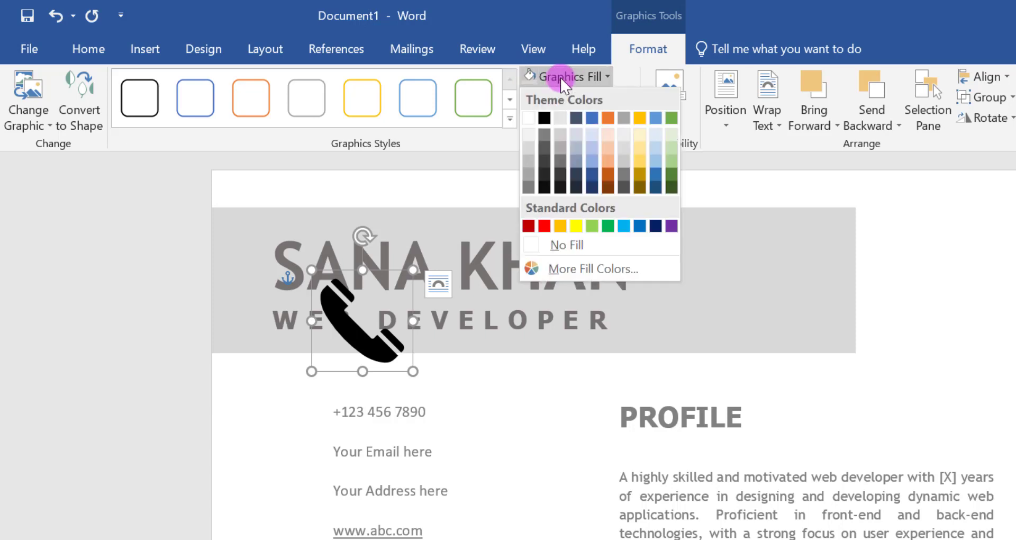
click(528, 188)
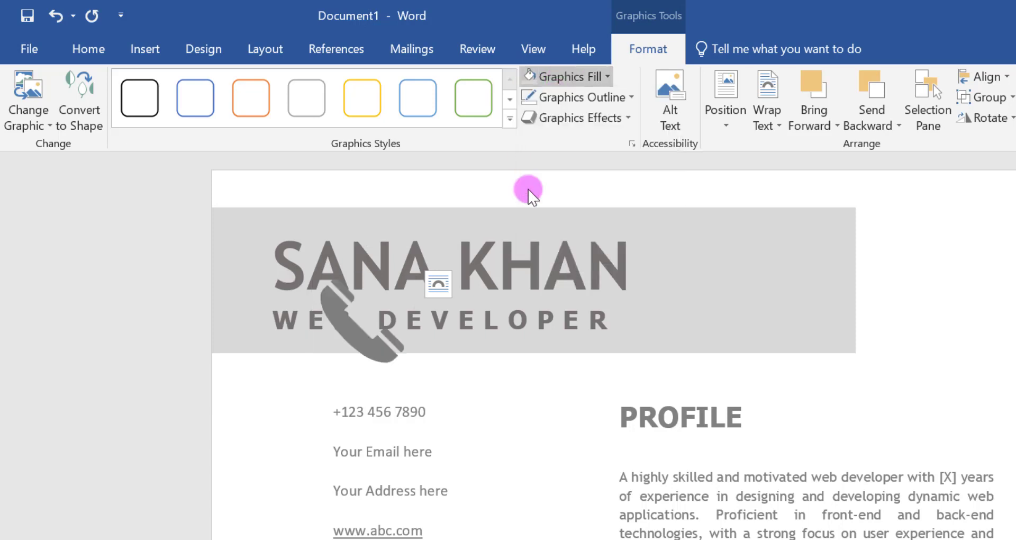
click(561, 101)
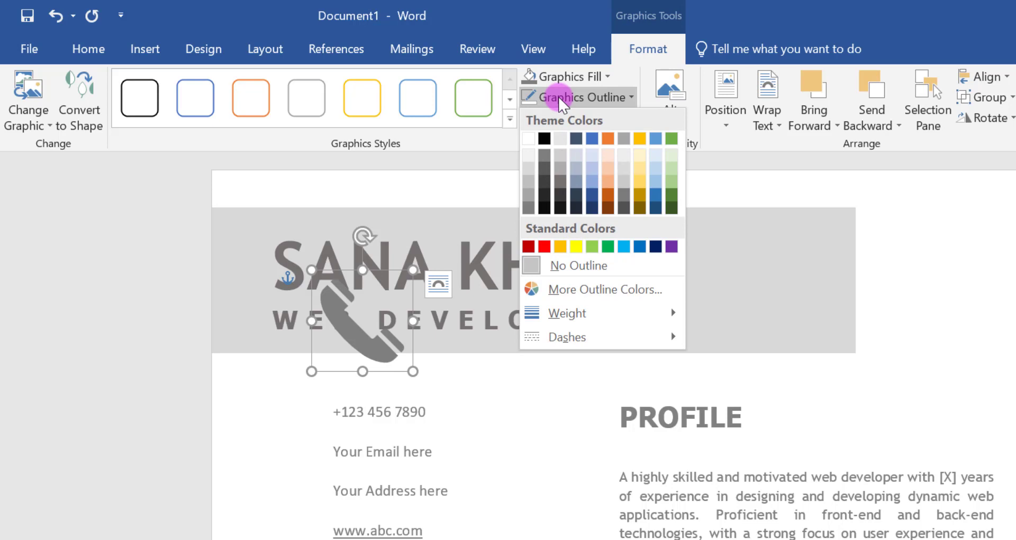
click(550, 271)
- Move the telephone icon down to the contact list, shrink it to text height and place it just before the phone number
drag(379, 324, 338, 409)
drag(372, 456, 320, 421)
drag(313, 412, 313, 412)
click(378, 412)
- Insert the closed envelope icon from the Communication category
click(145, 48)
click(268, 77)
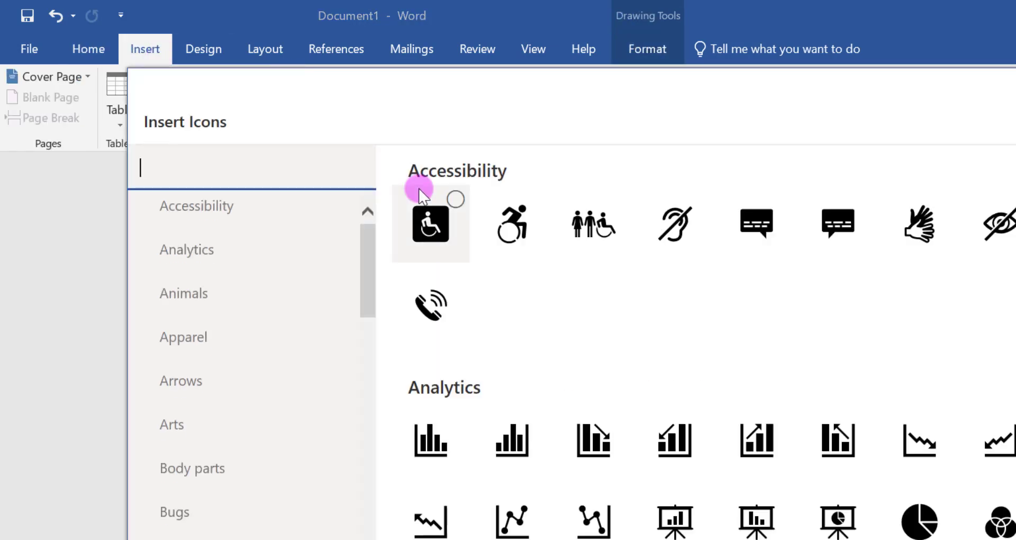
drag(366, 276, 368, 354)
click(265, 423)
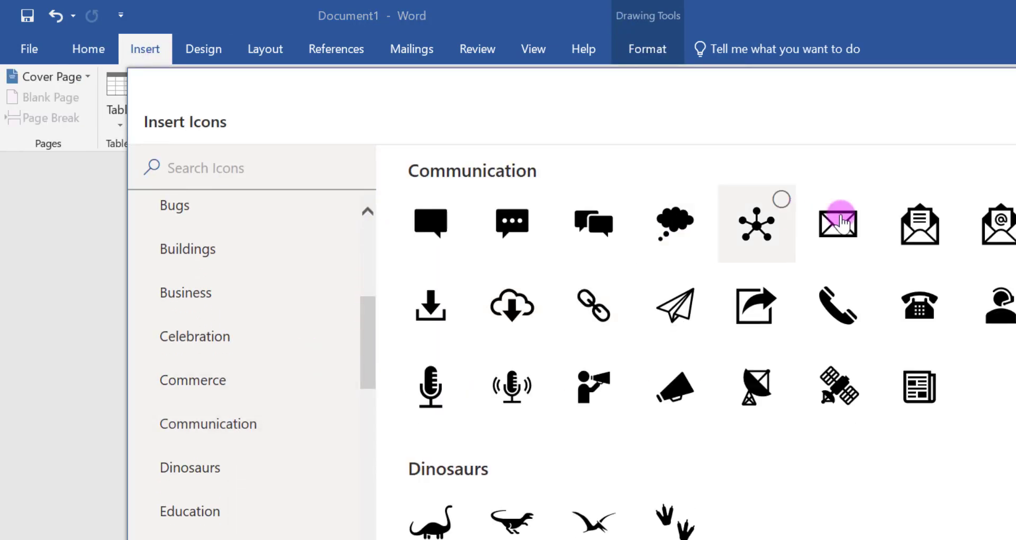
click(839, 223)
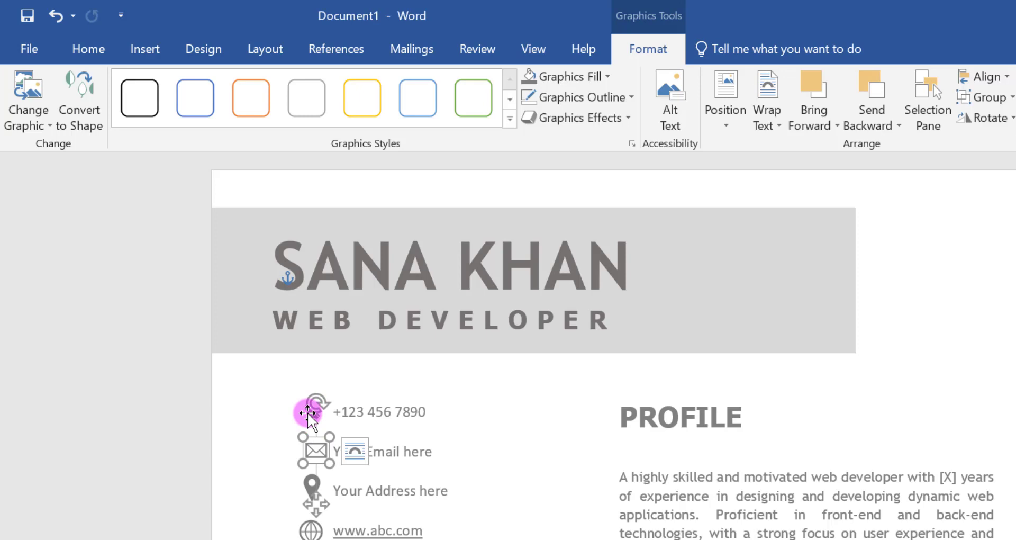
- Select all four contact icons together and align their left edges
shift+click(307, 487)
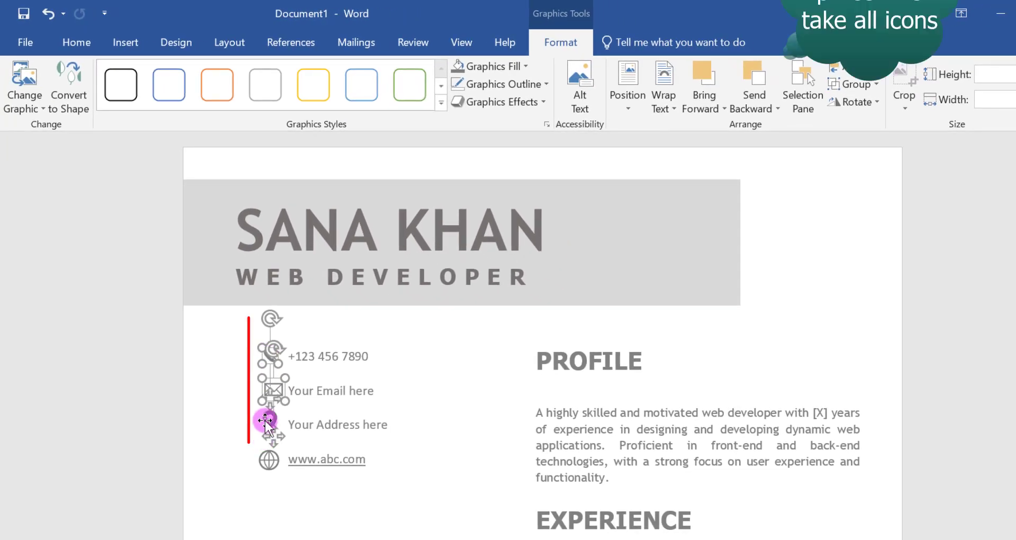
shift+click(261, 458)
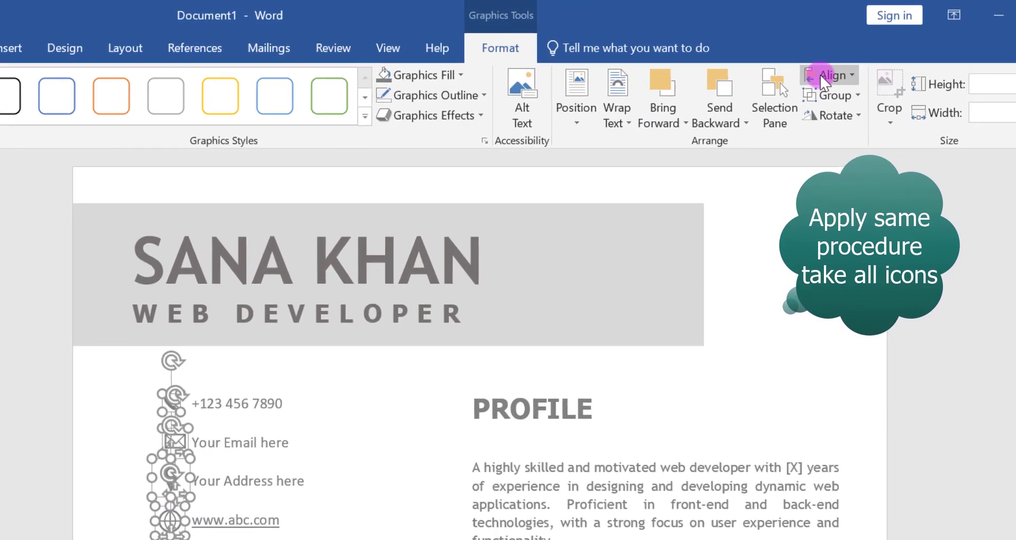
click(849, 66)
click(835, 104)
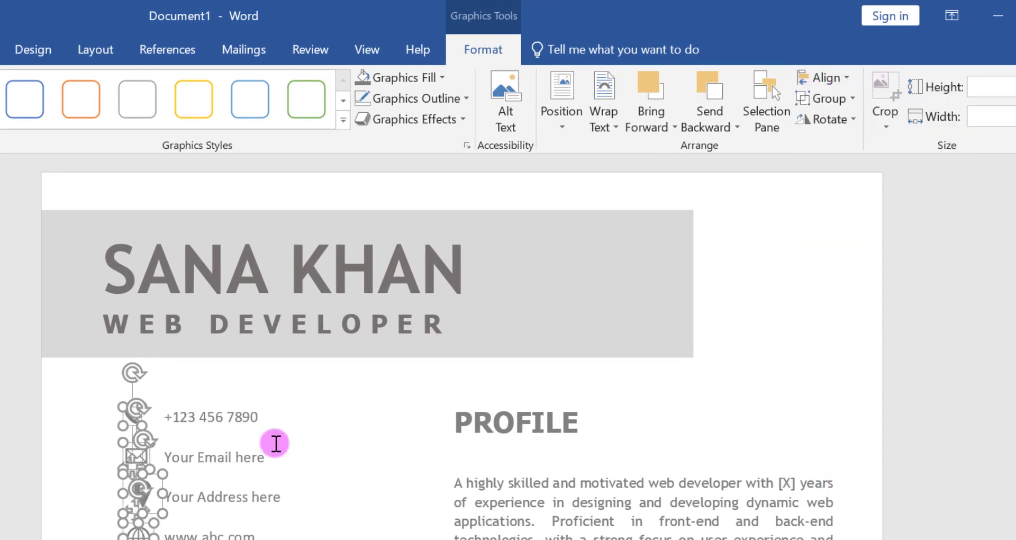
- Add the contact text box to the icon selection and left-align the icons with its left edge
shift+click(272, 442)
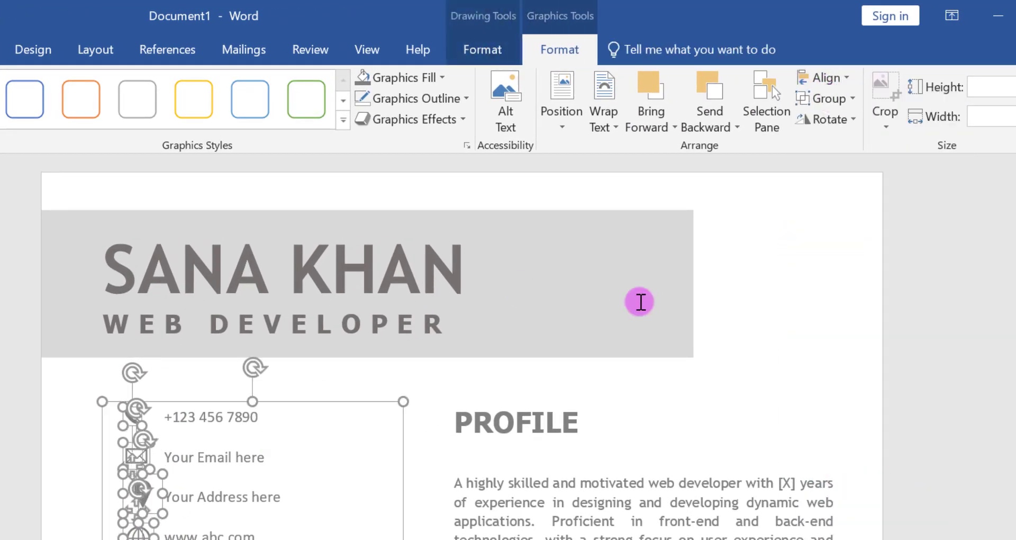
click(828, 77)
click(849, 104)
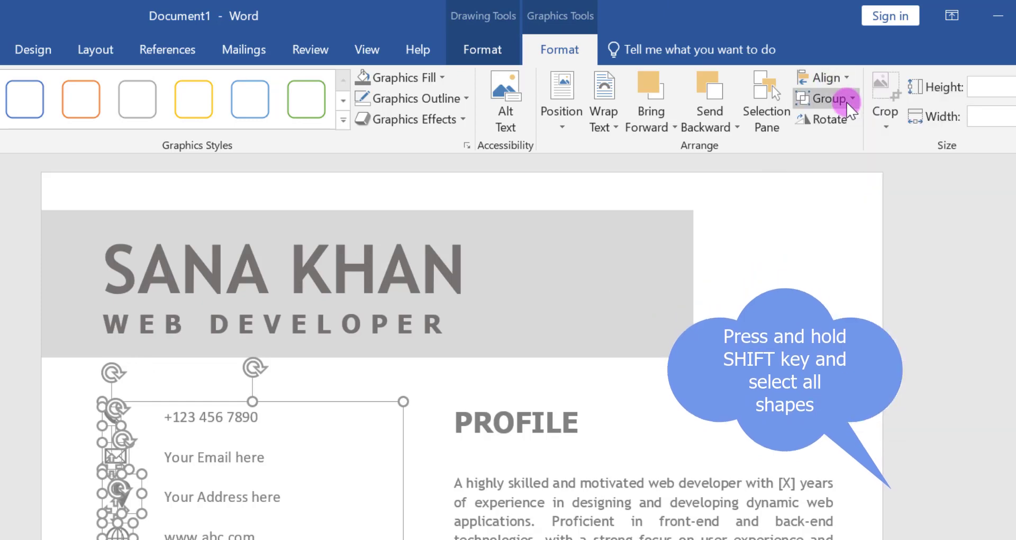
click(242, 476)
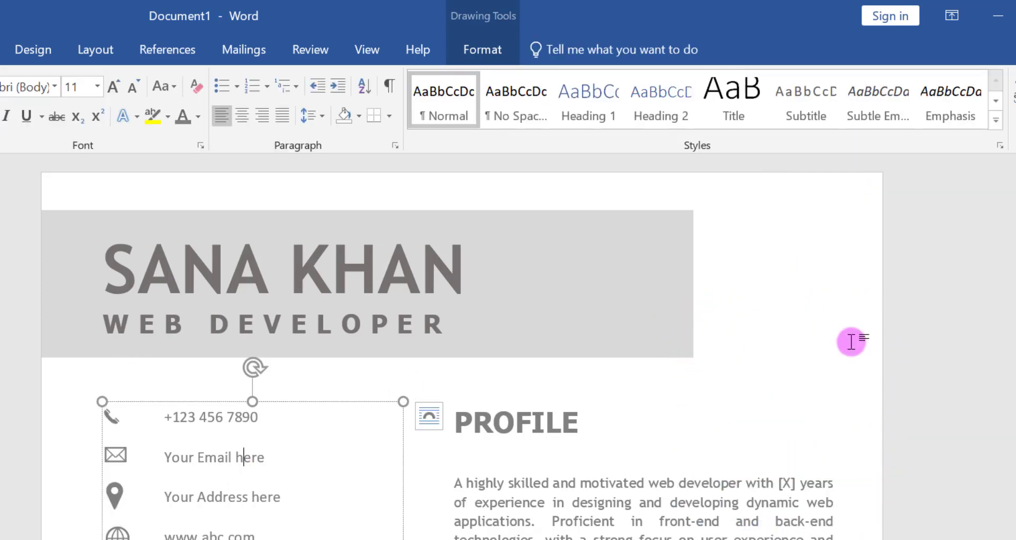
- Add an empty line above the EXPERIENCE heading to separate it from the profile paragraph
scroll(844, 341, down, 10)
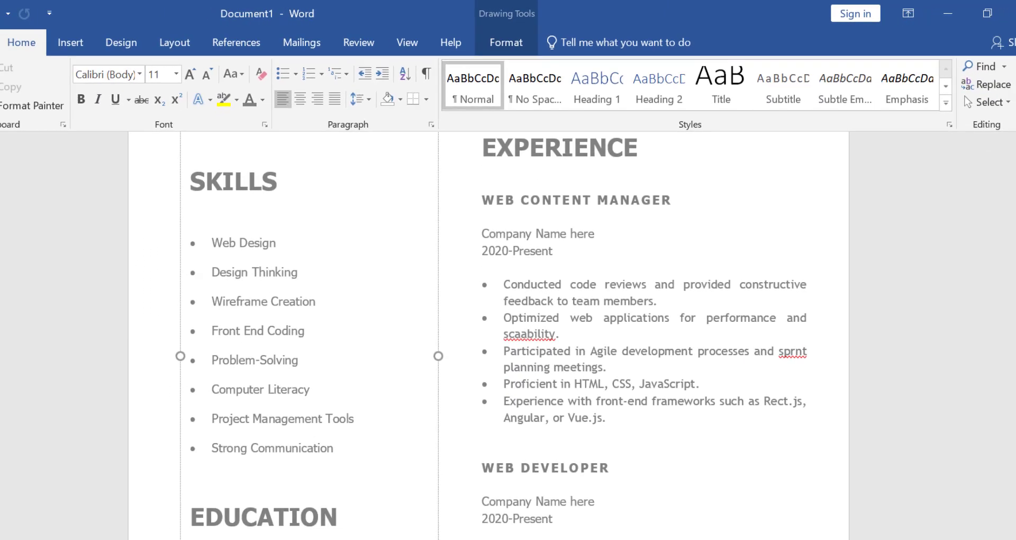
drag(1010, 383, 1009, 455)
click(783, 402)
drag(1011, 404, 1010, 246)
click(503, 364)
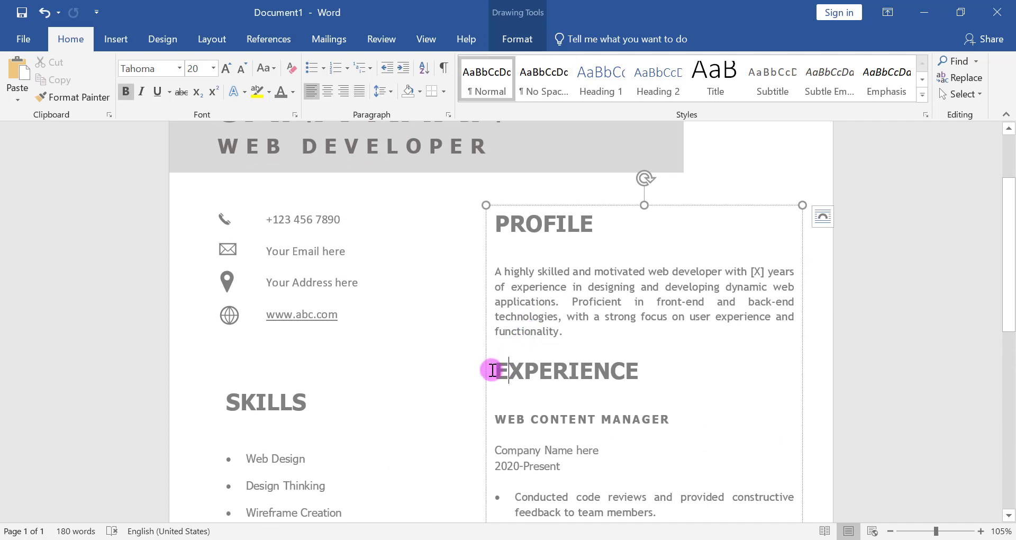
key(Return)
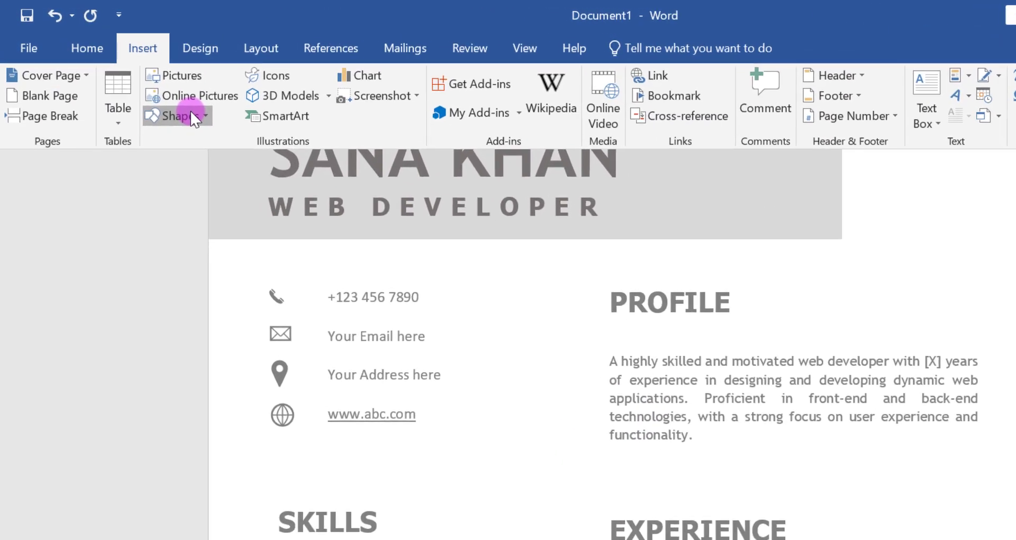
- Draw a vertical line about 3.68" long between the two columns, starting level with the PROFILE heading
click(194, 116)
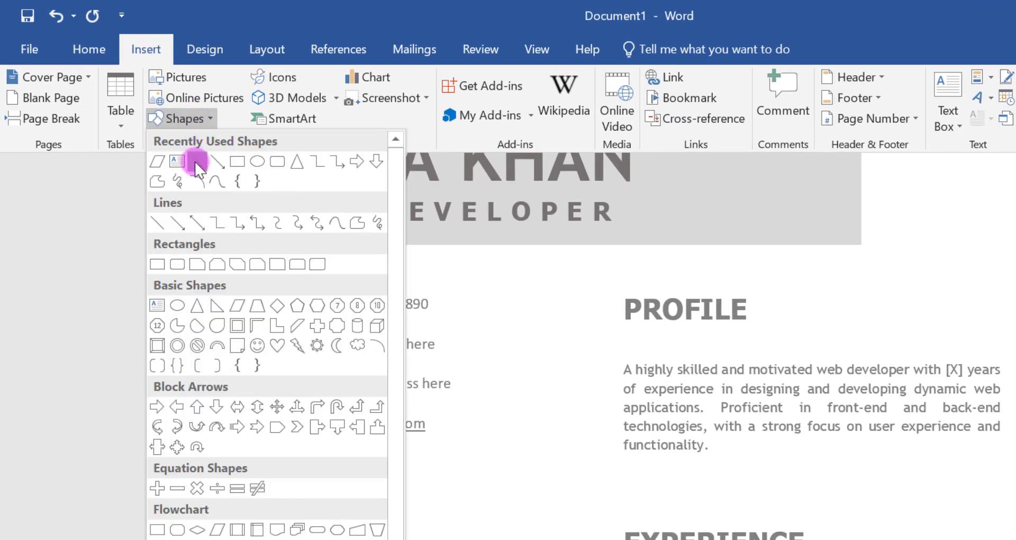
click(197, 163)
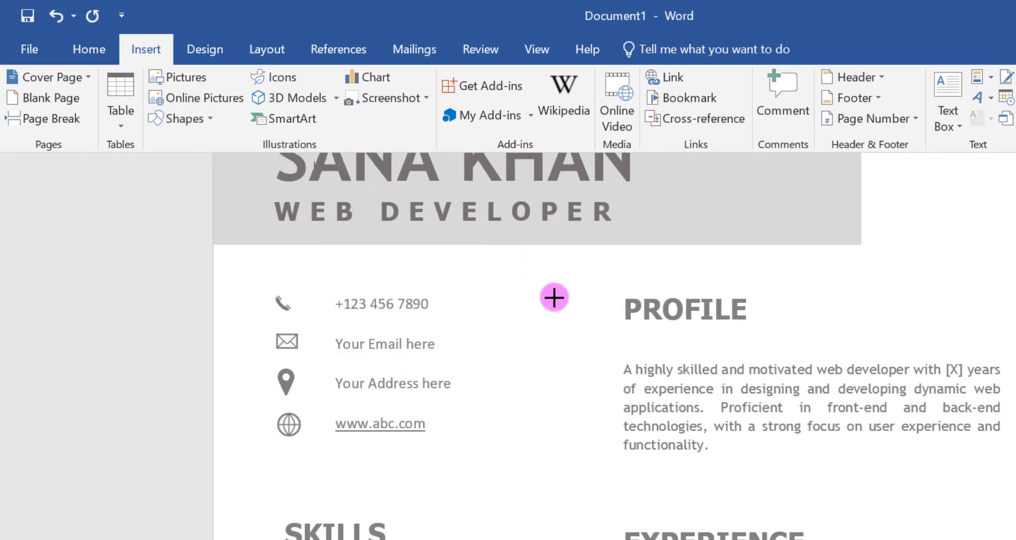
mouse_move(569, 297)
mouse_down()
mouse_move(568, 488)
mouse_move(495, 538)
mouse_move(452, 520)
mouse_up()
- Extend the vertical line down to just above the footer, about 8.66" long, and set its width to 0"
mouse_move(1008, 281)
mouse_down()
mouse_move(1008, 332)
mouse_move(597, 372)
mouse_up()
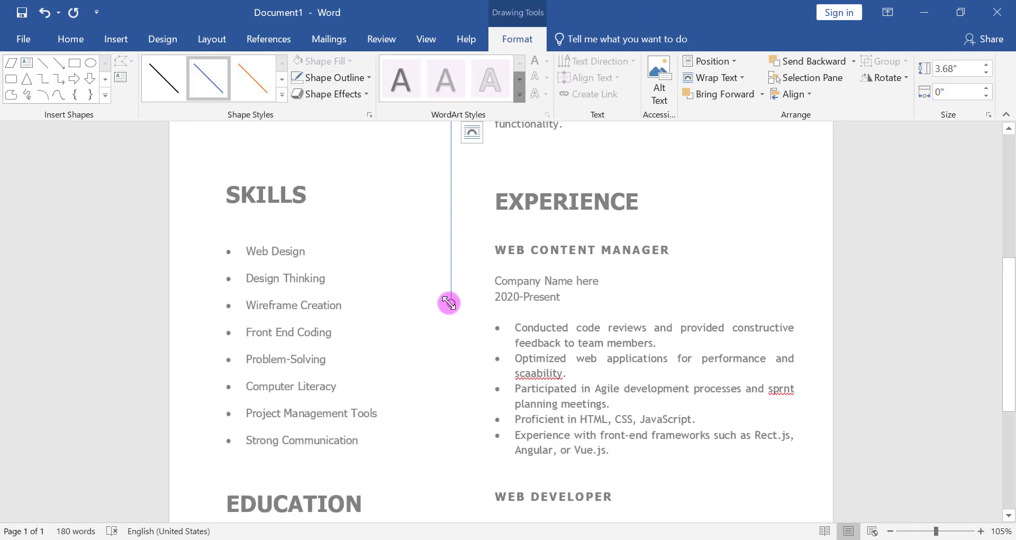
drag(449, 303, 451, 502)
drag(1009, 319, 561, 320)
drag(451, 251, 458, 452)
click(959, 70)
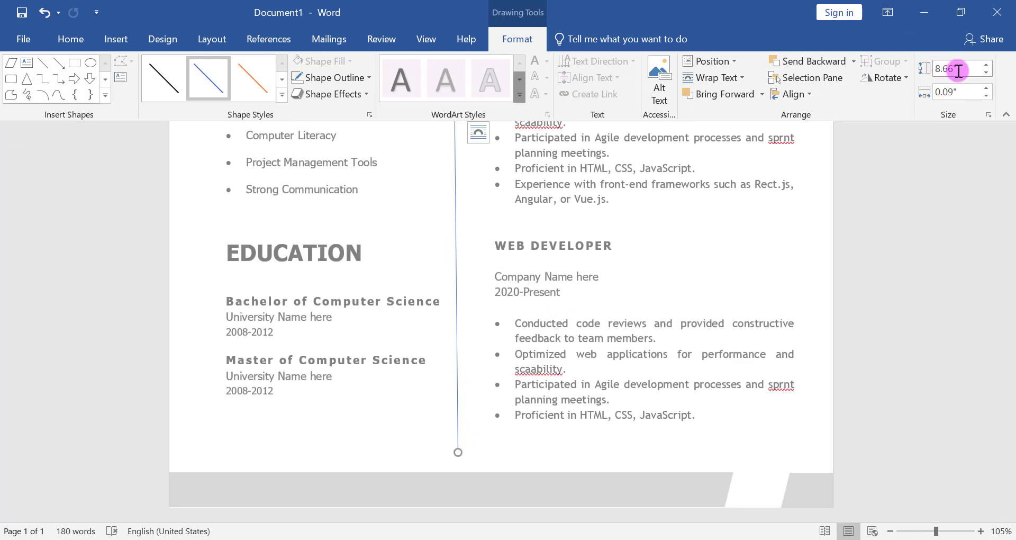
click(986, 96)
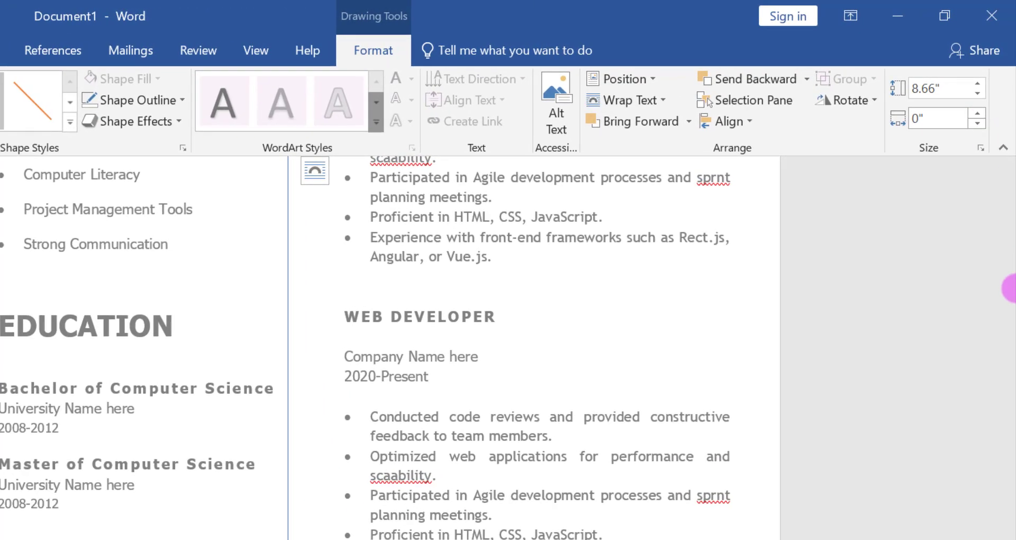
- Lengthen the vertical line to about 8.78" and set its outline to White, Background 1, Darker 50%
drag(1008, 404, 1011, 270)
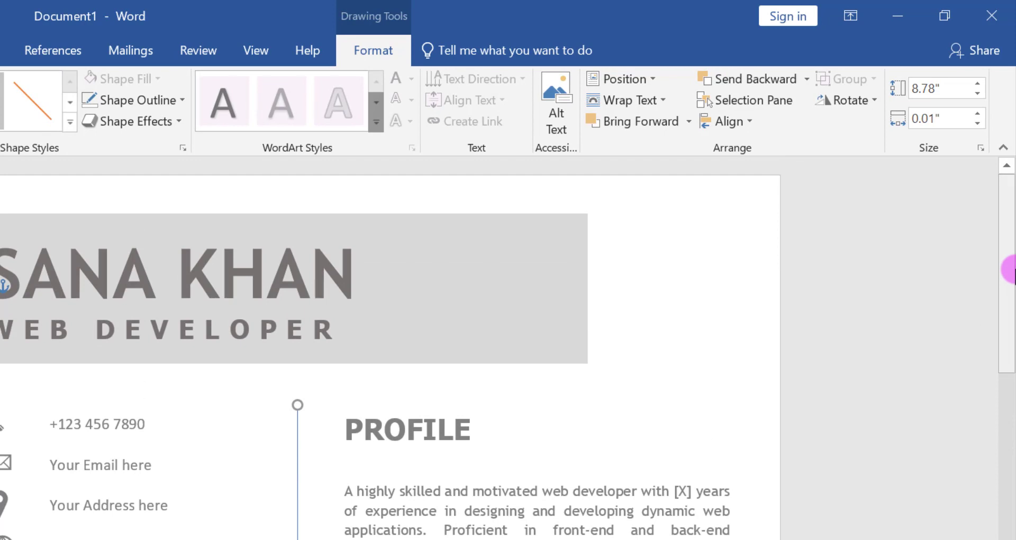
click(123, 104)
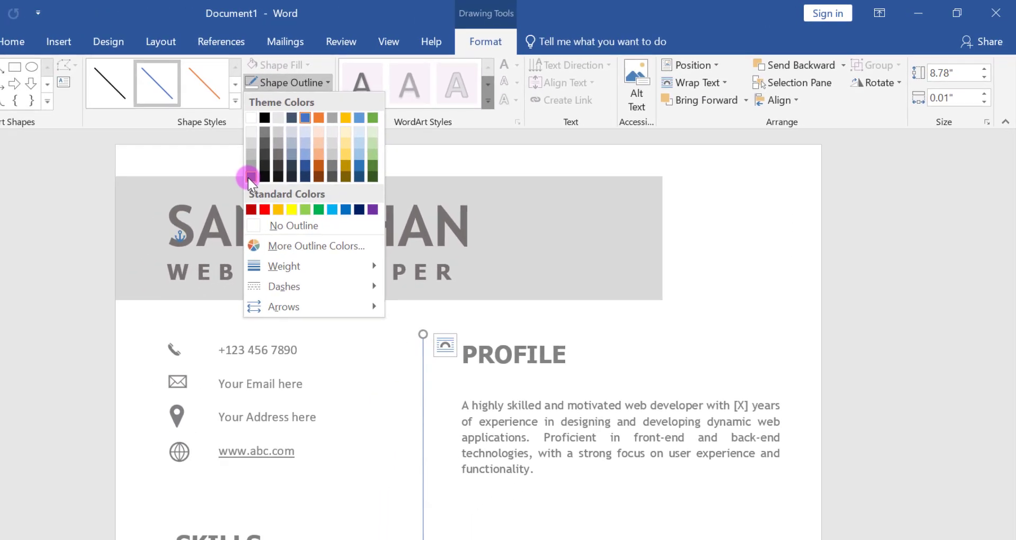
click(85, 215)
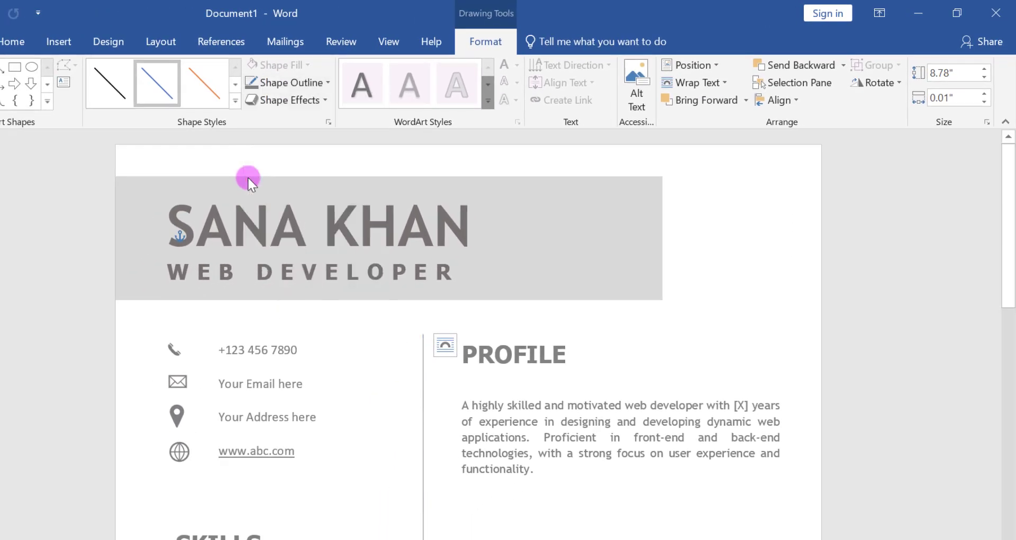
- Draw a horizontal line about 7.19" long across both columns, above the SKILLS and EXPERIENCE headings
click(59, 40)
click(84, 101)
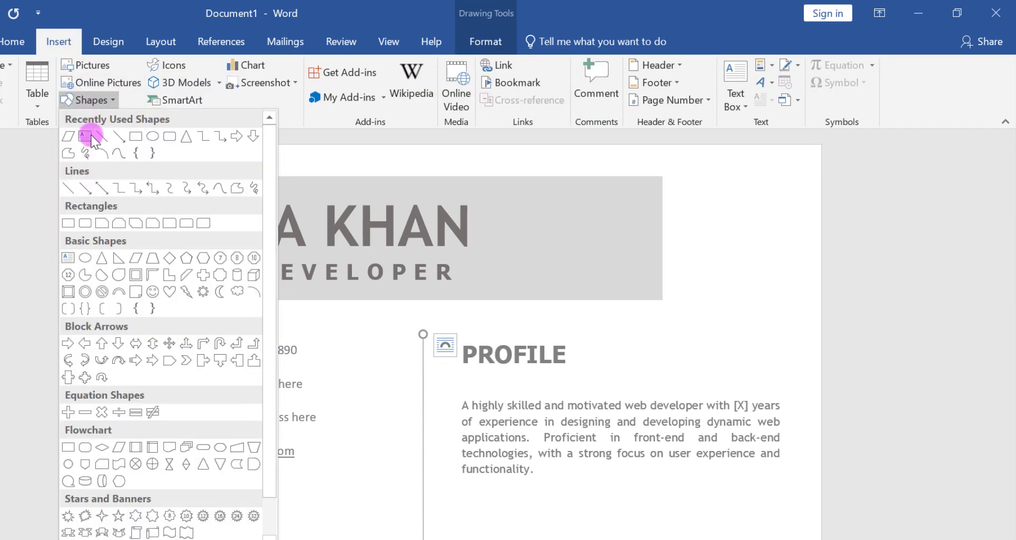
click(101, 138)
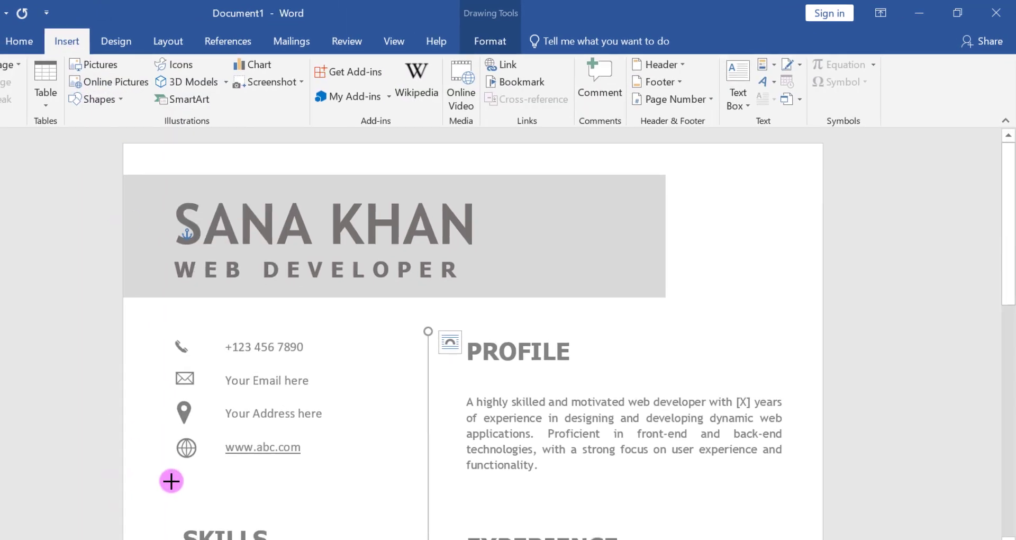
mouse_move(217, 472)
mouse_down()
mouse_move(681, 461)
mouse_move(831, 475)
mouse_move(800, 477)
mouse_move(801, 463)
mouse_up()
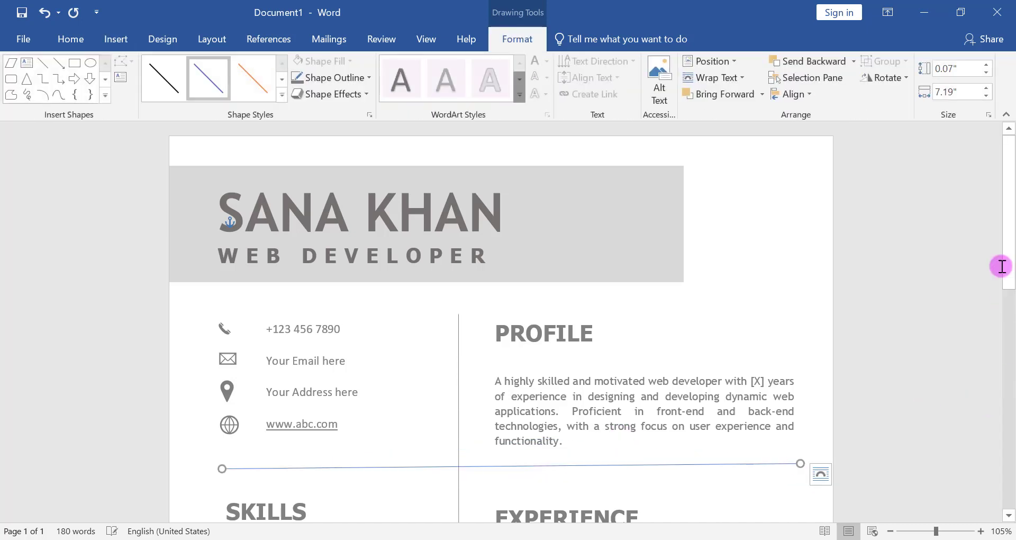
- Select the horizontal line and shift it slightly down between the profile paragraph and the EXPERIENCE heading
drag(1012, 282, 1011, 336)
click(505, 347)
click(450, 317)
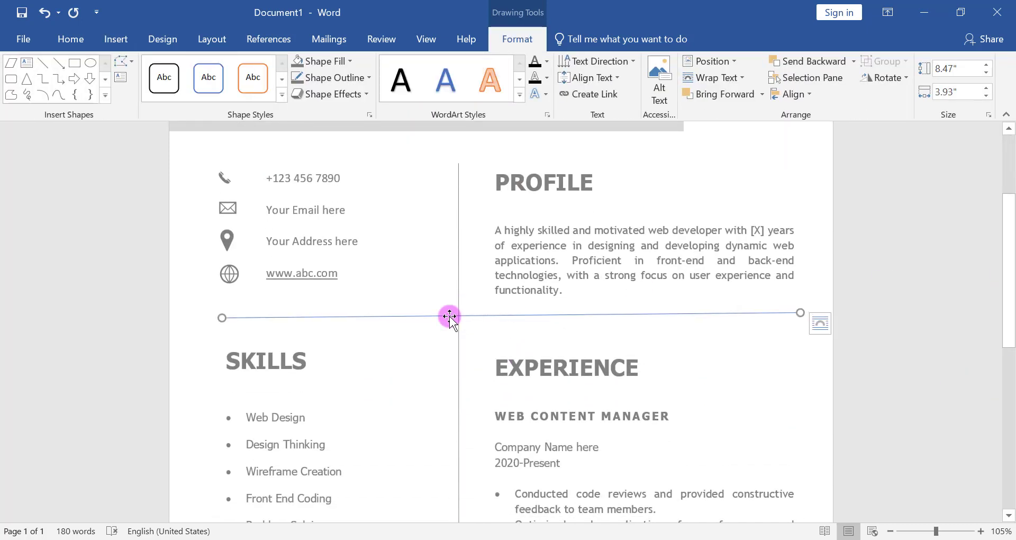
drag(450, 316, 447, 328)
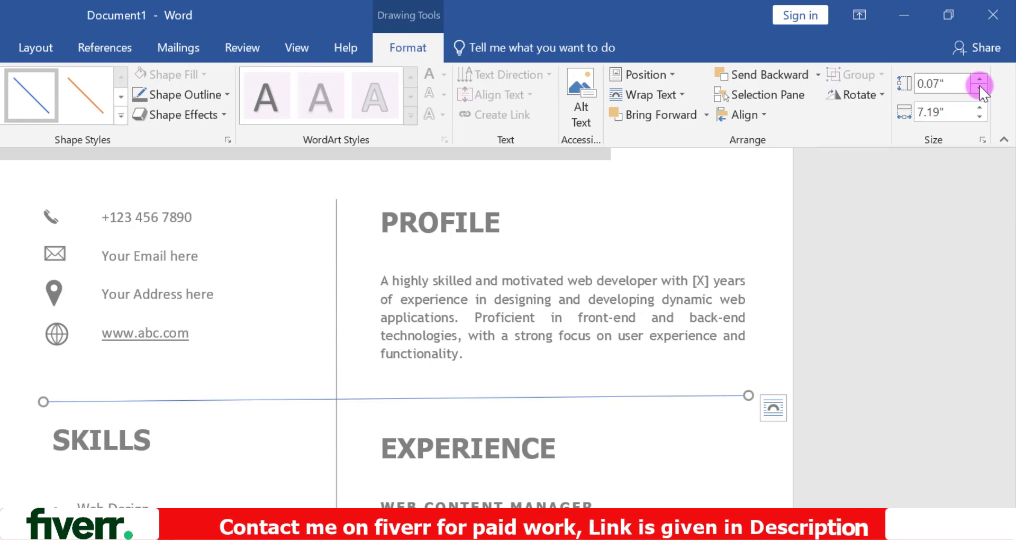
- Set the horizontal line's height to 0" and its outline to White, Background 1, Darker 50%
click(980, 87)
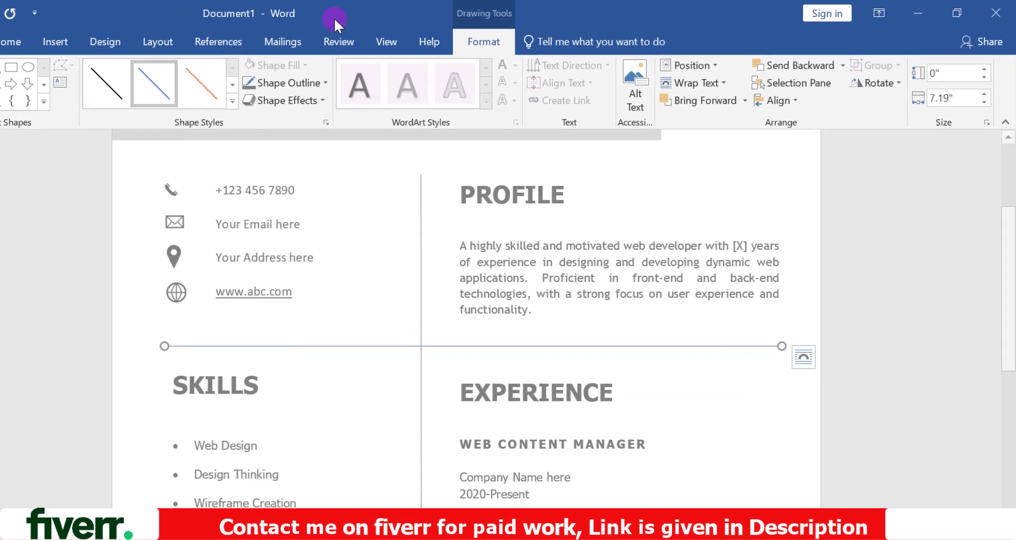
click(253, 84)
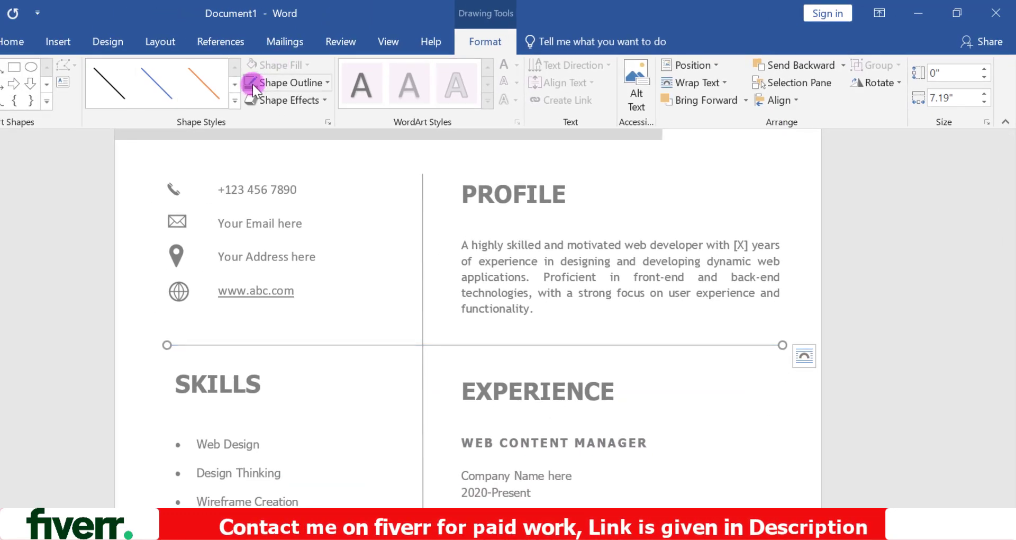
- Draw a circle about 0.08" in diameter where the vertical and horizontal lines cross
scroll(508, 317, up, 15)
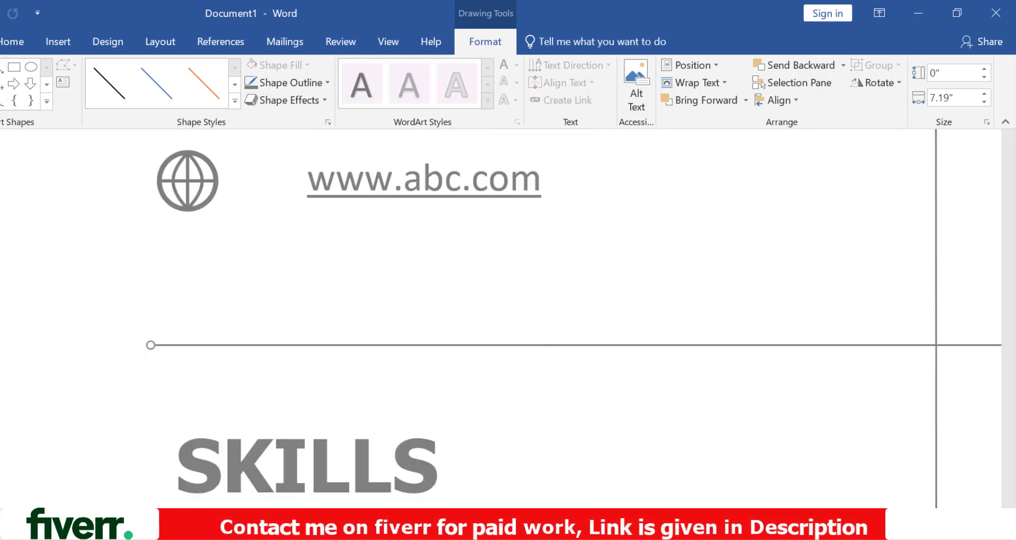
drag(383, 515, 543, 514)
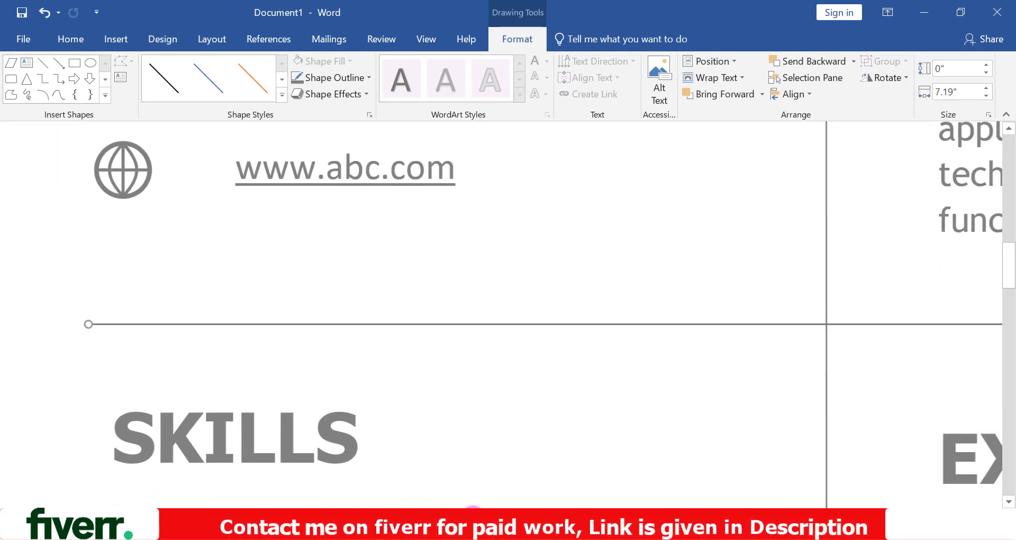
click(116, 39)
click(148, 94)
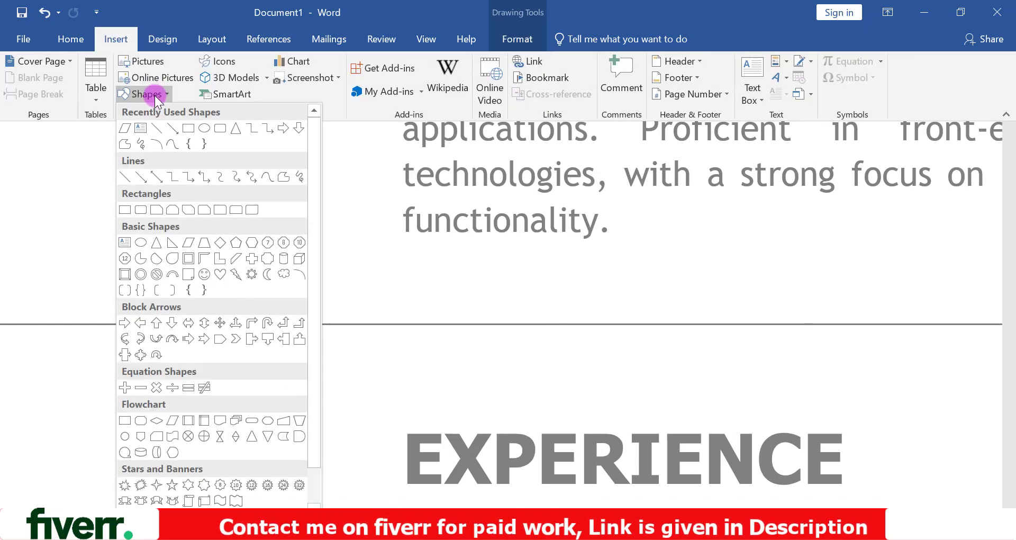
click(204, 131)
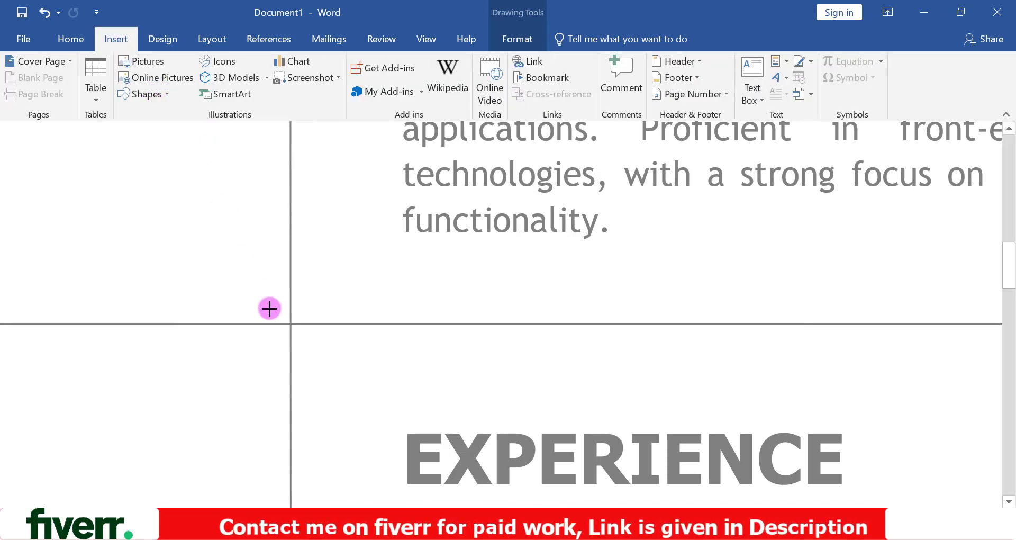
drag(280, 315, 297, 332)
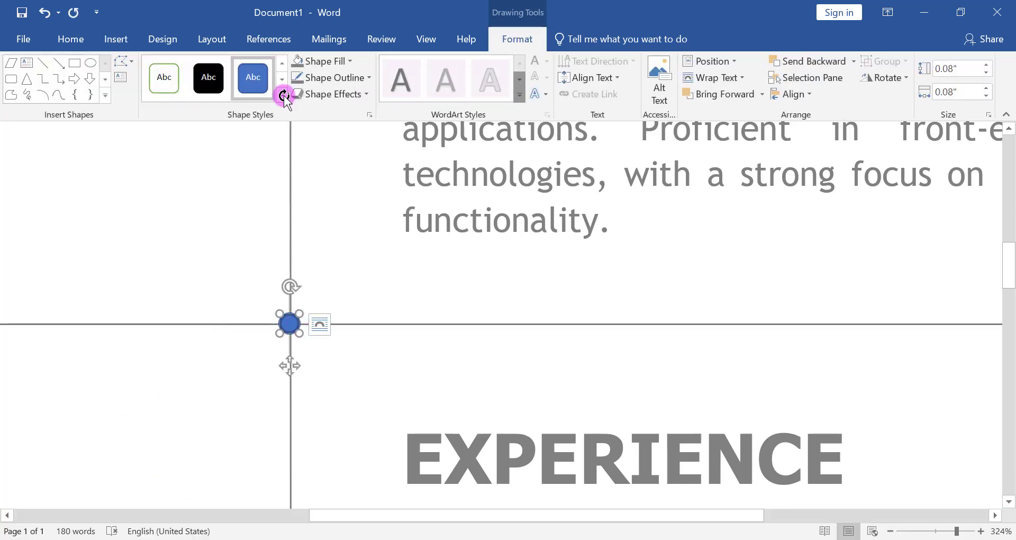
- Fill the small circle with White, Background 1 and set its outline to White, Background 1, Darker 50%
click(304, 61)
click(297, 94)
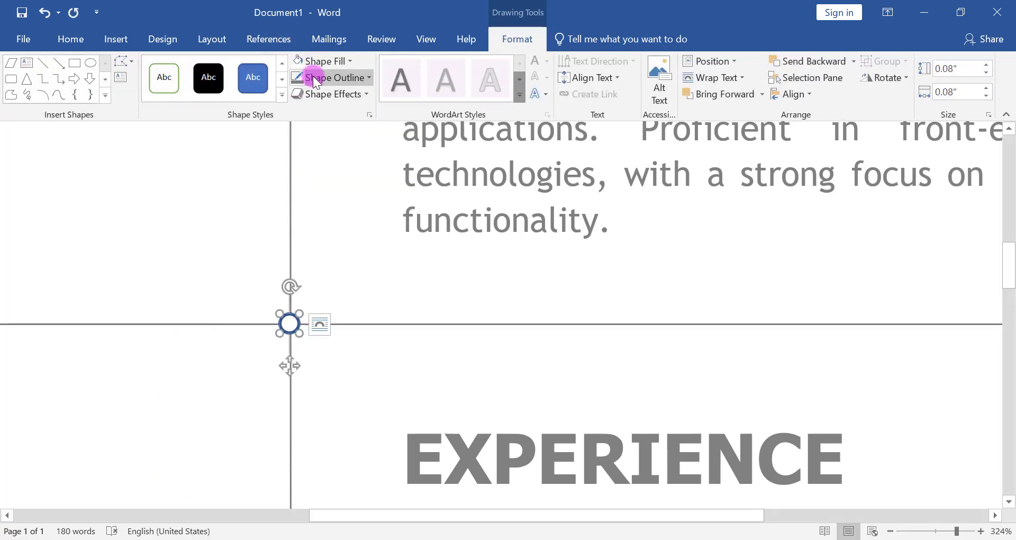
click(314, 79)
click(297, 166)
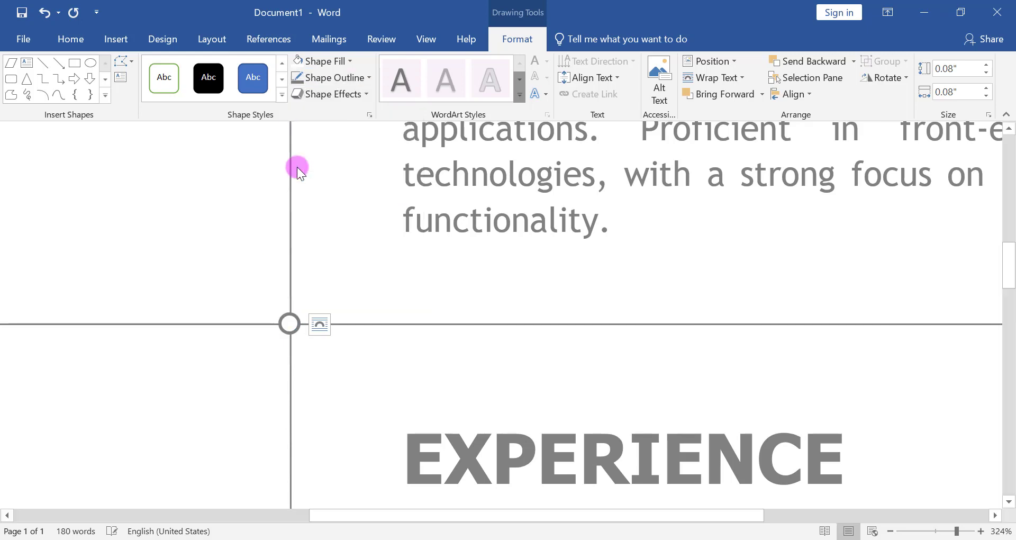
- Align the small circle middle with the horizontal line it sits on above the EXPERIENCE heading
click(288, 327)
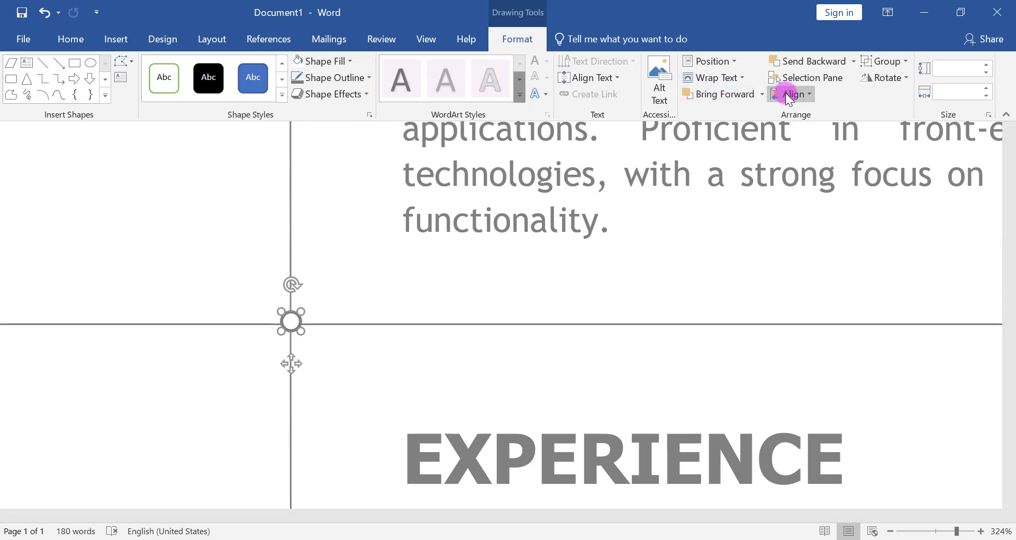
click(786, 93)
click(800, 189)
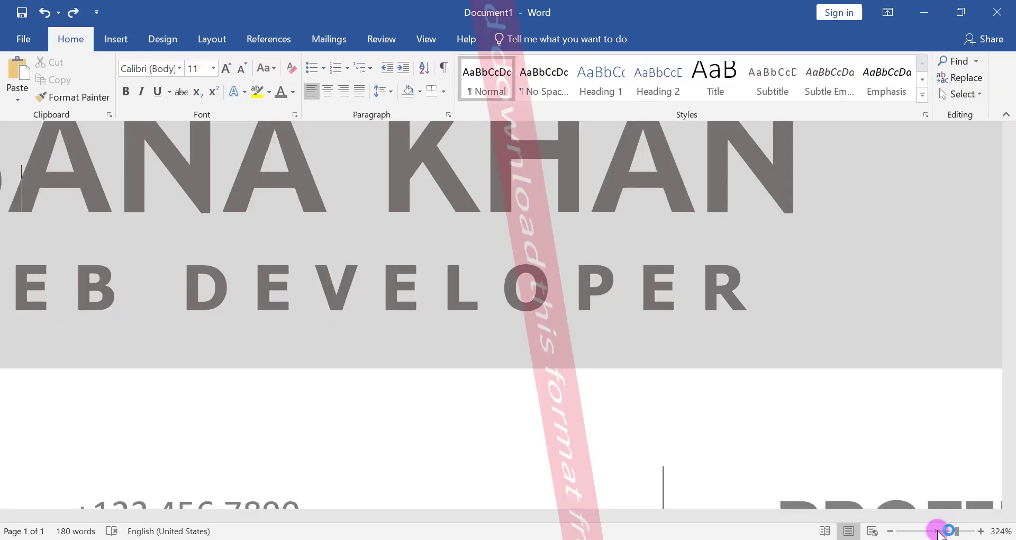
- Draw a line about 2.98" wide between the skills list and the EDUCATION heading, and set its height to 0"
drag(938, 526, 941, 527)
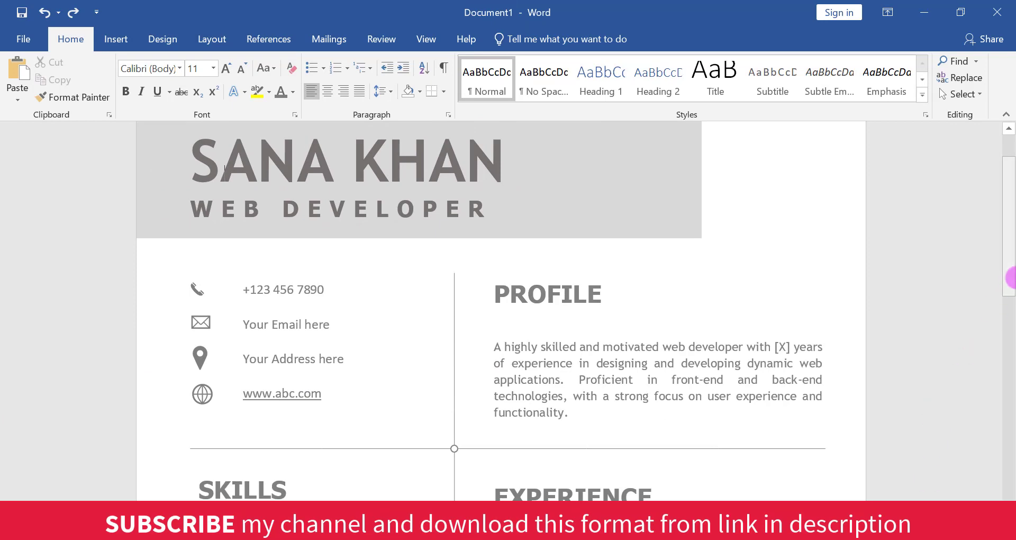
drag(1011, 259, 1010, 332)
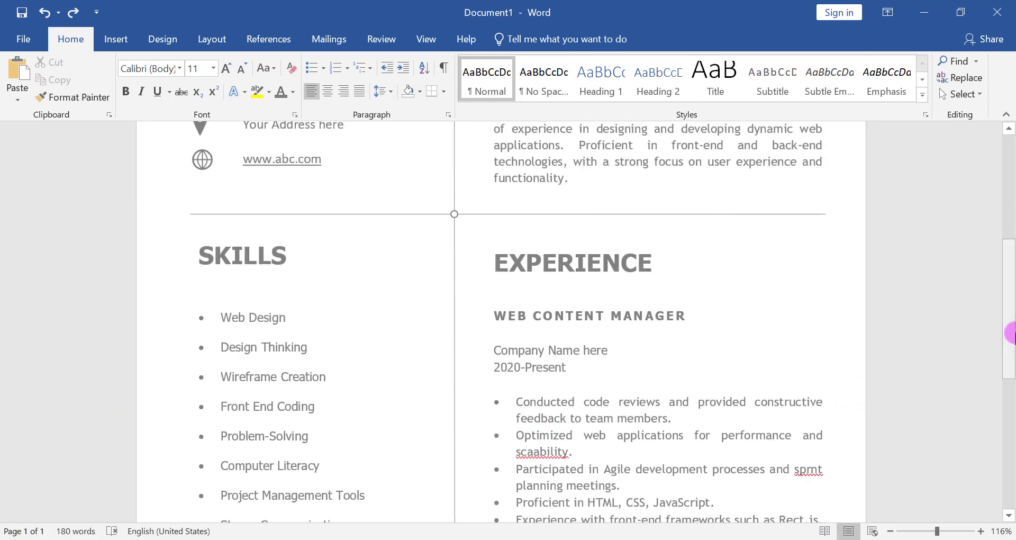
click(133, 42)
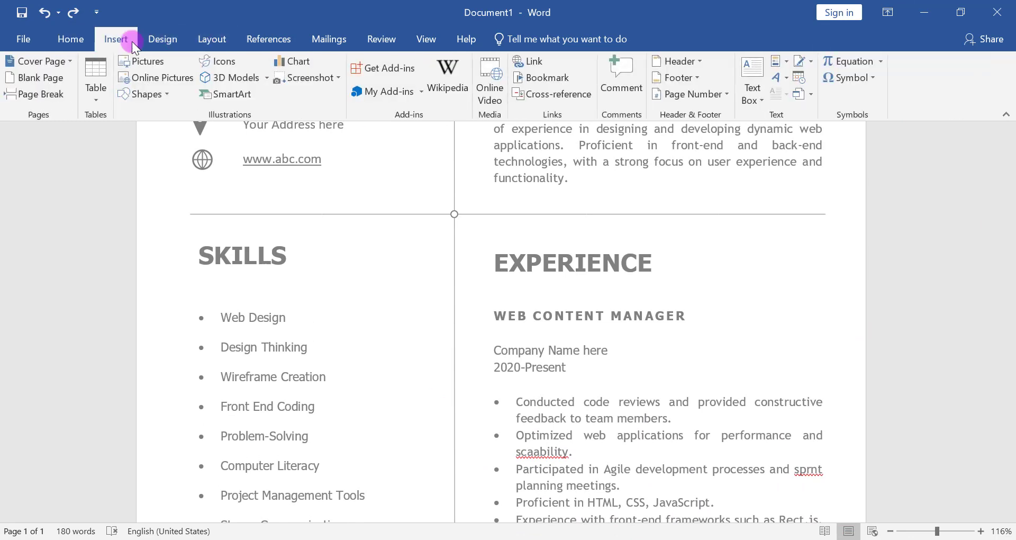
click(142, 94)
click(151, 130)
drag(1011, 290, 1011, 356)
mouse_move(193, 373)
mouse_down()
mouse_move(356, 388)
mouse_move(456, 372)
mouse_up()
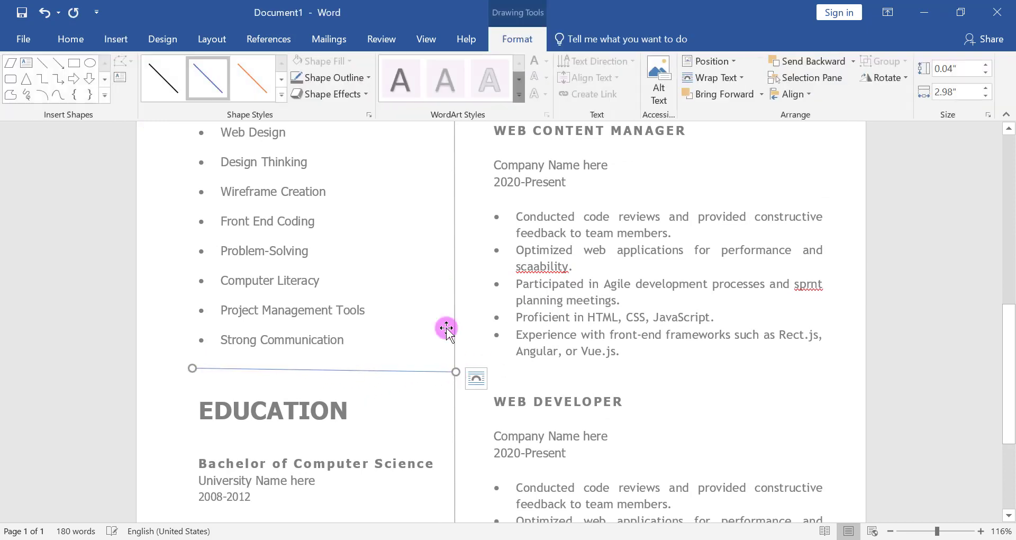
click(986, 74)
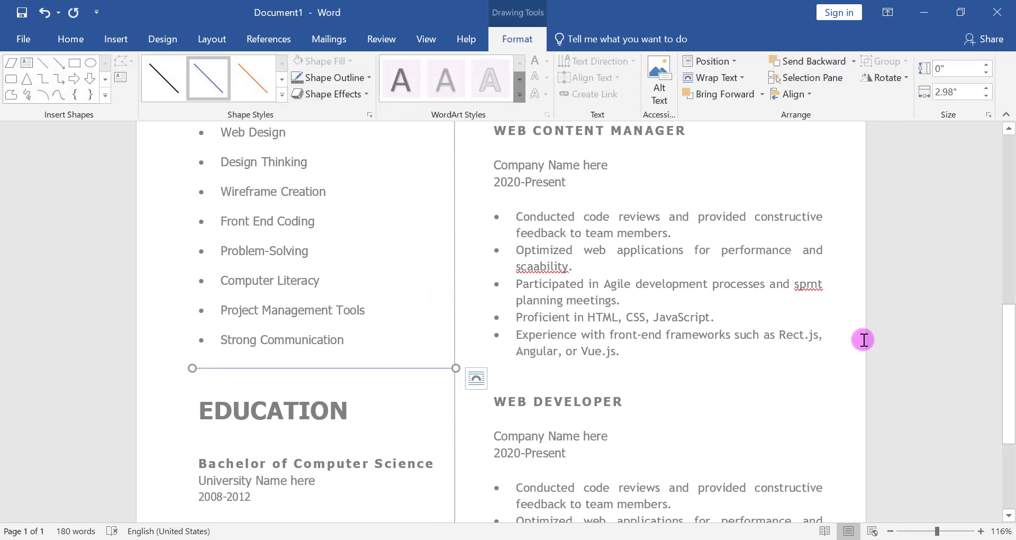
- Duplicate the small junction circle and place the copy where the line above EDUCATION meets the vertical line
drag(1011, 369, 1010, 324)
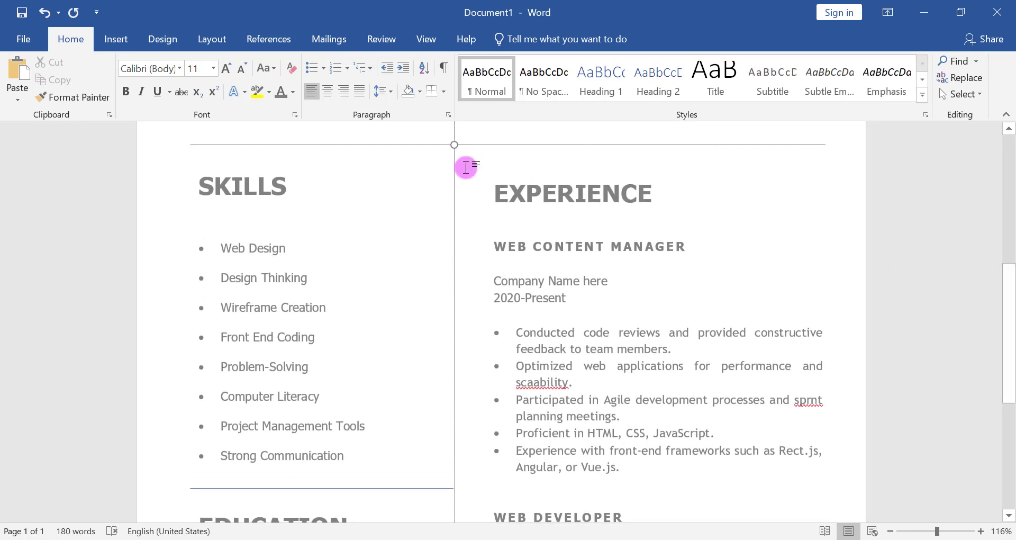
click(453, 144)
drag(453, 144, 456, 153)
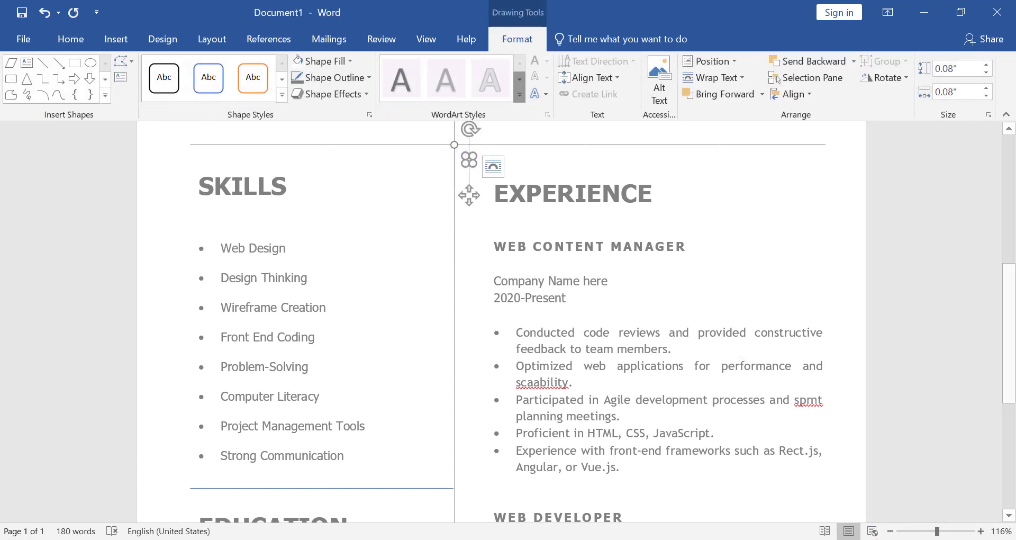
drag(946, 532, 953, 531)
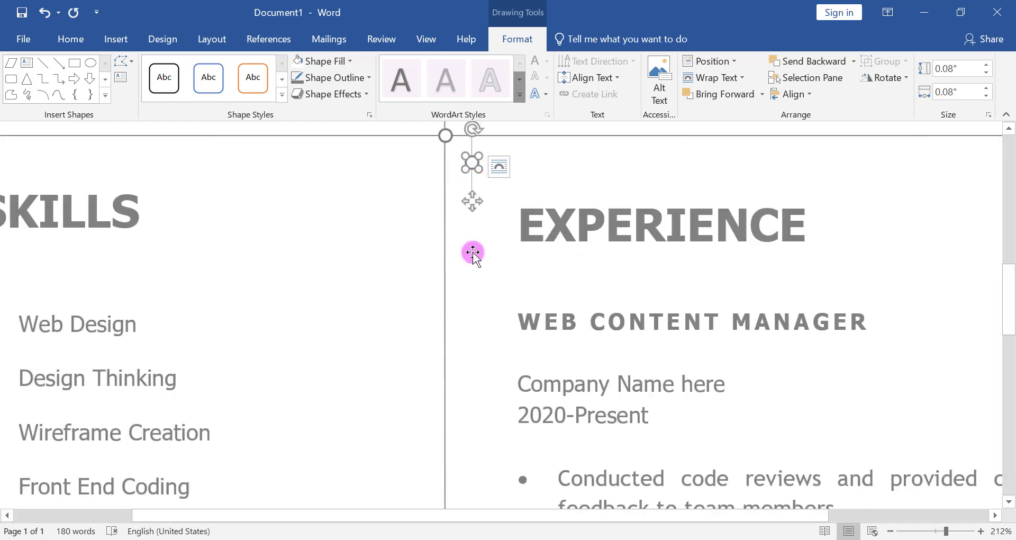
scroll(1005, 340, down, 3)
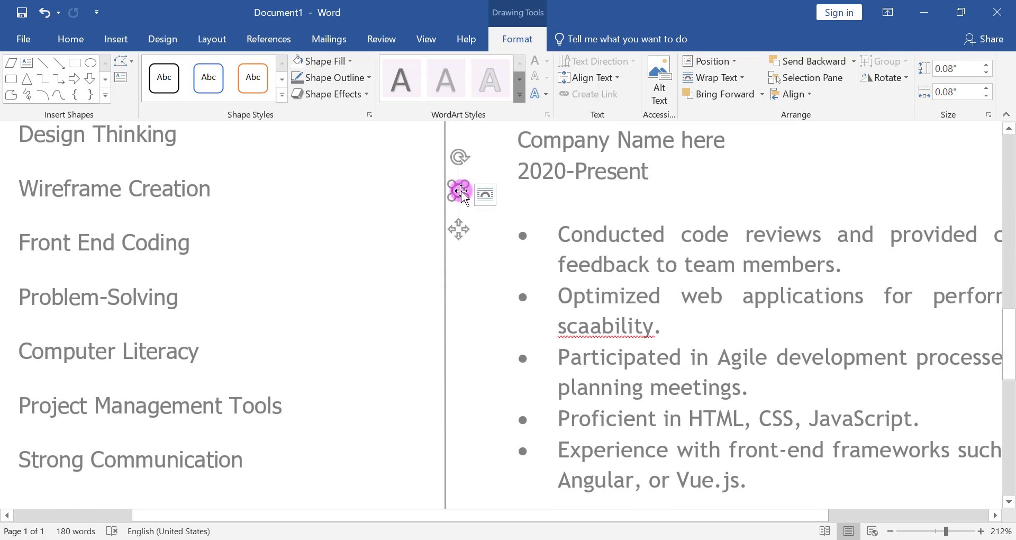
drag(461, 191, 454, 429)
scroll(1006, 333, down, 2)
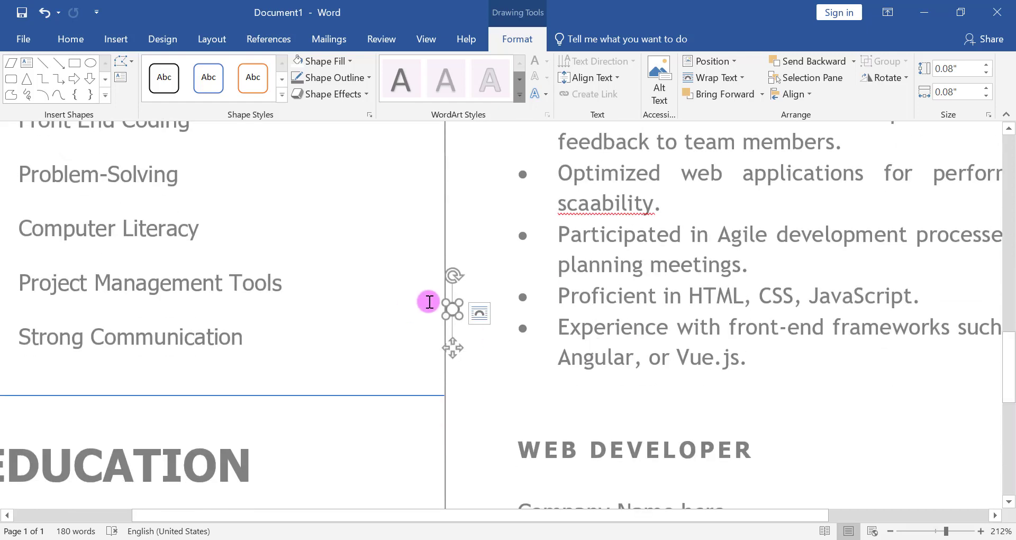
drag(454, 369, 446, 393)
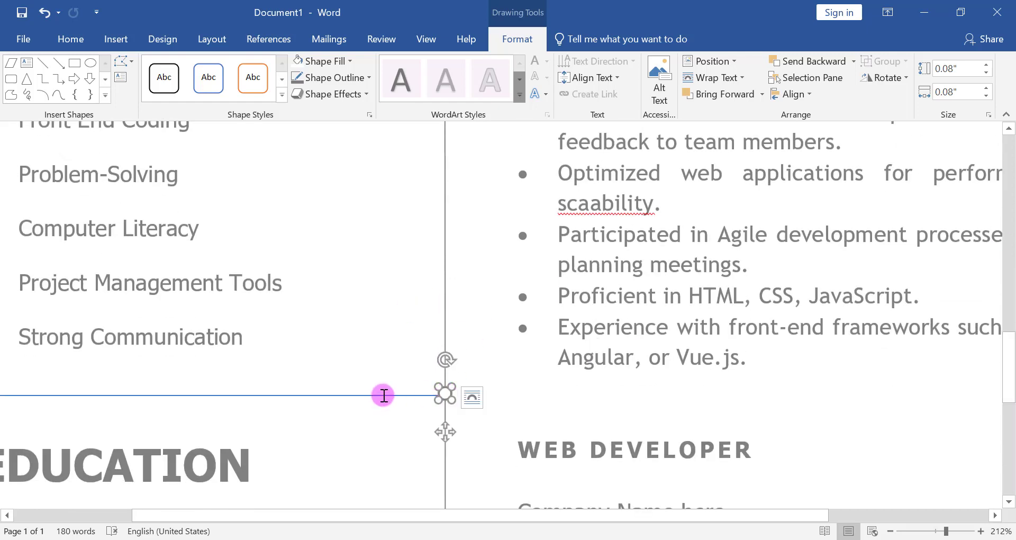
- Select the line above EDUCATION together with its circle and apply Align Middle to both
click(384, 394)
shift+click(616, 389)
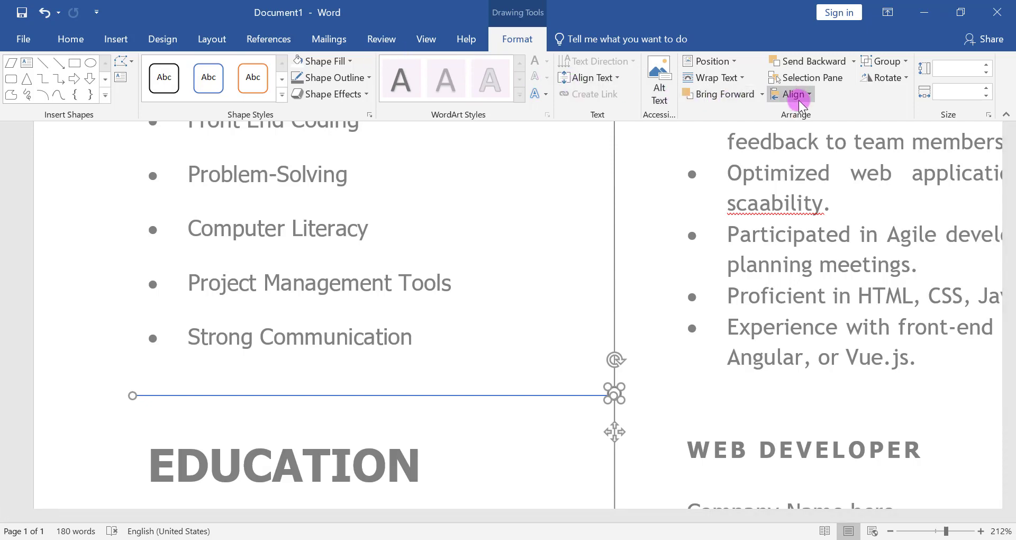
click(794, 95)
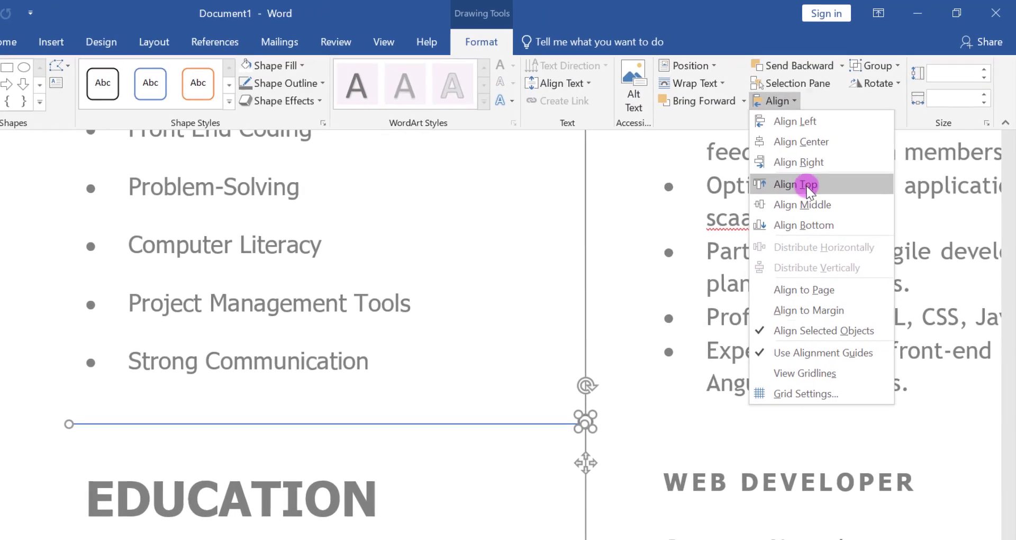
click(805, 208)
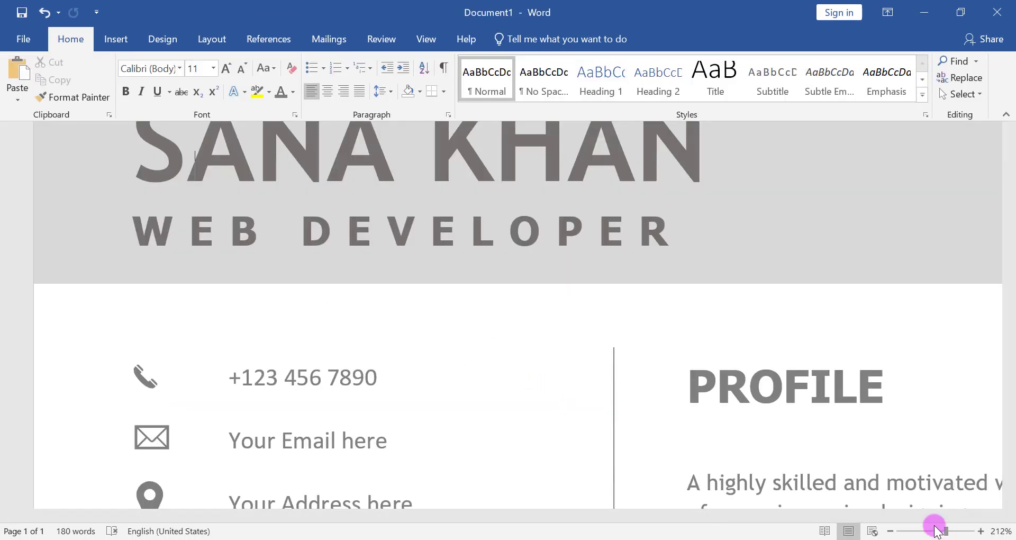
- Draw a rounded rectangle overlapping the right end of the grey header band above the PROFILE section
click(935, 531)
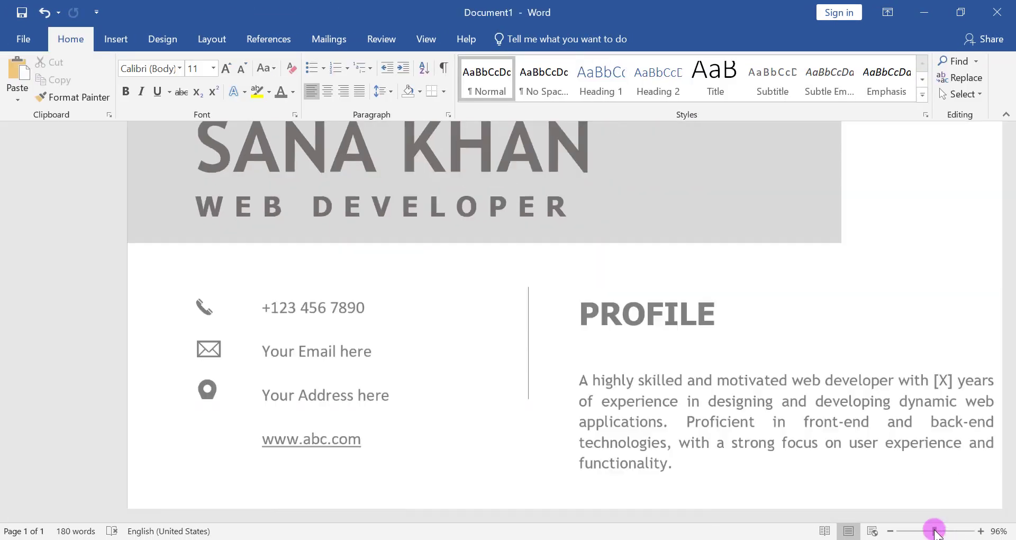
mouse_move(1007, 286)
mouse_down()
mouse_move(1005, 470)
mouse_move(1010, 284)
mouse_up()
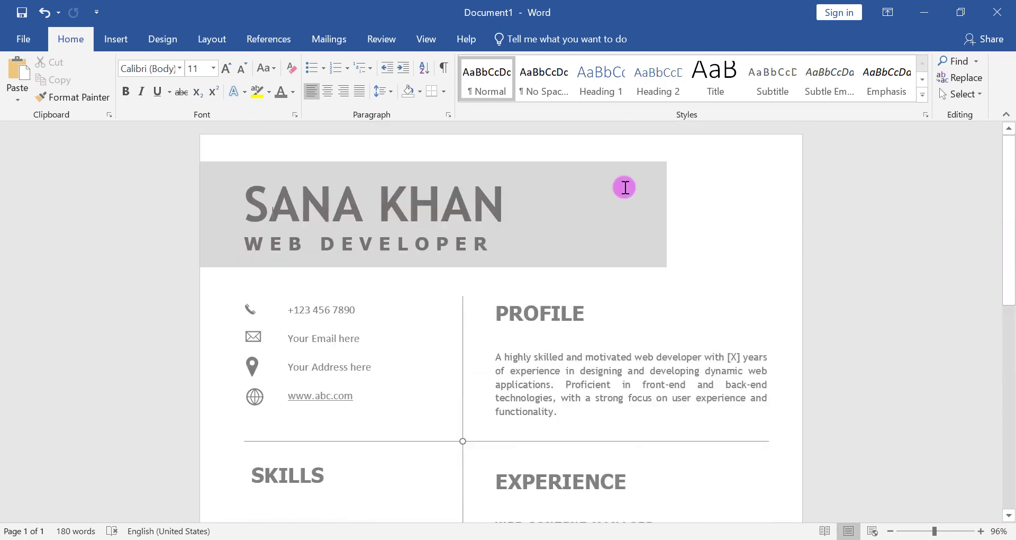
click(116, 39)
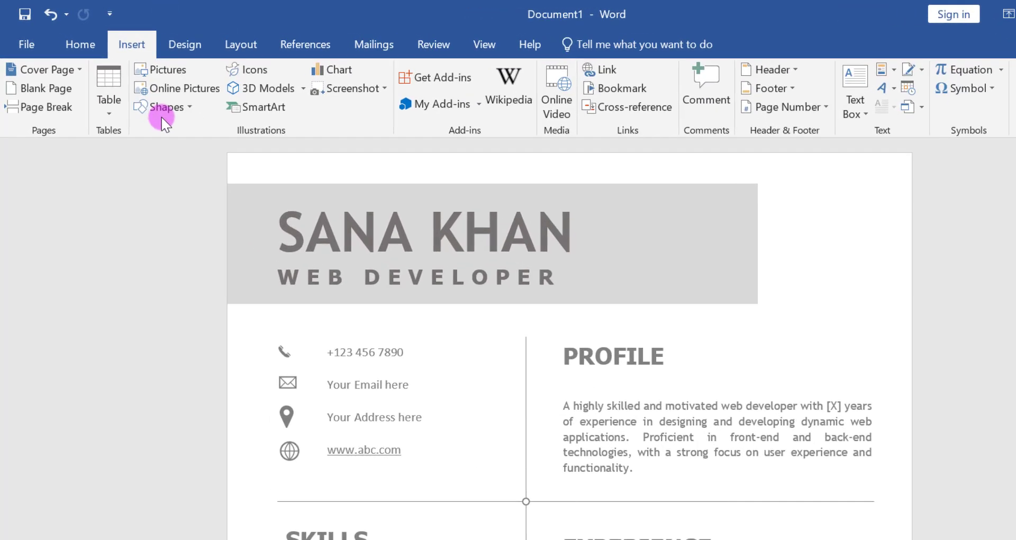
click(162, 117)
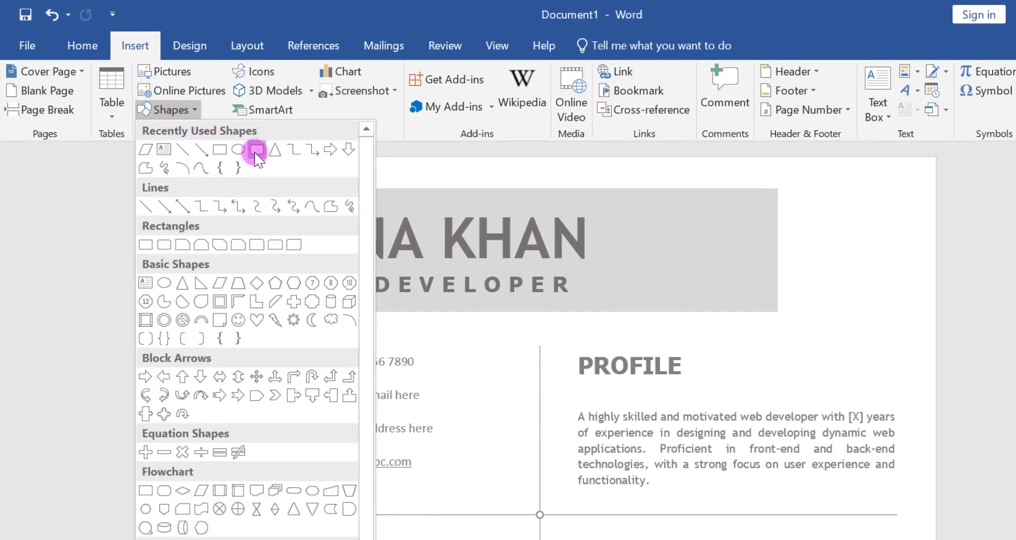
click(248, 148)
drag(745, 185, 887, 333)
- Fill the rounded rectangle with a medium grey darker than the header band and remove its outline
click(360, 71)
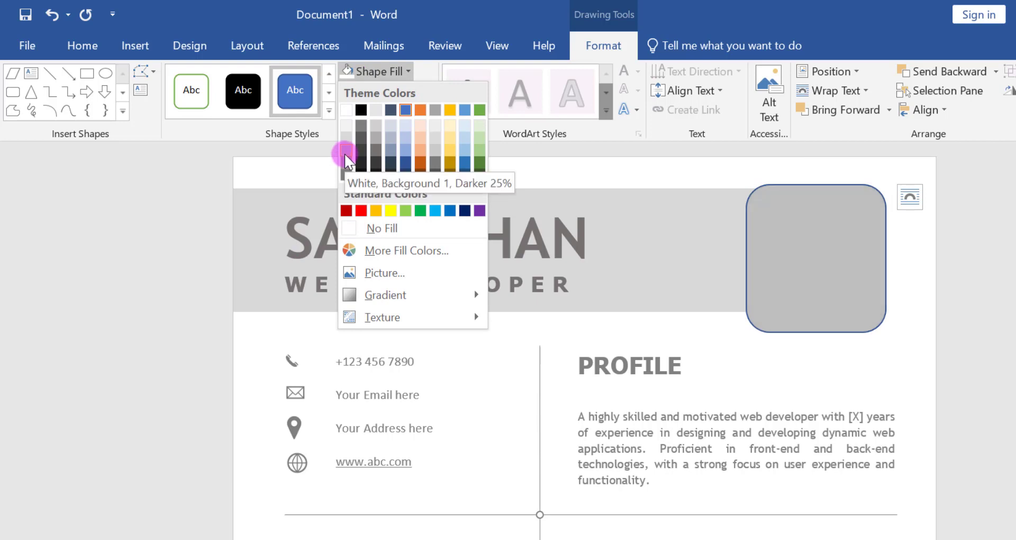
key(Escape)
click(371, 91)
click(379, 240)
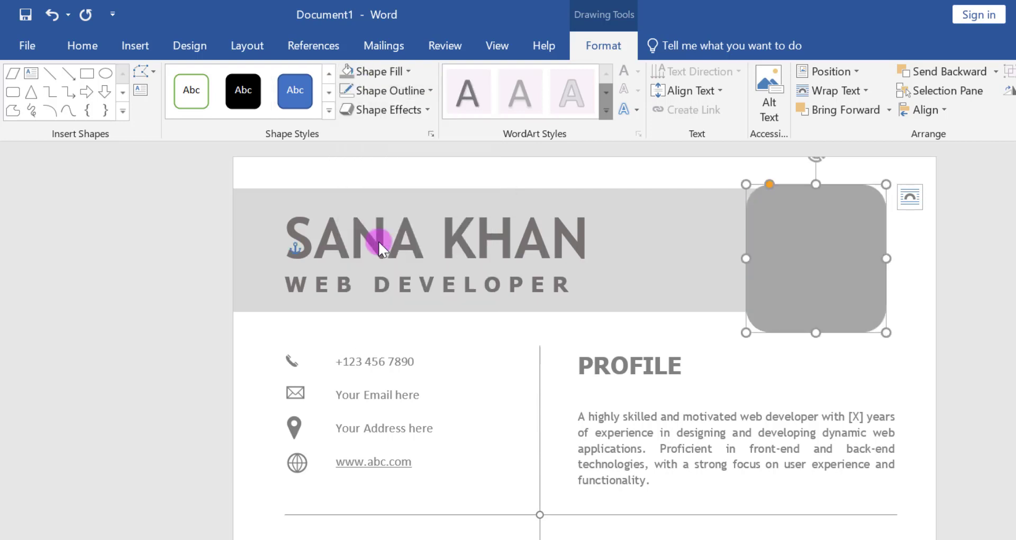
- Insert the long-haired woman bust icon from the People category of the icon library
click(135, 47)
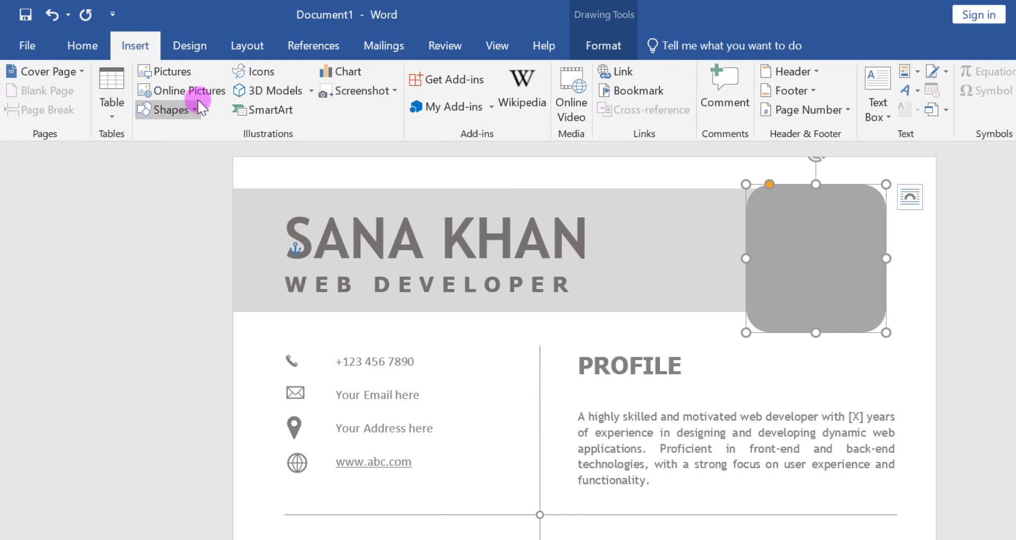
click(262, 74)
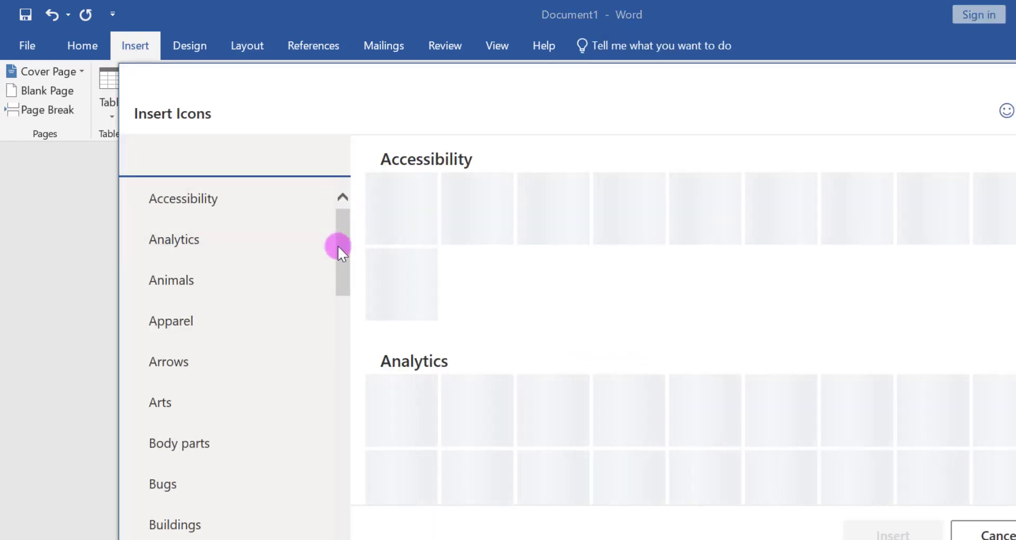
drag(338, 245, 340, 415)
click(238, 471)
scroll(995, 286, down, 5)
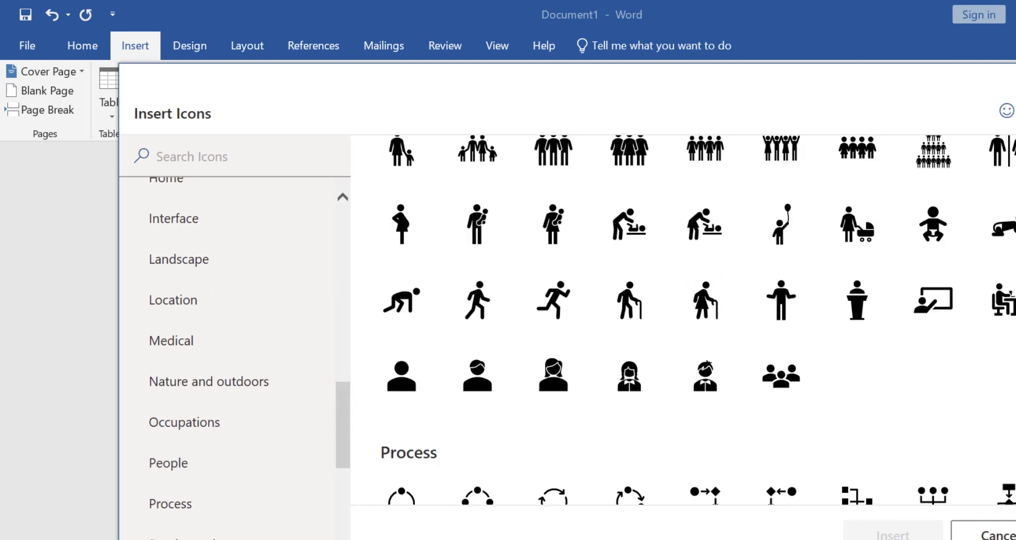
click(559, 285)
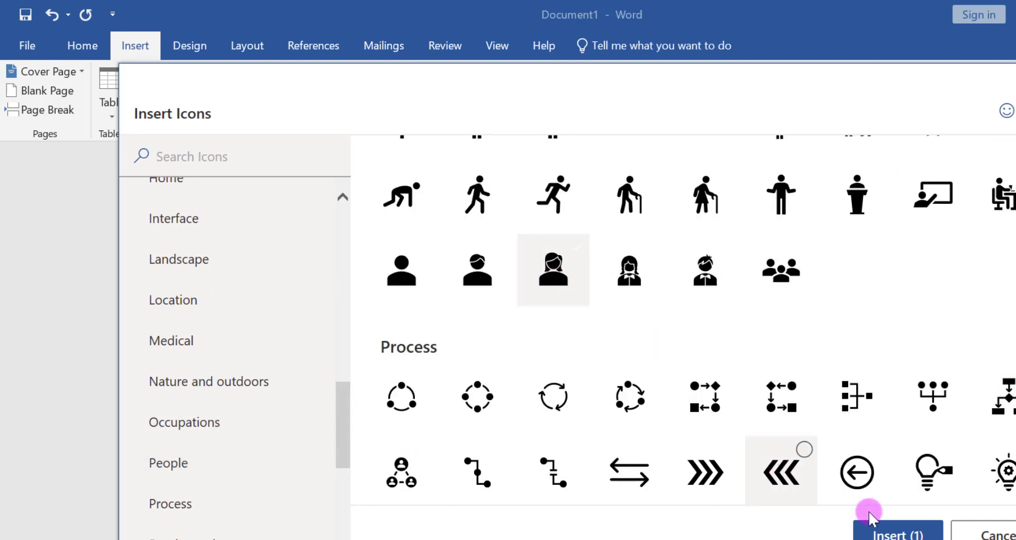
click(894, 534)
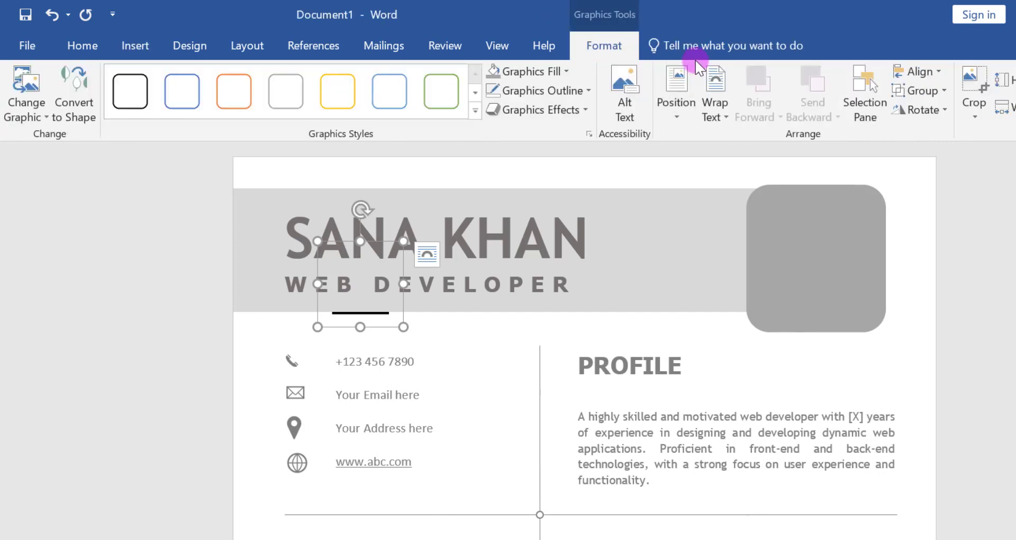
- Set the woman icon's text wrapping to float in front of the text and move it onto the rounded rectangle
click(723, 92)
click(743, 254)
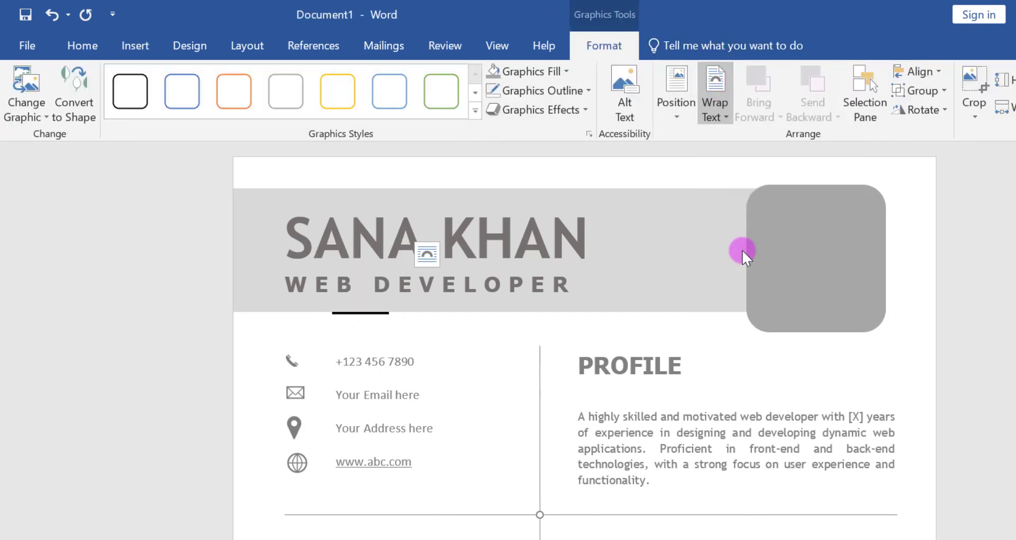
drag(364, 284, 806, 254)
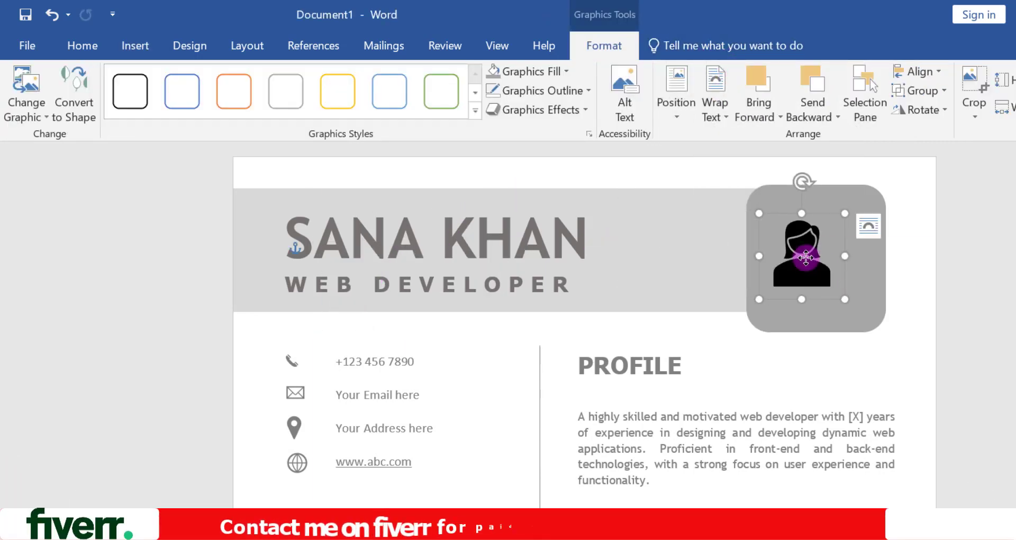
- Fill the woman icon with white and give it a black outline
click(514, 74)
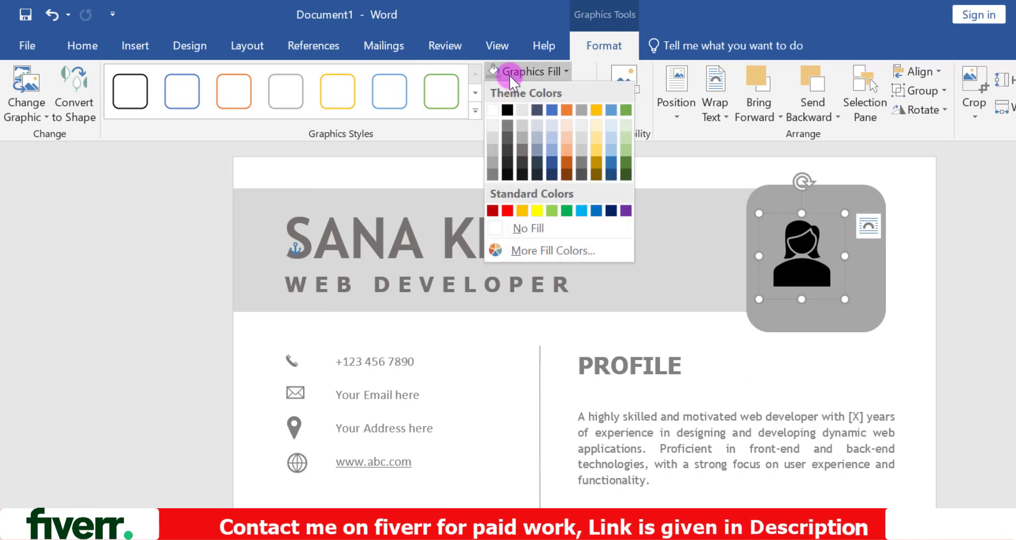
click(493, 110)
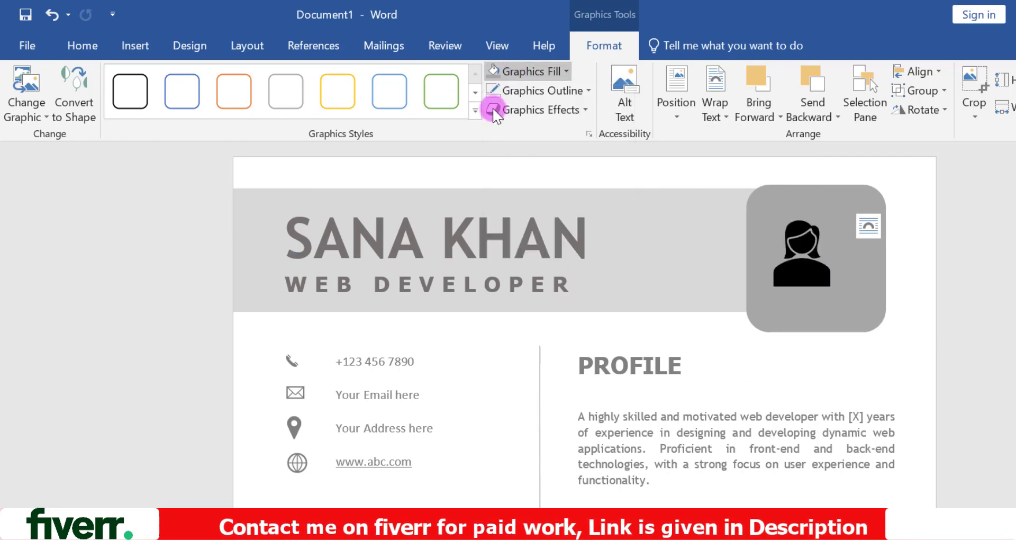
click(521, 89)
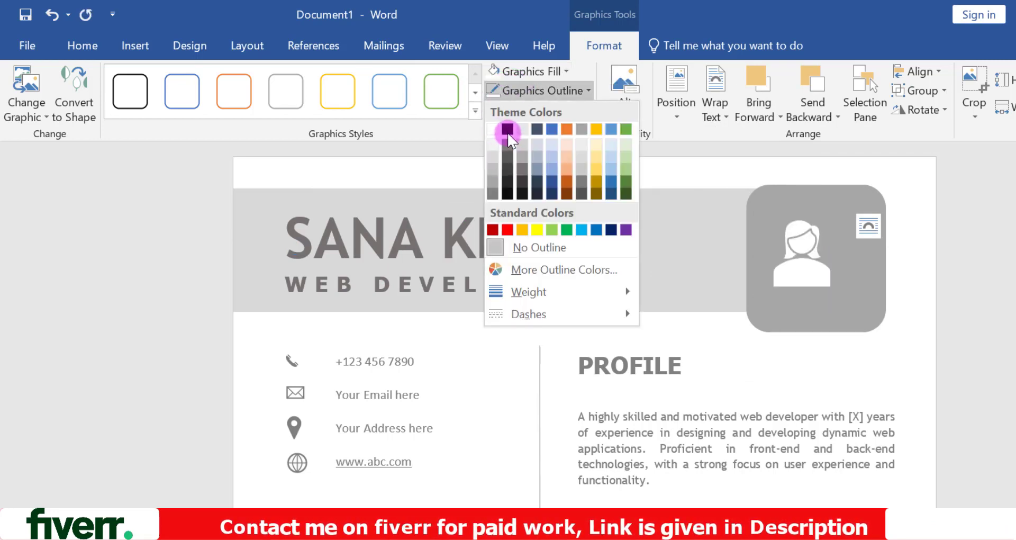
click(507, 128)
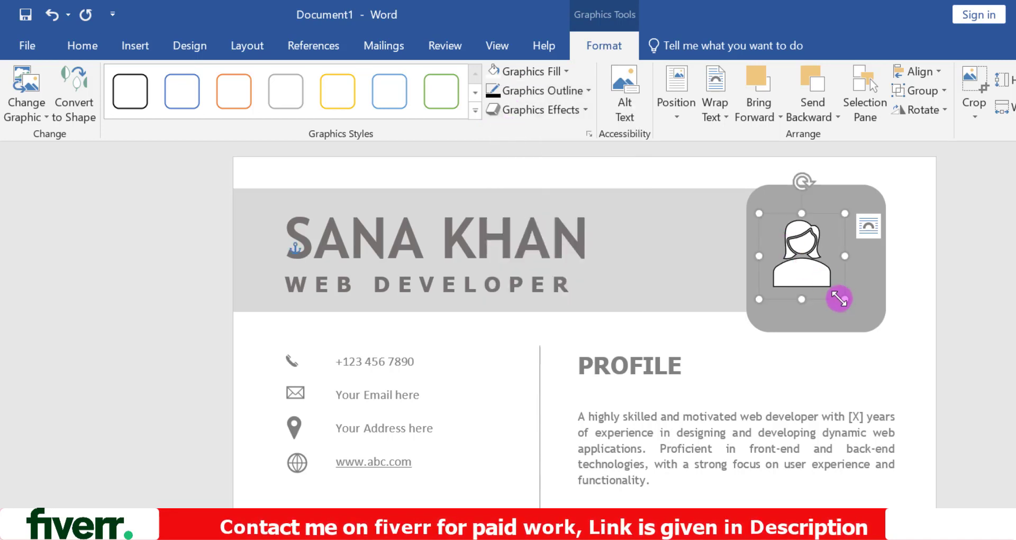
- Enlarge the woman icon to nearly fill the grey rounded rectangle and centre it inside
drag(845, 299, 891, 345)
drag(823, 267, 820, 259)
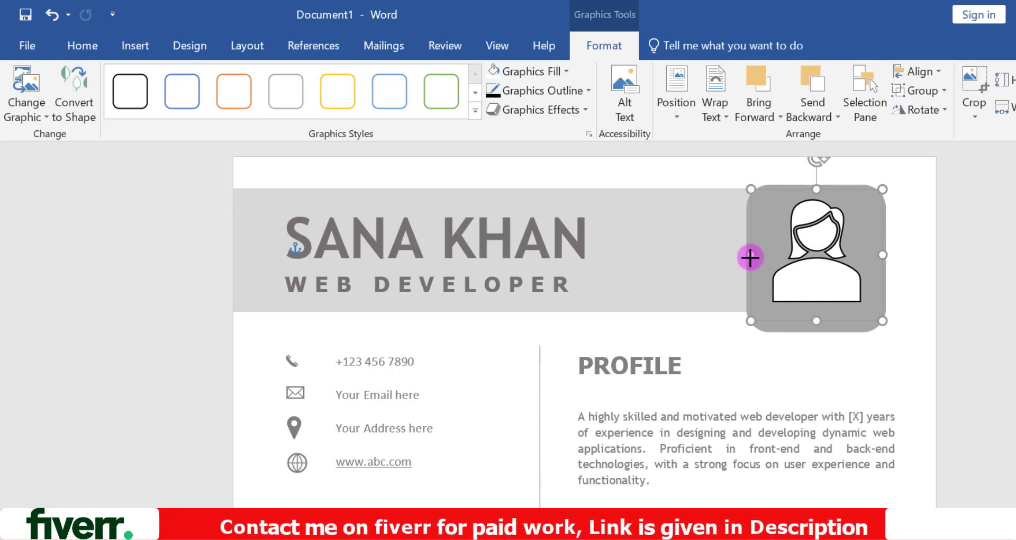
drag(751, 258, 750, 258)
click(793, 359)
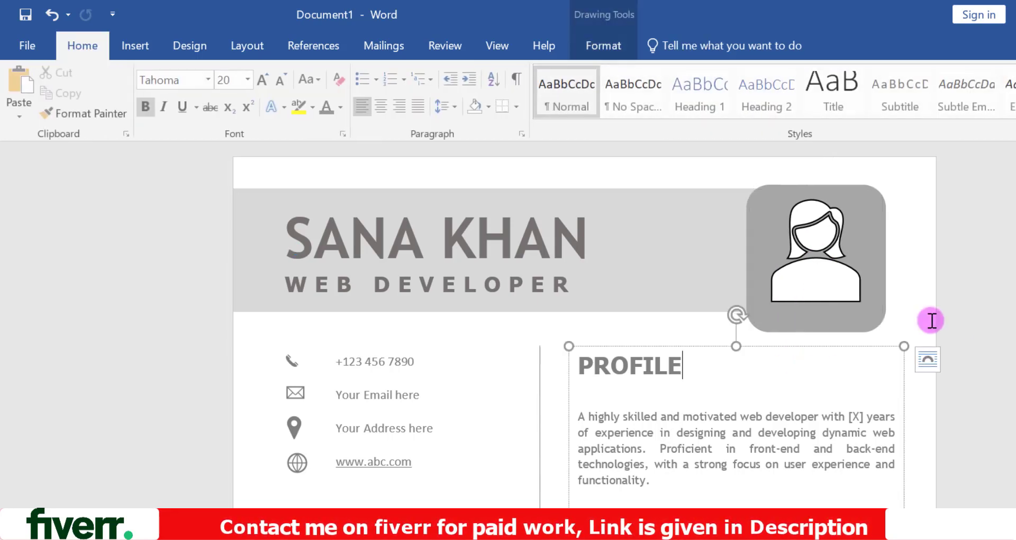
scroll(582, 339, down, 10)
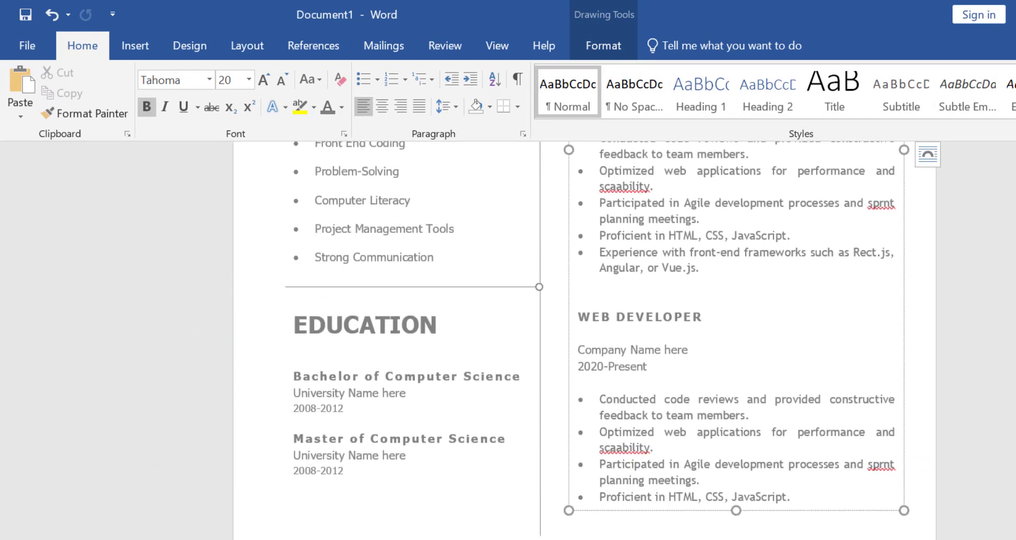
- Review the whole résumé page at 50% zoom, from the footer up to the header
drag(937, 533, 913, 531)
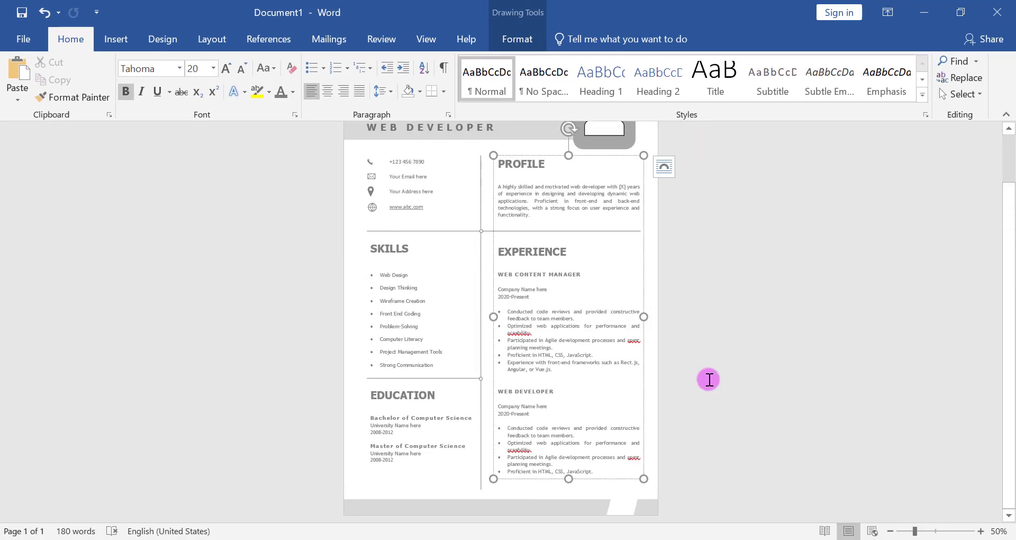
click(885, 342)
drag(1011, 297, 1011, 331)
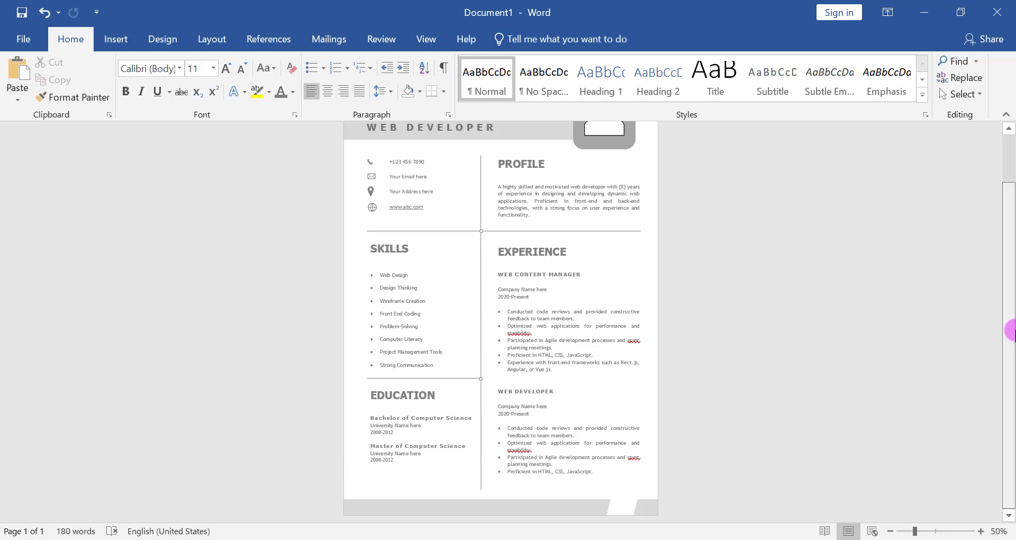
drag(1011, 331, 993, 234)
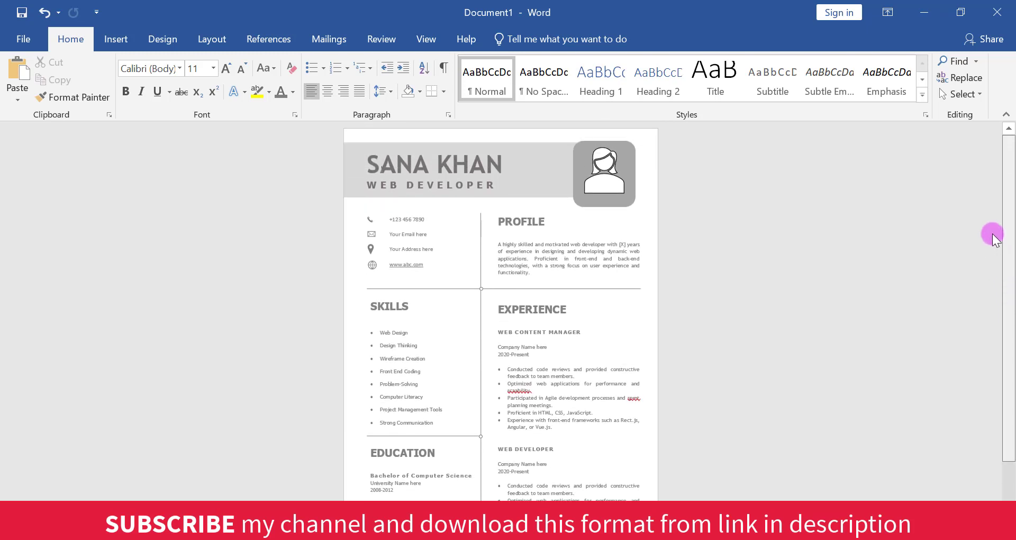
- Save the résumé to the Desktop as a Word Document, using the candidate's full name as the file name
click(29, 37)
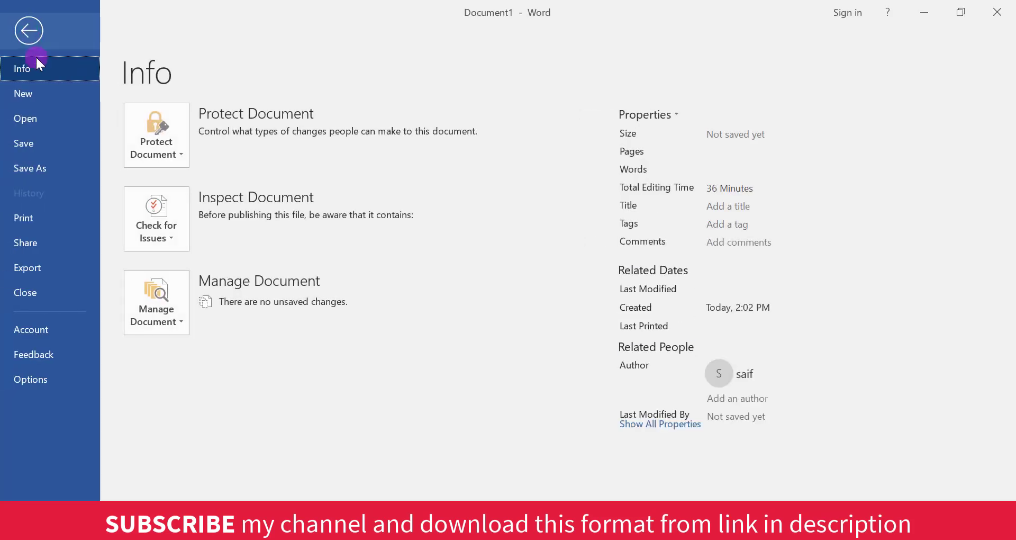
click(30, 148)
click(466, 186)
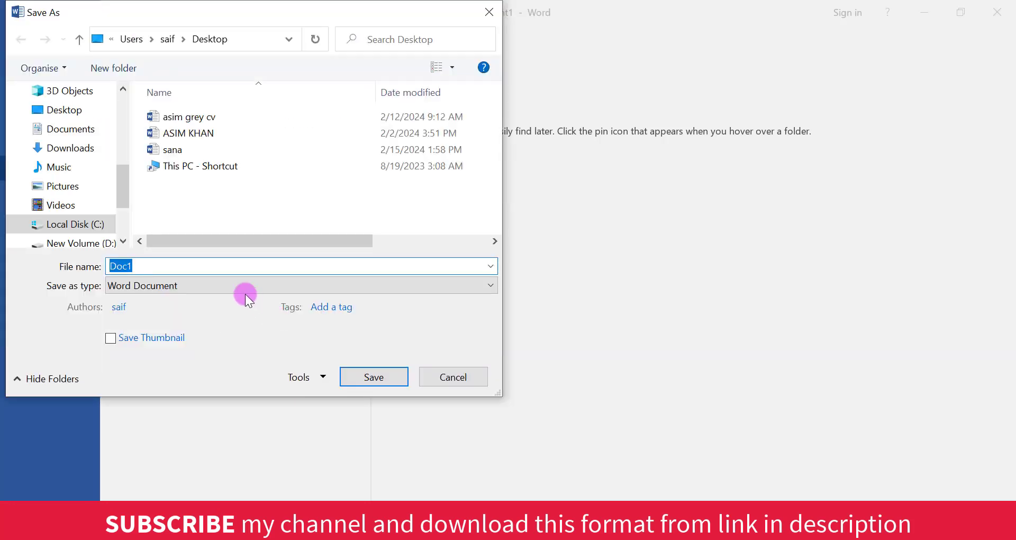
key(BackSpace)
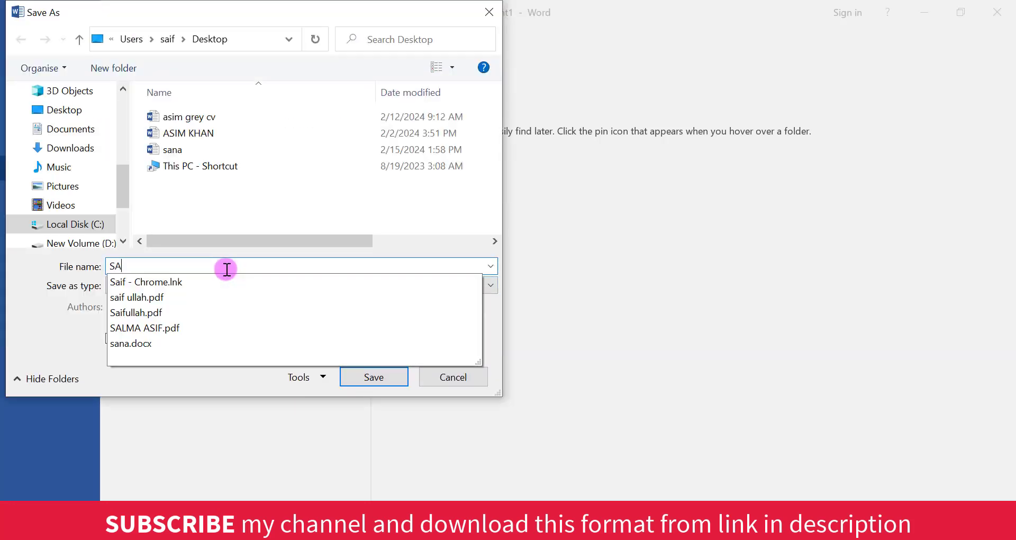
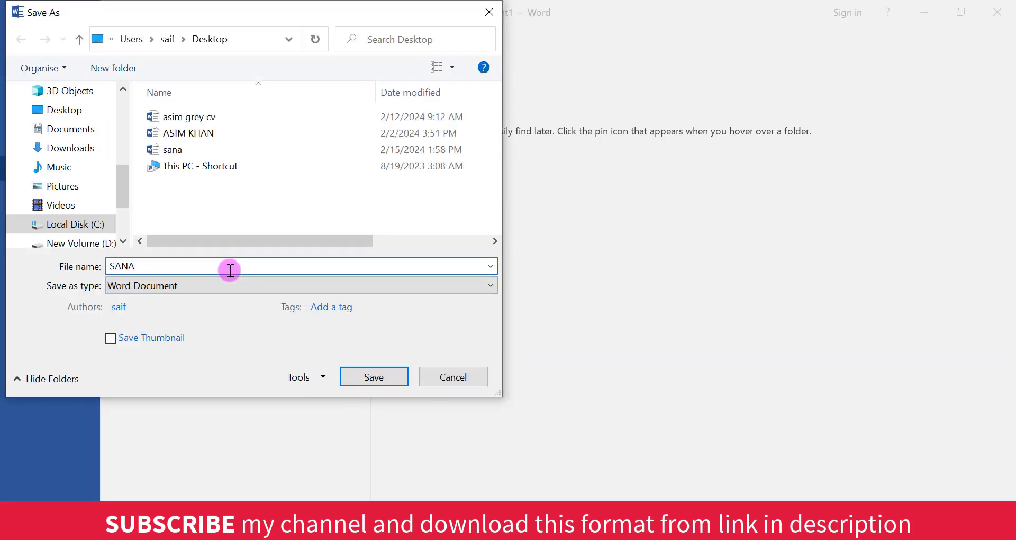